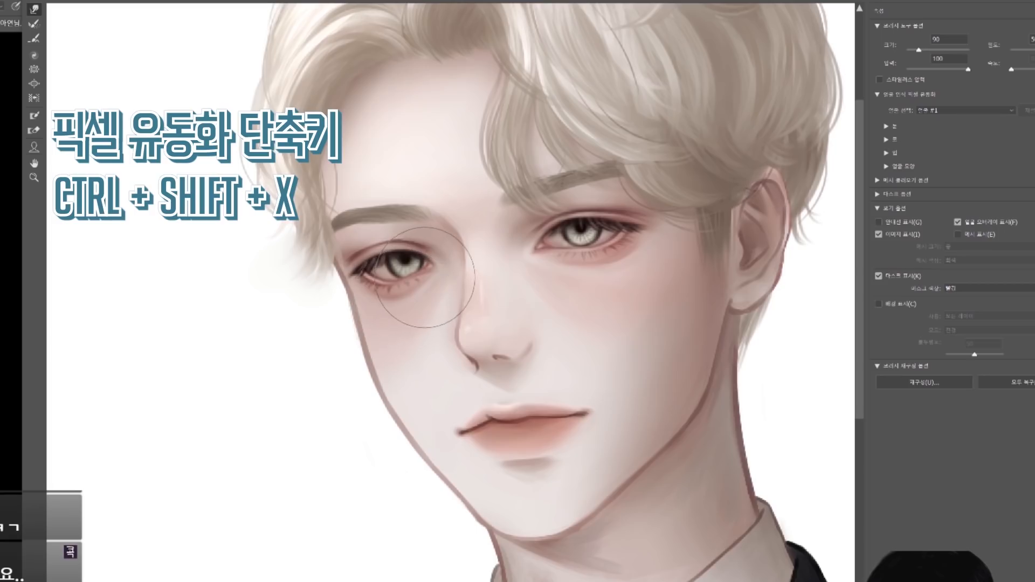
Step: Reshape the eye on the narrower side of the face with Liquify, using a smaller brush for finer corrections
drag(377, 284, 383, 289)
key(bracketleft)
key(bracketleft)
key(bracketleft)
key(bracketleft)
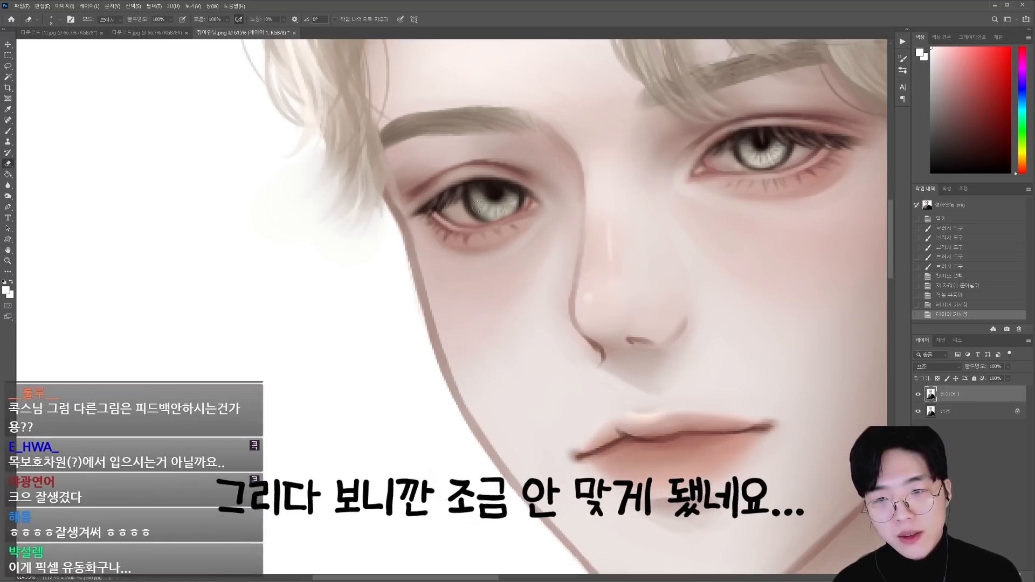
key(l)
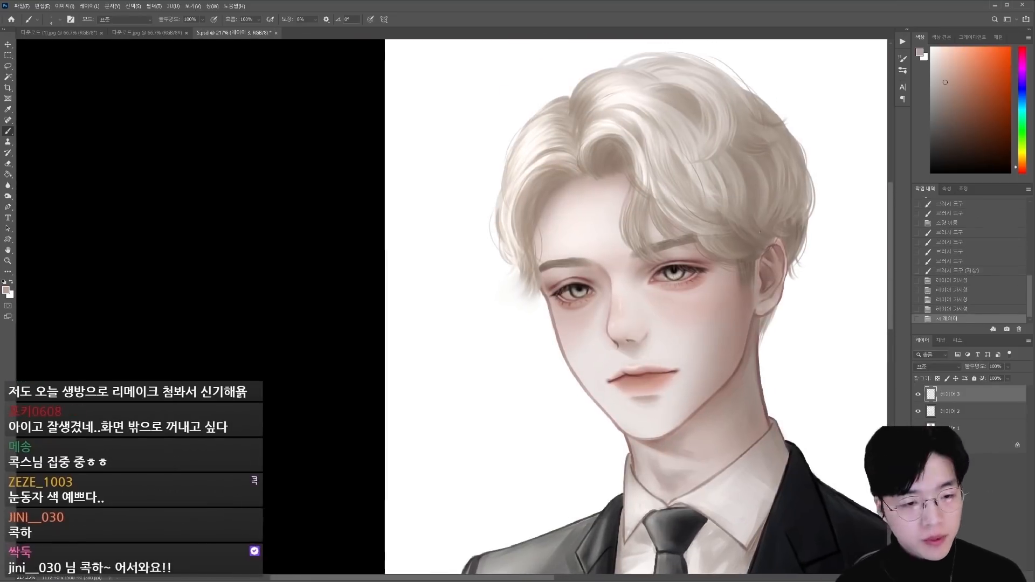
Step: Set the new layer's blend mode to Multiply and paint a shadow plane from the jaw up the shaded cheek
click(933, 367)
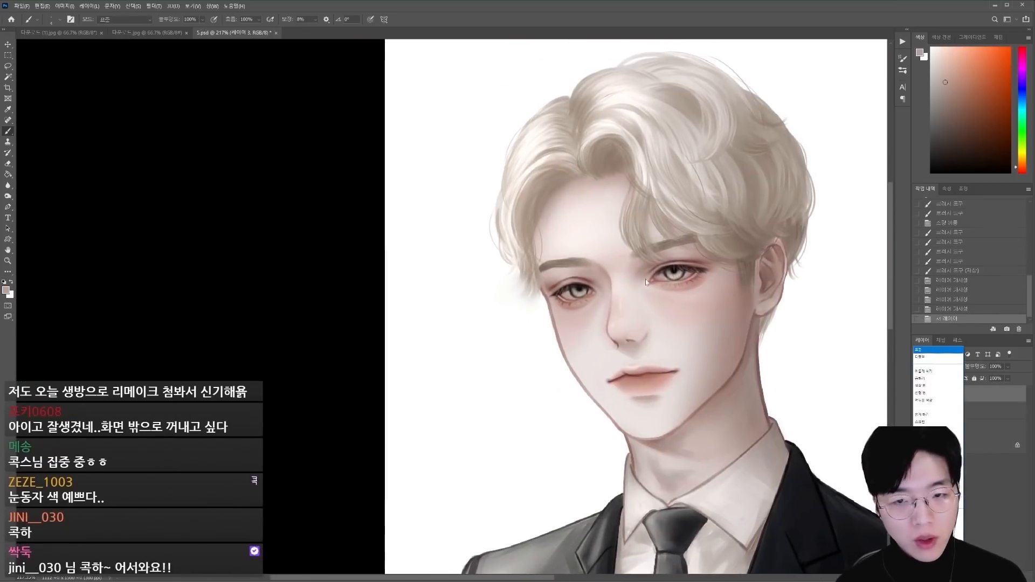
click(935, 379)
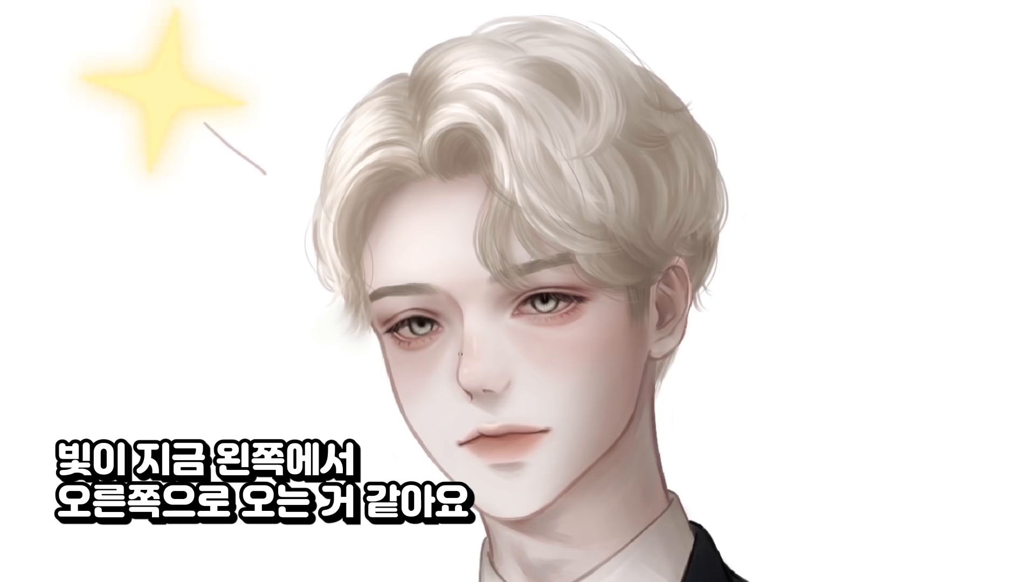
drag(564, 445, 620, 302)
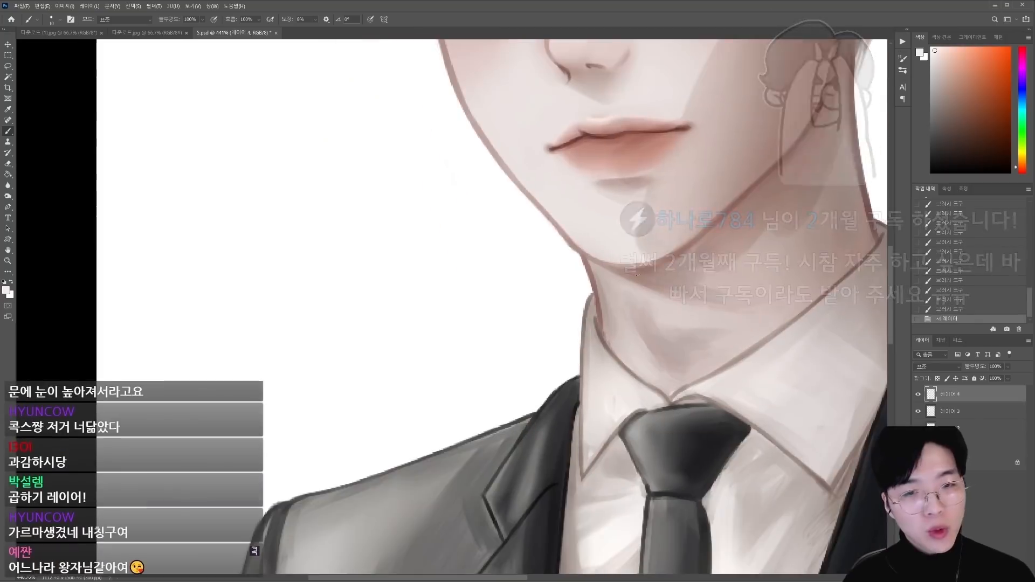
alt+click(615, 275)
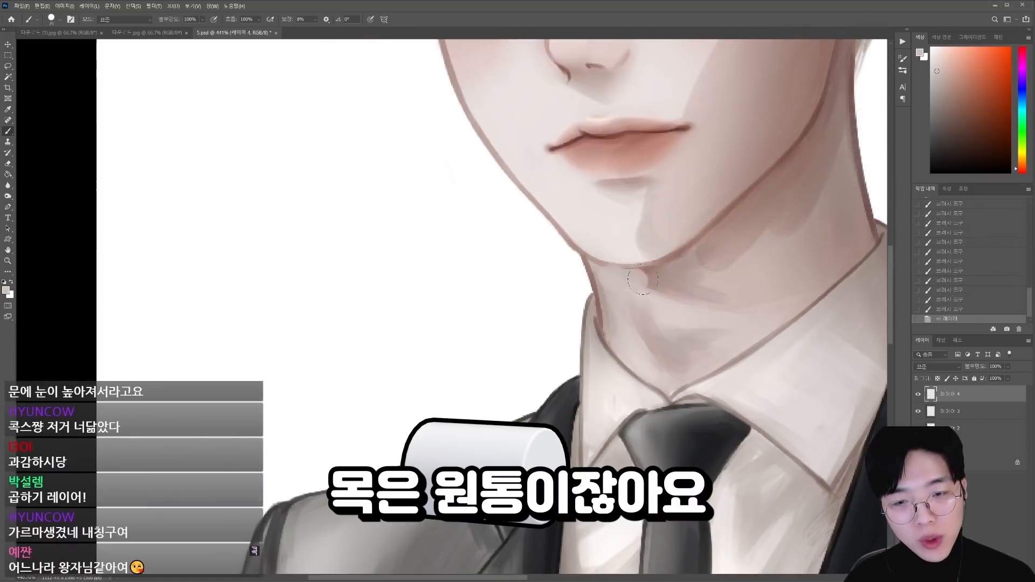
Step: Mark the neck under the chin and paint a large dark brown oval over the jaw as the neck's cross-section
drag(643, 279, 658, 282)
drag(773, 232, 743, 232)
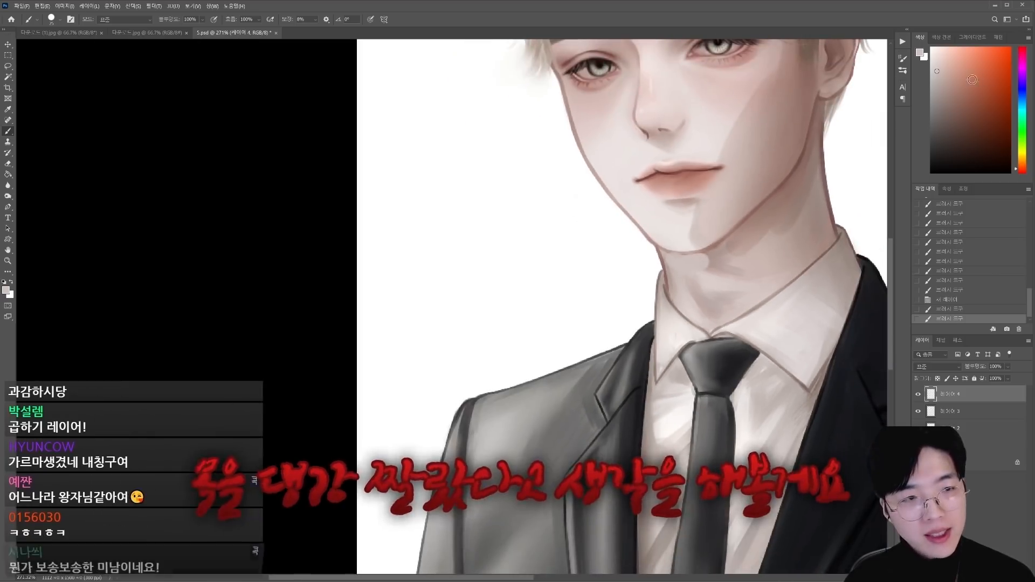
click(946, 122)
key(bracketright)
key(bracketright)
key(bracketright)
drag(747, 150, 697, 170)
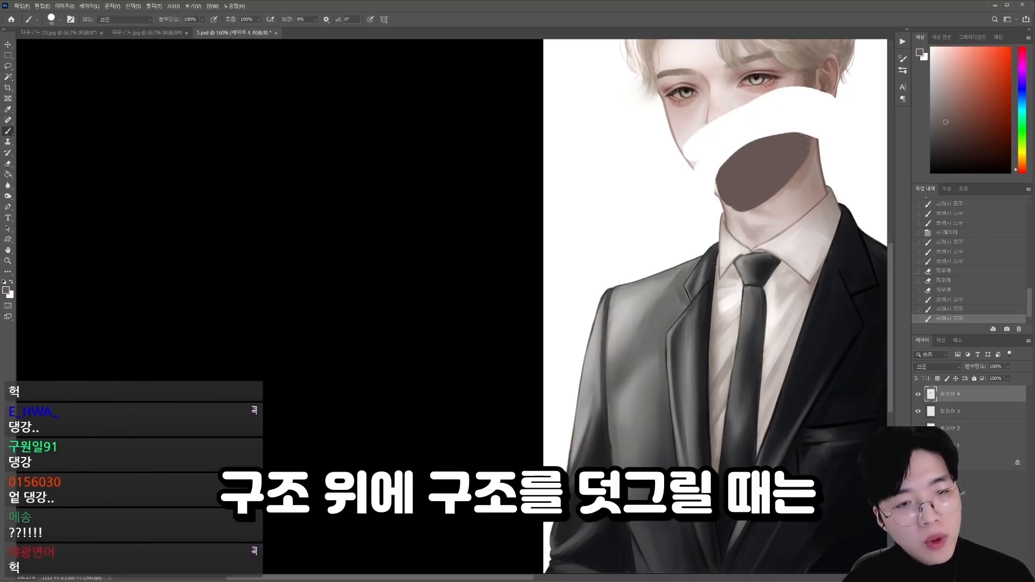
Step: Refine the dark oval's outline and trim its upper edge in white so the neck reads as a cut cylinder
drag(801, 144, 804, 157)
mouse_move(809, 143)
mouse_down()
mouse_move(761, 200)
mouse_move(787, 173)
mouse_move(825, 175)
mouse_up()
key(bracketleft)
mouse_move(756, 198)
mouse_down()
mouse_move(670, 203)
mouse_move(614, 224)
mouse_move(668, 226)
mouse_up()
drag(668, 226, 702, 201)
drag(703, 201, 718, 175)
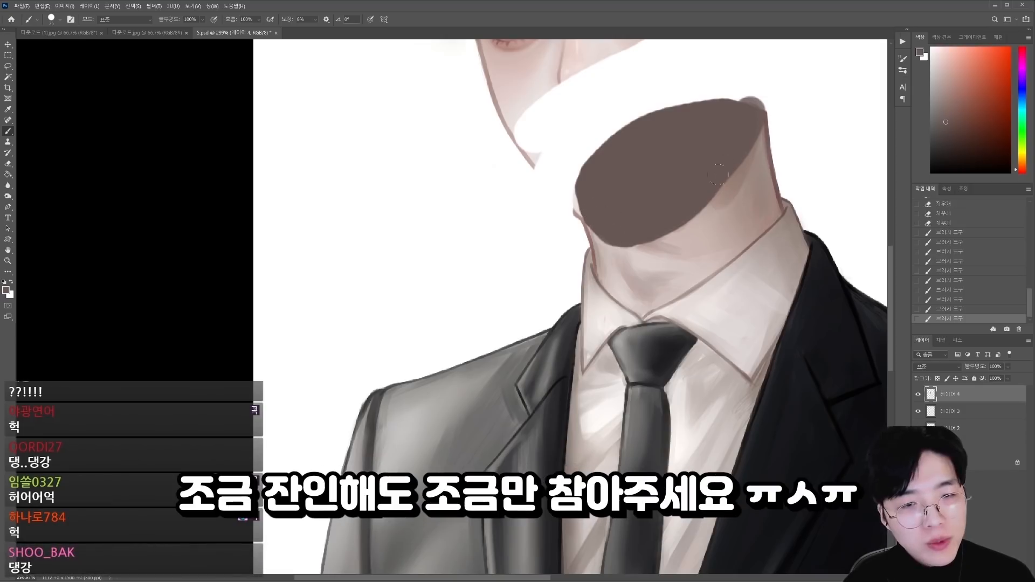
alt+click(793, 96)
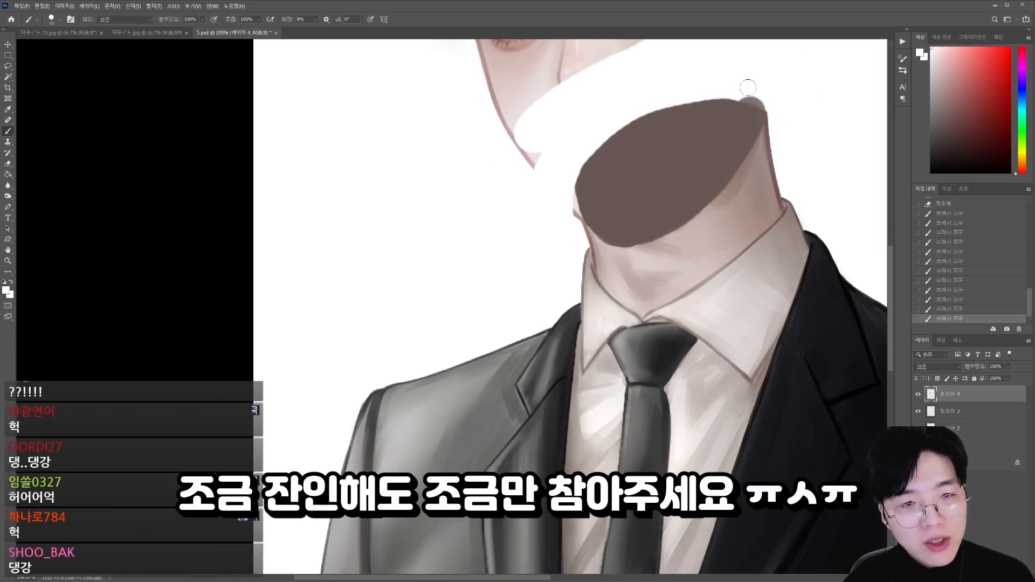
key(bracketleft)
drag(750, 91, 771, 115)
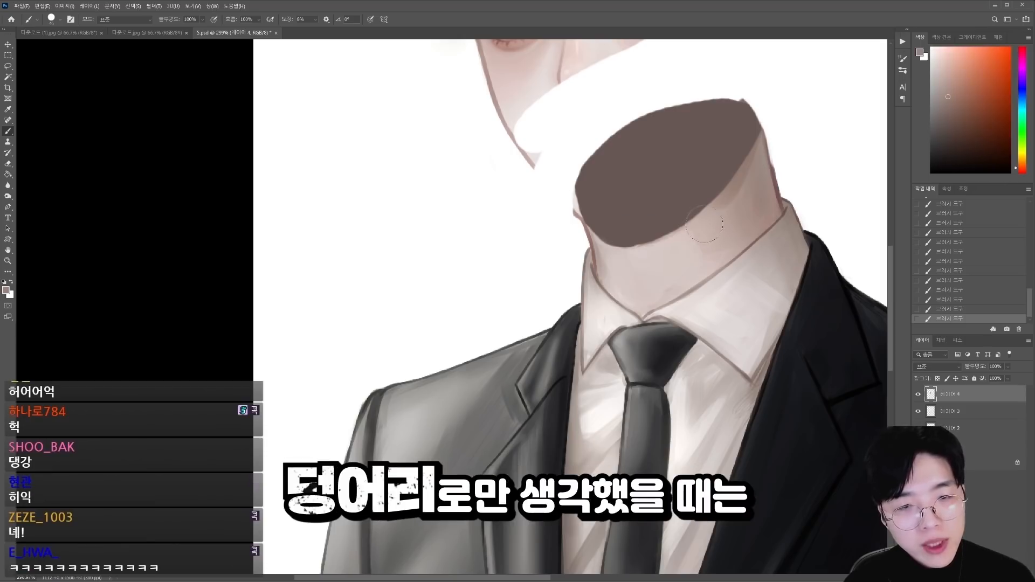
Step: Shade the cut neck as a cylinder with sampled skin tones, placing vertical tone bands toward the side away from the light
alt+click(713, 231)
mouse_move(708, 227)
mouse_down()
mouse_move(715, 250)
mouse_move(725, 220)
mouse_move(727, 246)
mouse_move(696, 273)
mouse_up()
alt+click(717, 236)
key(bracketleft)
key(bracketleft)
alt+click(700, 253)
drag(700, 237, 701, 275)
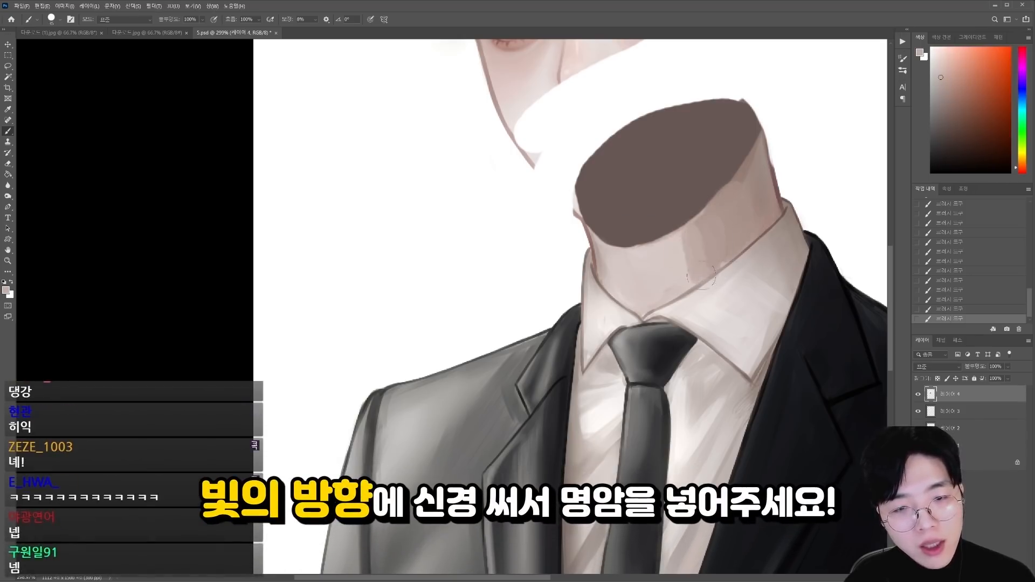
alt+click(713, 250)
scroll(694, 262, down, 5)
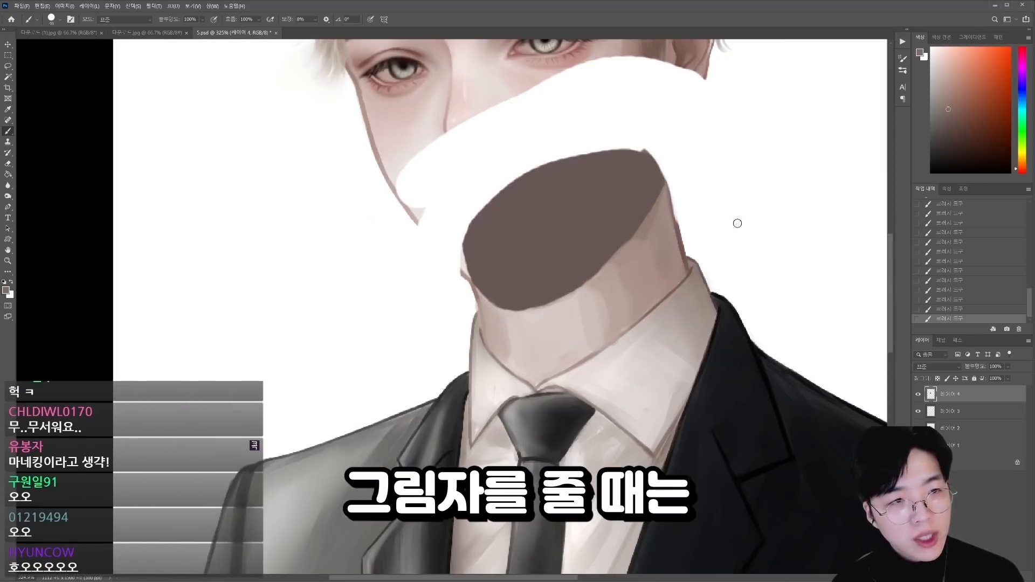
Step: Paint a cast shadow below the oval along the darker side of the neck, using the sampled dark brown
alt+click(541, 290)
mouse_move(577, 304)
mouse_down()
mouse_move(674, 296)
mouse_move(591, 280)
mouse_move(657, 212)
mouse_up()
key(])
key(])
key(])
key(])
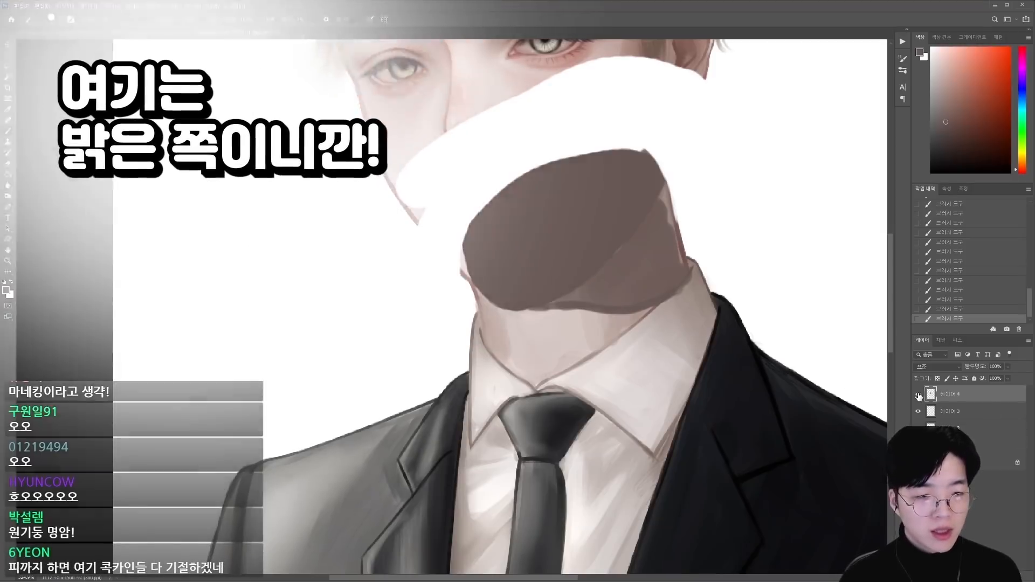
Step: Hide the layer holding the neck cross-section demonstration
click(918, 408)
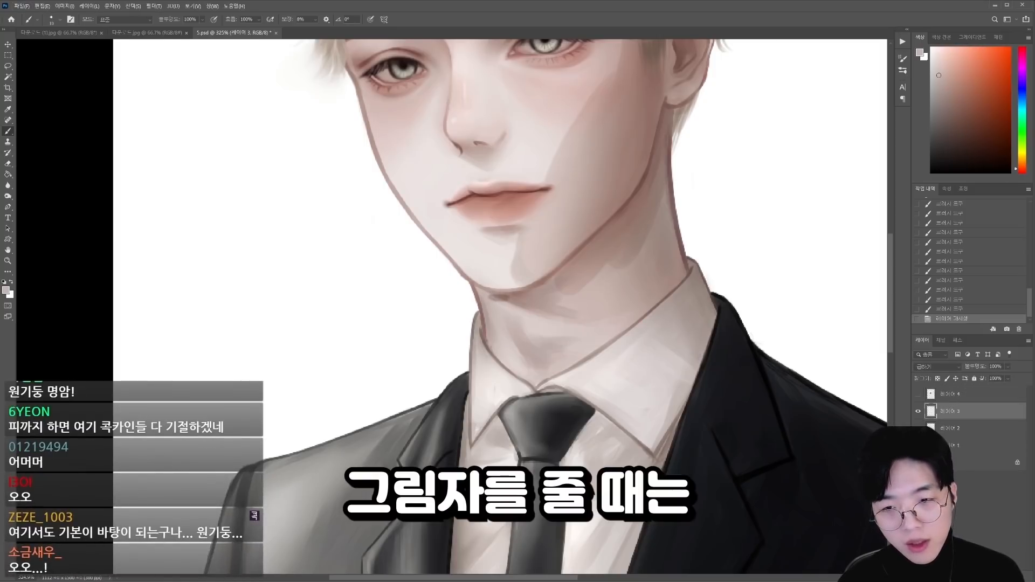
key(ctrl+z)
key(ctrl+z)
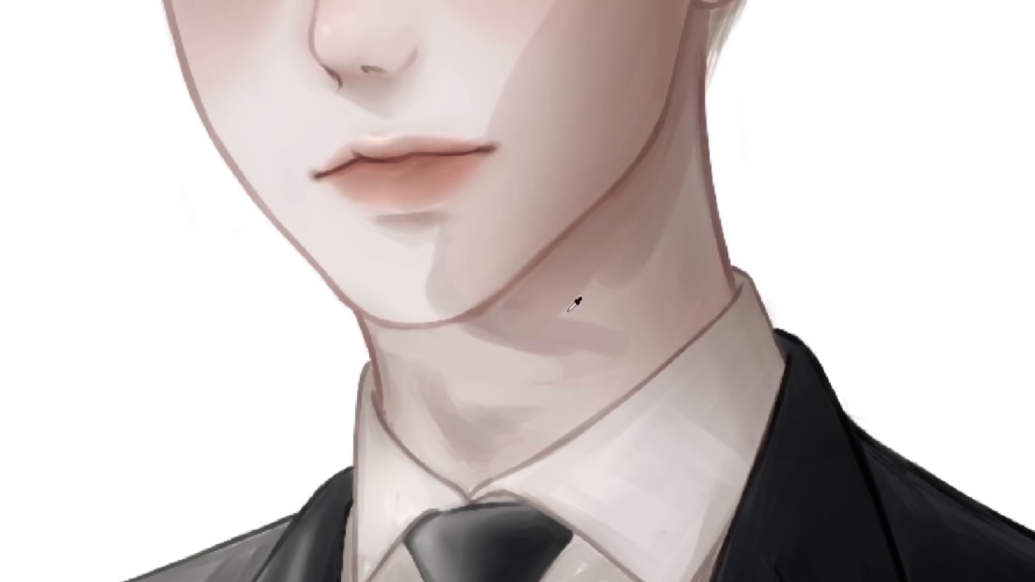
Step: Paint the jaw's cast shadow across the shaded side of the neck and blend it under the chin
mouse_move(597, 322)
mouse_down()
mouse_move(615, 277)
mouse_move(627, 318)
mouse_up()
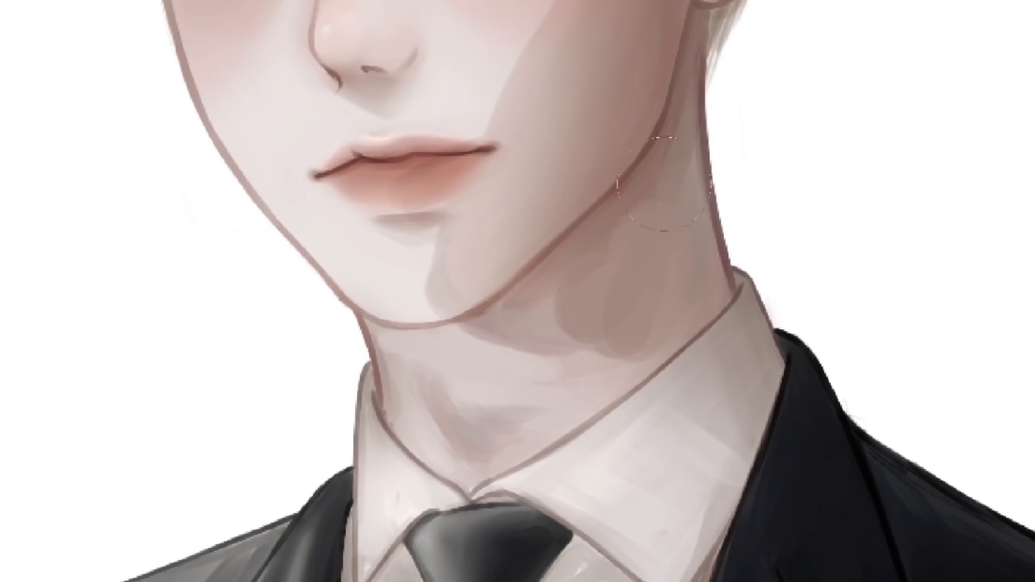
drag(641, 232, 664, 302)
drag(539, 350, 479, 337)
drag(397, 305, 430, 261)
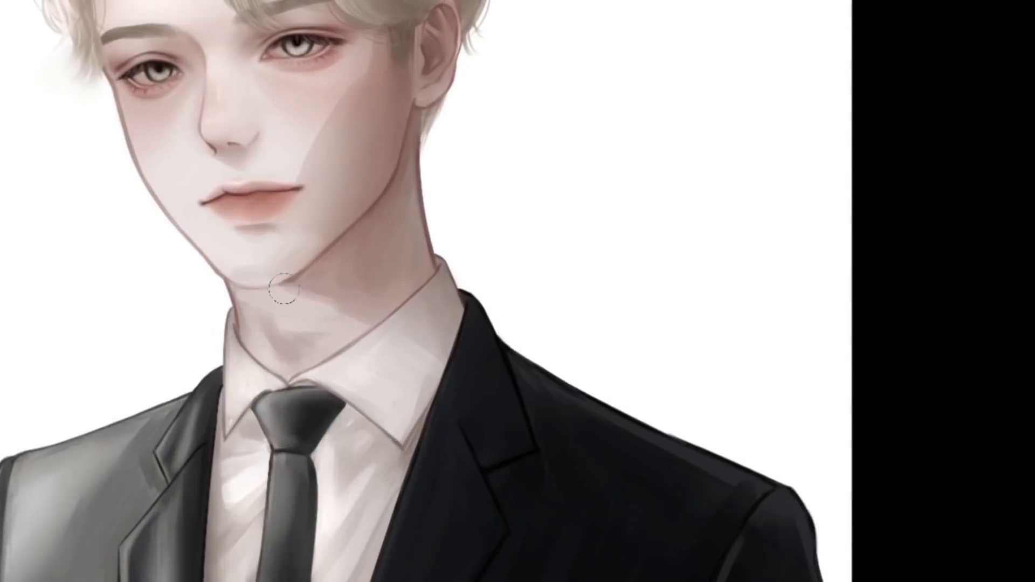
alt+click(484, 295)
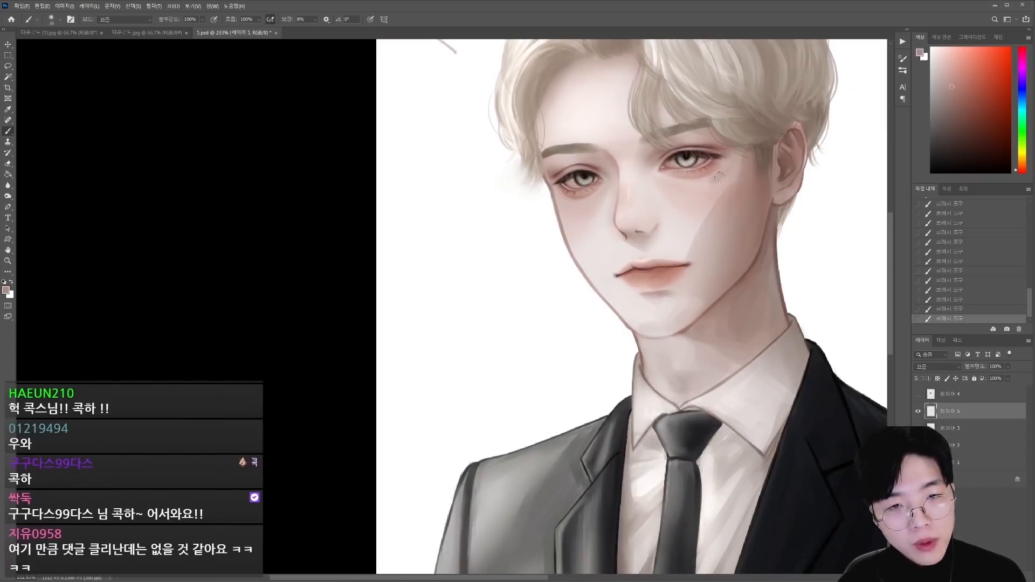
Step: Soften the shadow edge on the shaded cheek and brighten the light-facing cheek with pale skin tones
alt+click(698, 224)
drag(699, 225, 692, 249)
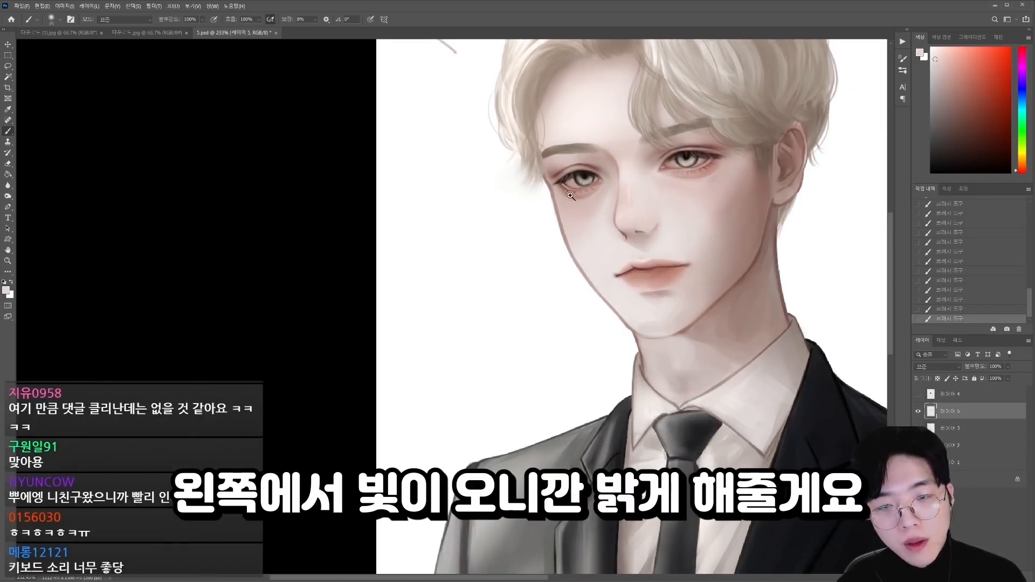
scroll(564, 201, up, 3)
key([)
drag(566, 213, 572, 271)
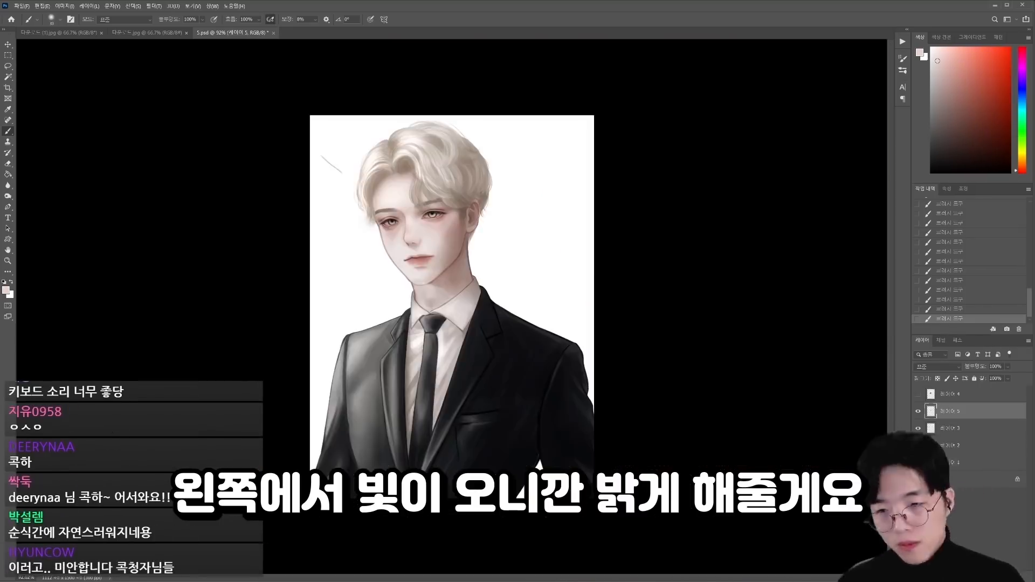
scroll(434, 293, up, 5)
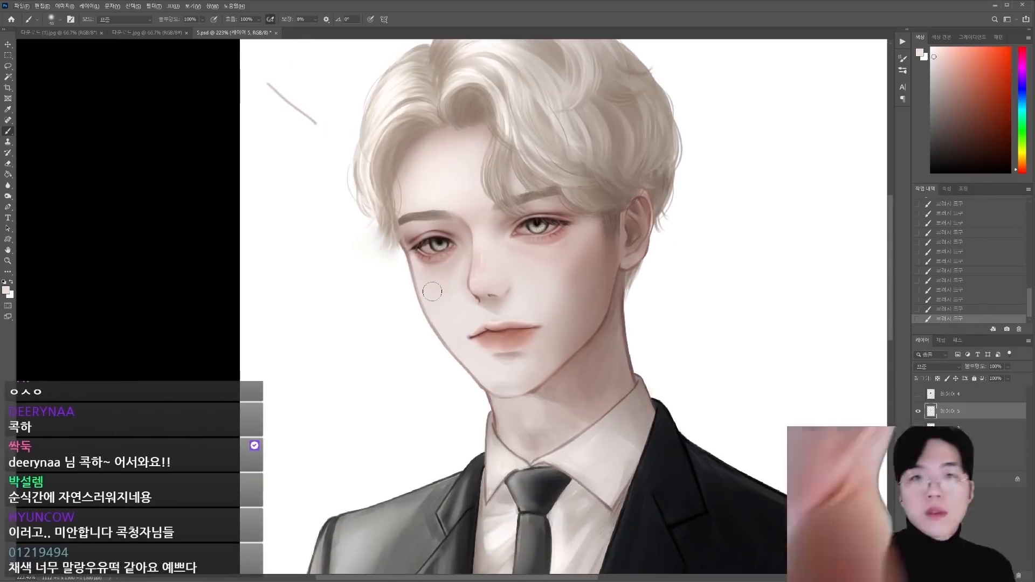
drag(431, 291, 471, 259)
alt+click(607, 237)
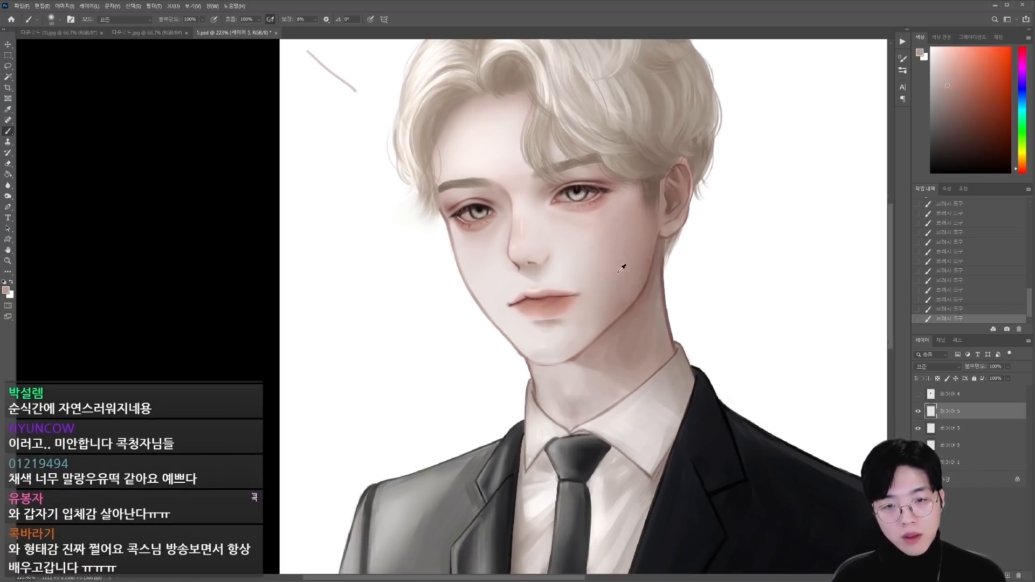
alt+click(632, 282)
Step: Brighten the light-facing side of the shirt collar with near-white strokes and sample tones for the adjoining neck
alt+click(564, 420)
alt+click(539, 440)
key([)
drag(531, 409, 531, 461)
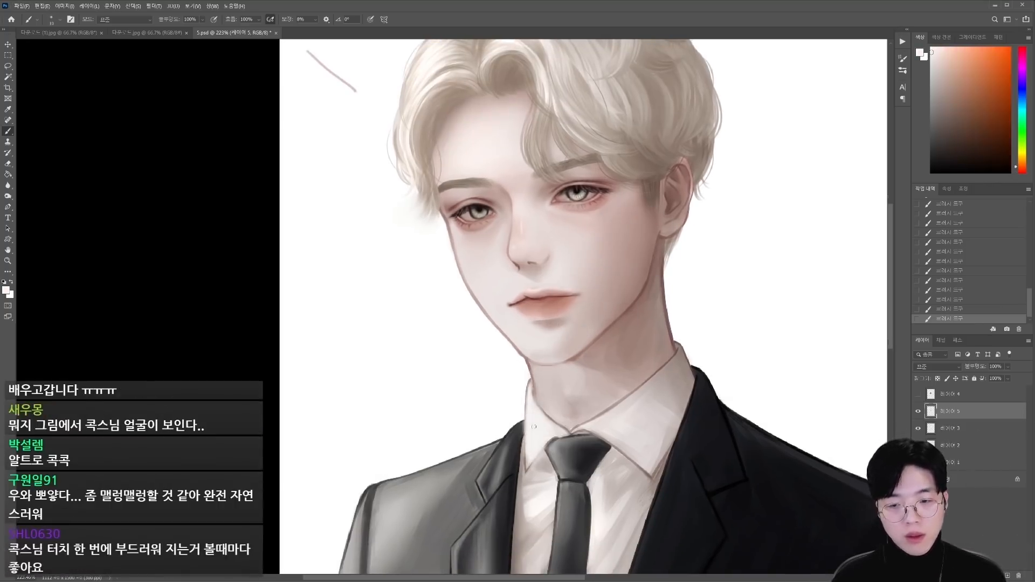
drag(580, 372, 585, 279)
alt+click(532, 237)
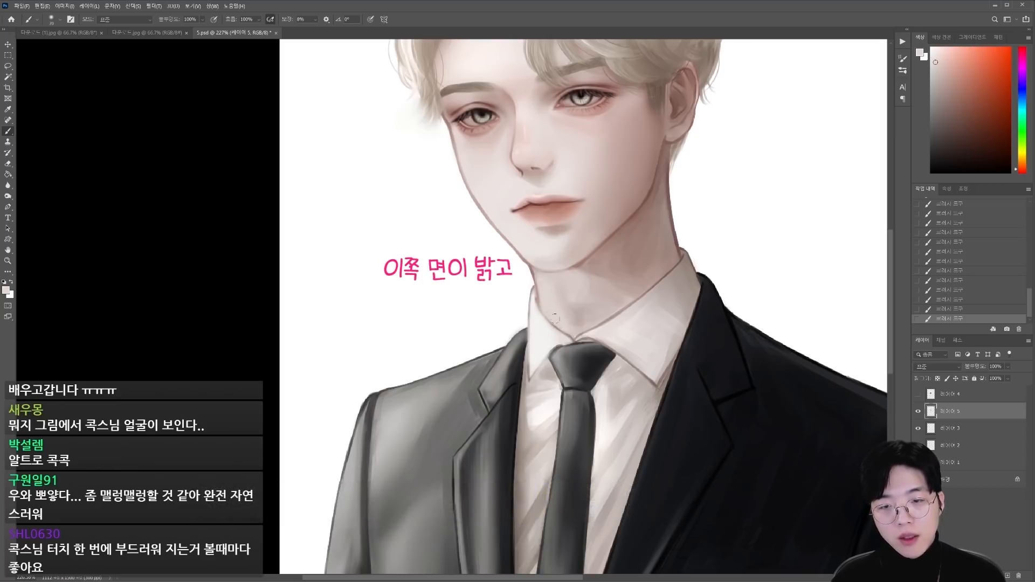
alt+click(586, 288)
key(])
key(])
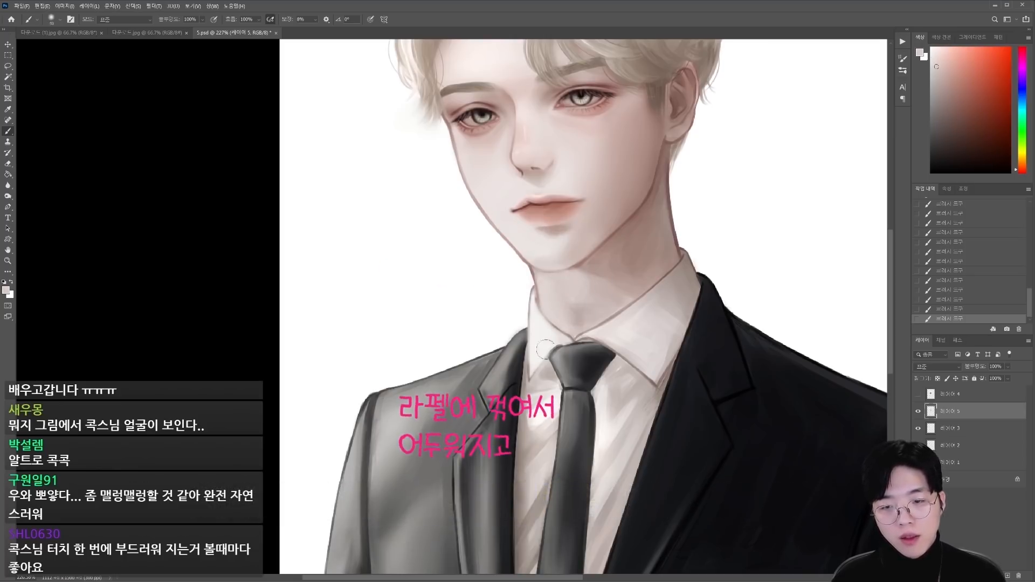
Step: Darken the lapel fold beside the light-facing collar using a small brush and a sampled suit tone
alt+click(495, 370)
key([)
key([)
key([)
key([)
key([)
alt+click(521, 354)
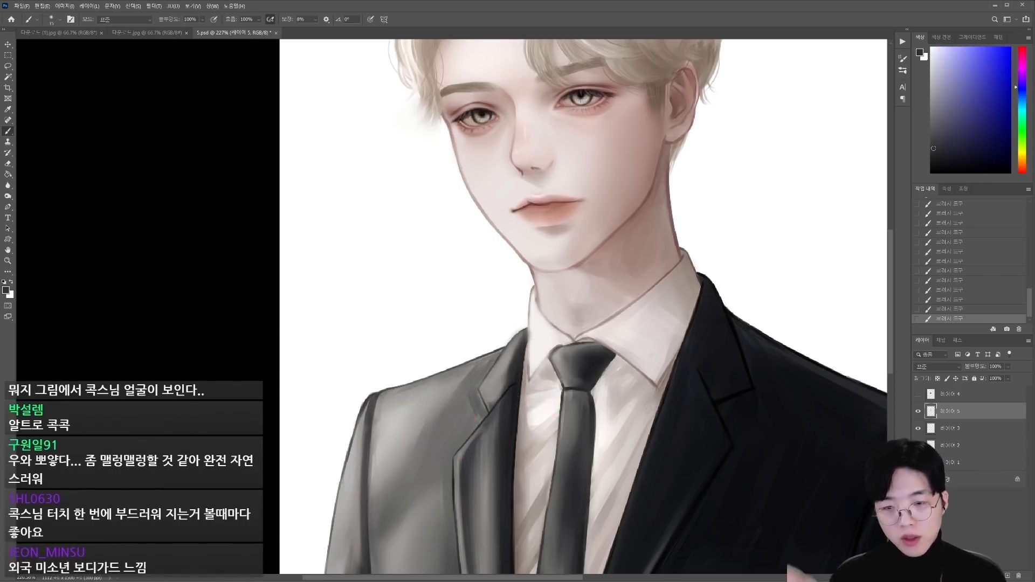
Step: Paint a sampled light grey over the light-facing chest and shoulder of the jacket with an enlarged brush
alt+click(428, 402)
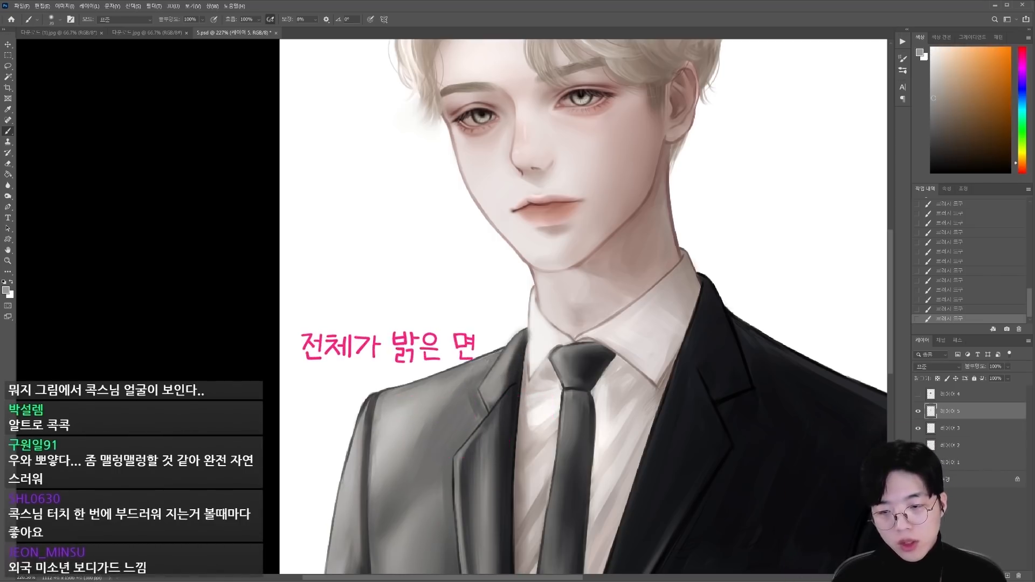
alt+click(428, 402)
key(])
key(])
key(])
key(])
drag(423, 431, 472, 389)
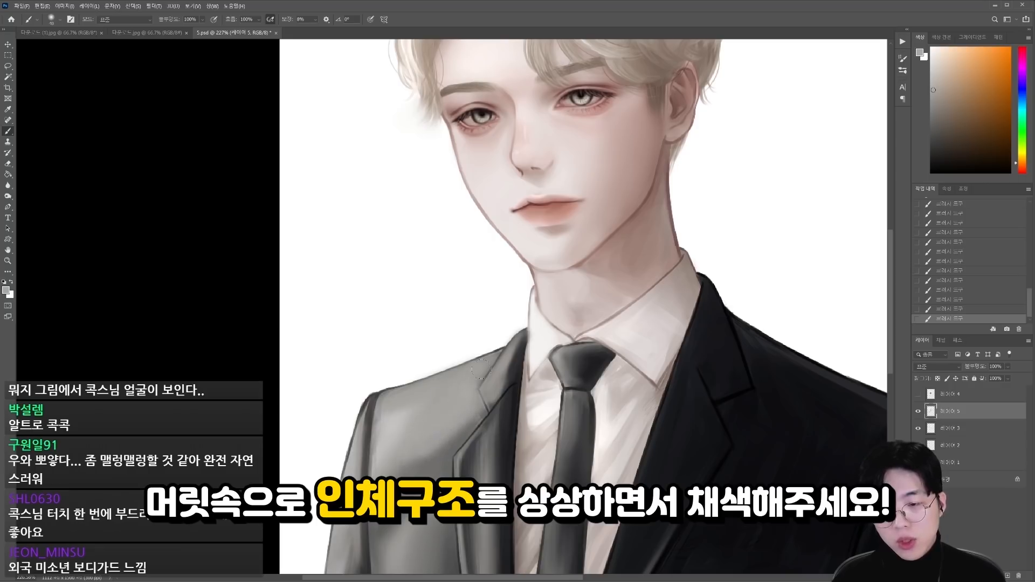
key(ctrl+minus)
mouse_move(431, 432)
mouse_down()
mouse_move(387, 344)
mouse_move(450, 425)
mouse_up()
Step: Brighten the light-facing shoulder edge and upper sleeve in light grey, varying the brush size
alt+click(413, 340)
key([)
key([)
key([)
alt+click(432, 345)
alt+click(372, 377)
key(])
key(])
alt+click(358, 372)
drag(350, 372, 353, 437)
mouse_move(396, 415)
mouse_down()
mouse_move(367, 413)
mouse_move(428, 304)
mouse_up()
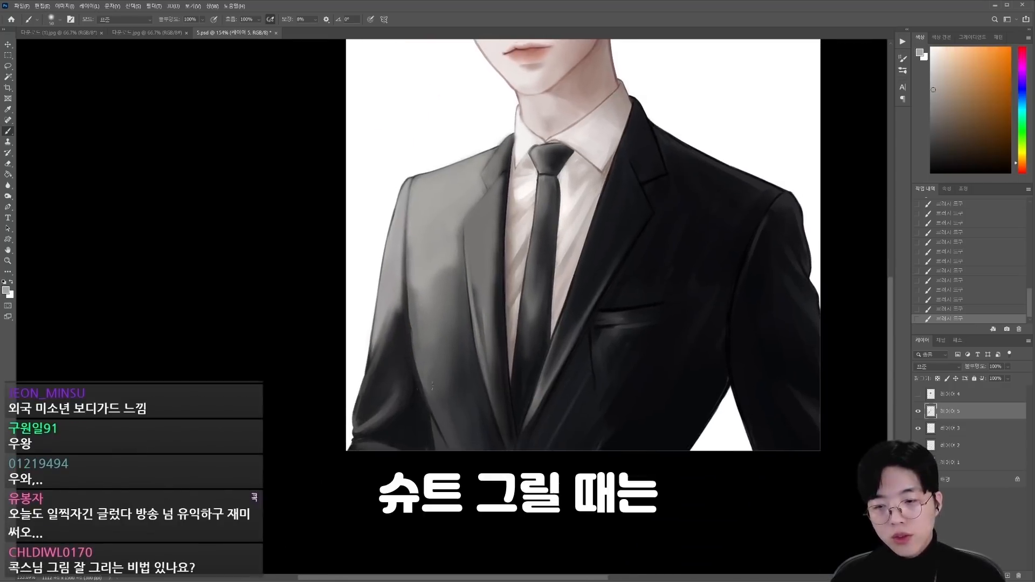
Step: Create a new layer and paint a grey diagonal highlight from the far shoulder across the dark half of the jacket
key(ctrl+alt+shift+n)
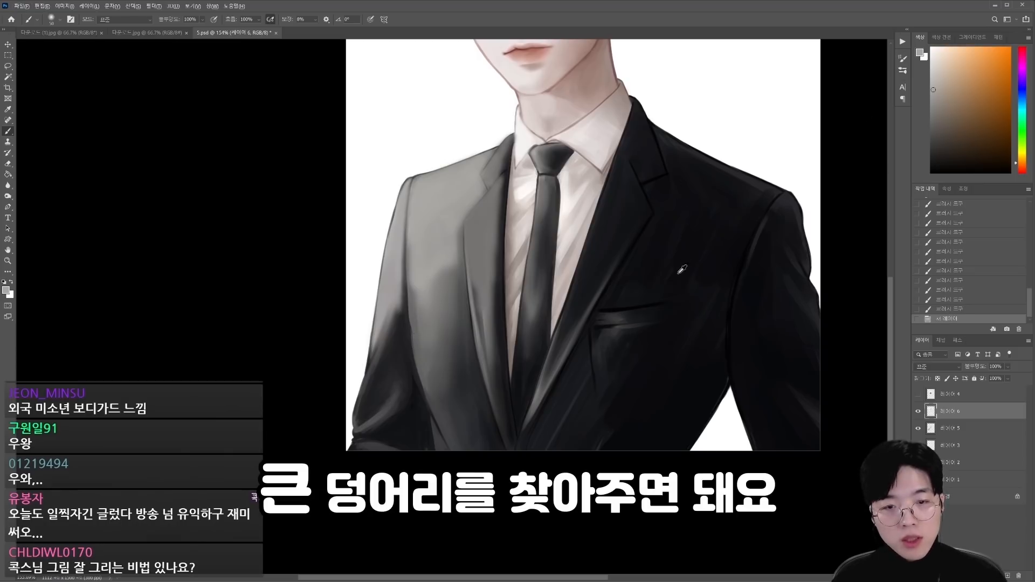
alt+click(403, 258)
drag(719, 267, 653, 327)
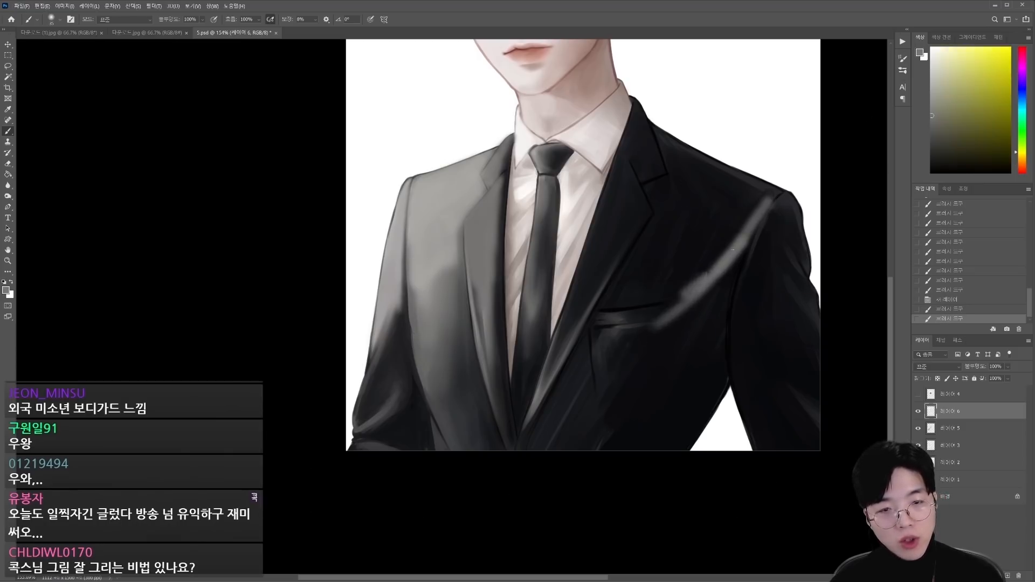
drag(760, 198, 585, 380)
Step: Fill the dark half of the jacket's chest with broad grey strokes from the shoulder down to the waist
key(bracketright)
key(bracketright)
key(bracketright)
key(bracketright)
key(bracketright)
key(bracketright)
key(bracketright)
drag(752, 213, 520, 429)
click(918, 412)
click(918, 412)
mouse_move(733, 202)
mouse_down()
mouse_move(682, 213)
mouse_move(655, 186)
mouse_move(531, 417)
mouse_up()
Step: Cover the light-facing lapel and jacket front in an even grey from chest to waist
key(bracketleft)
key(bracketleft)
key(bracketleft)
drag(482, 237, 495, 385)
alt+click(462, 259)
key(bracketright)
key(bracketright)
mouse_move(431, 232)
mouse_down()
mouse_move(466, 415)
mouse_move(457, 432)
mouse_up()
mouse_move(423, 226)
mouse_down()
mouse_move(431, 186)
mouse_move(457, 377)
mouse_up()
drag(549, 409, 456, 381)
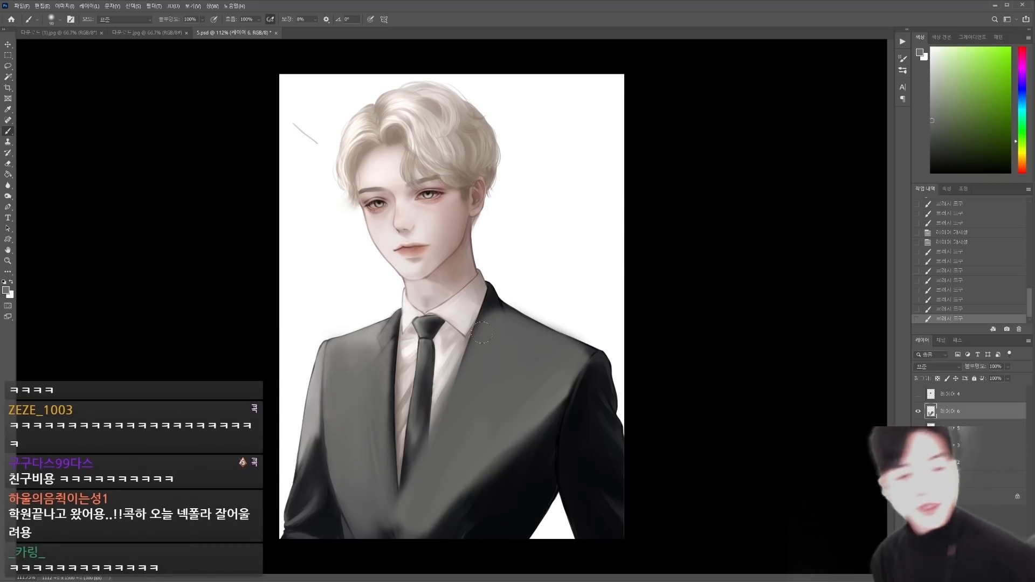
Step: Blend the grey chest into the dark lower jacket with sampled darker tones and a larger brush
alt+click(545, 434)
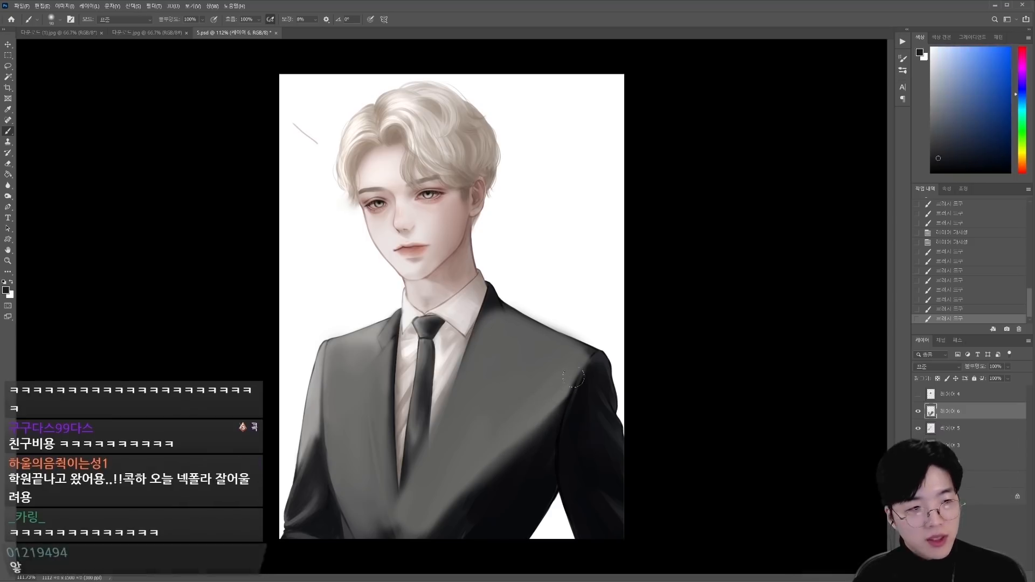
drag(437, 531, 472, 530)
alt+click(534, 408)
key(bracketright)
key(bracketright)
key(bracketright)
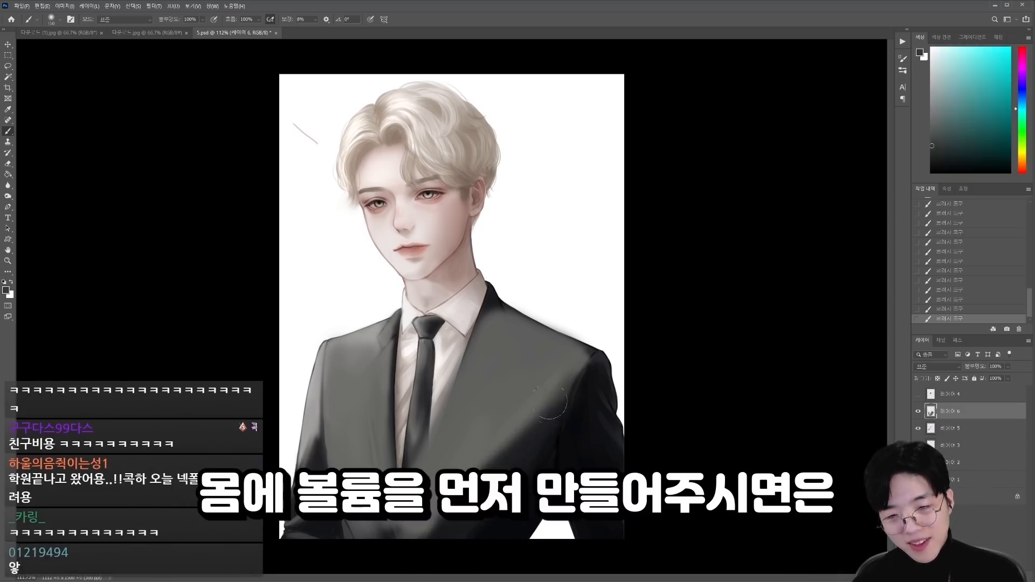
drag(531, 413, 425, 514)
alt+click(547, 444)
Step: Shade the boundary between the light-facing sleeve and the torso with small strokes in sampled dark tones
alt+click(323, 450)
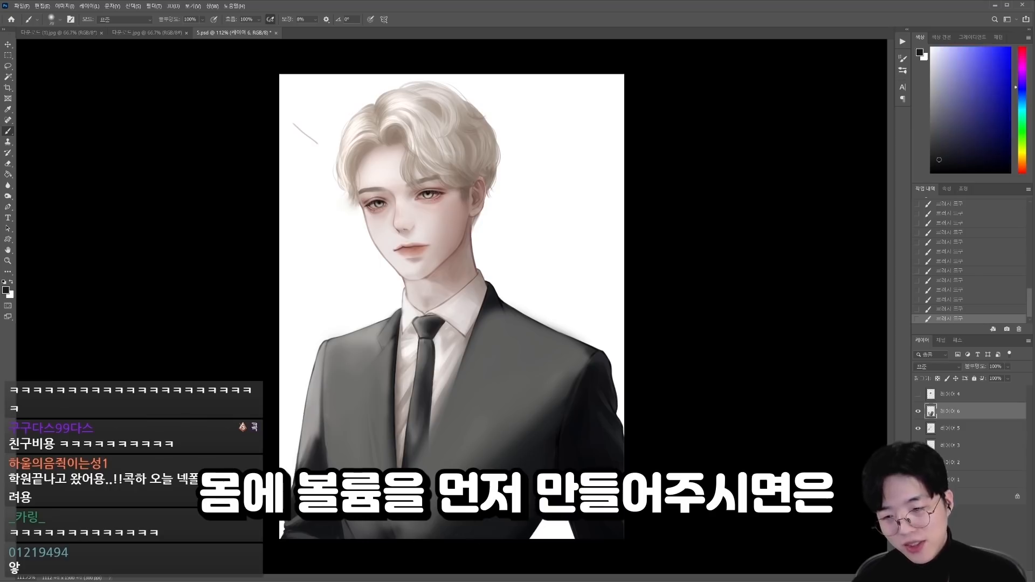
key(bracketleft)
key(bracketleft)
key(bracketleft)
key(bracketleft)
key(bracketleft)
key(bracketleft)
key(bracketleft)
mouse_move(329, 437)
mouse_down()
mouse_move(328, 465)
mouse_move(329, 454)
mouse_up()
alt+click(332, 450)
drag(341, 404, 334, 463)
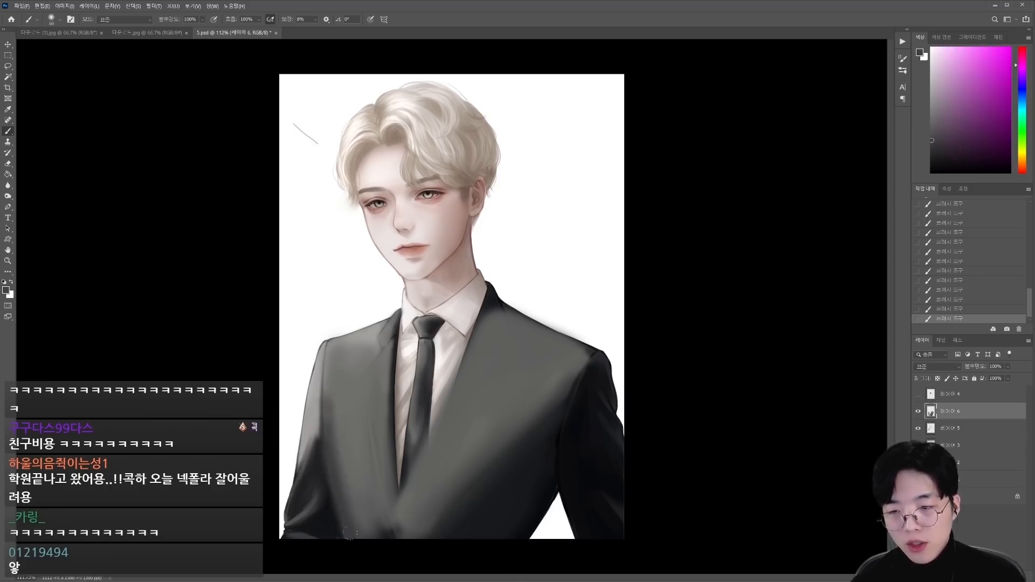
Step: Blend the jacket's lower side beside the light-facing sleeve with sampled grey tones and enlarge the brush
alt+click(350, 431)
drag(335, 420, 336, 478)
alt+click(353, 448)
key(bracketright)
key(bracketright)
key(bracketright)
key(bracketright)
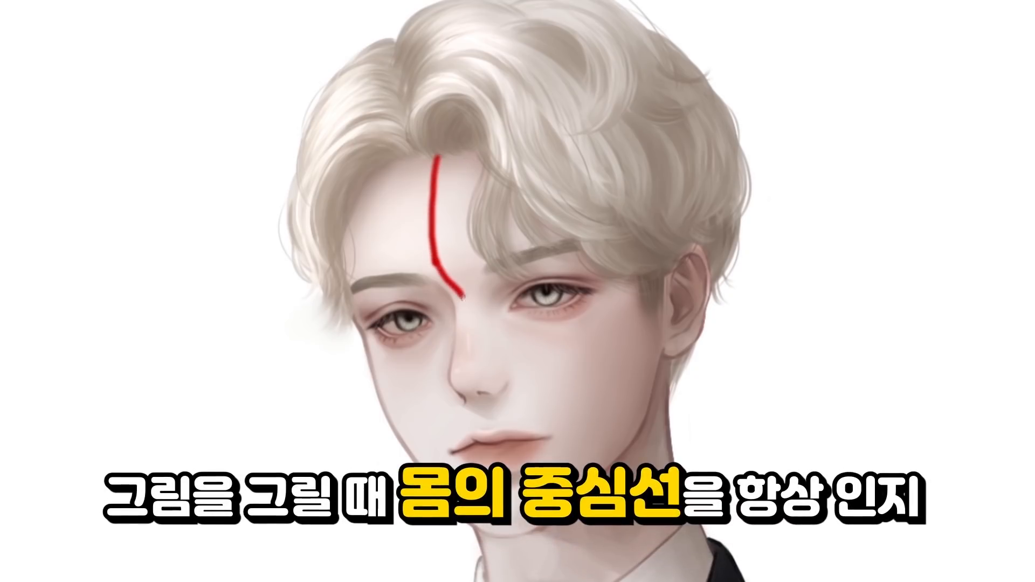
Step: Draw a red centre line down the forehead, along the top of the nose bridge and over the nose tip to the lips
key(ctrl+z)
drag(438, 157, 434, 218)
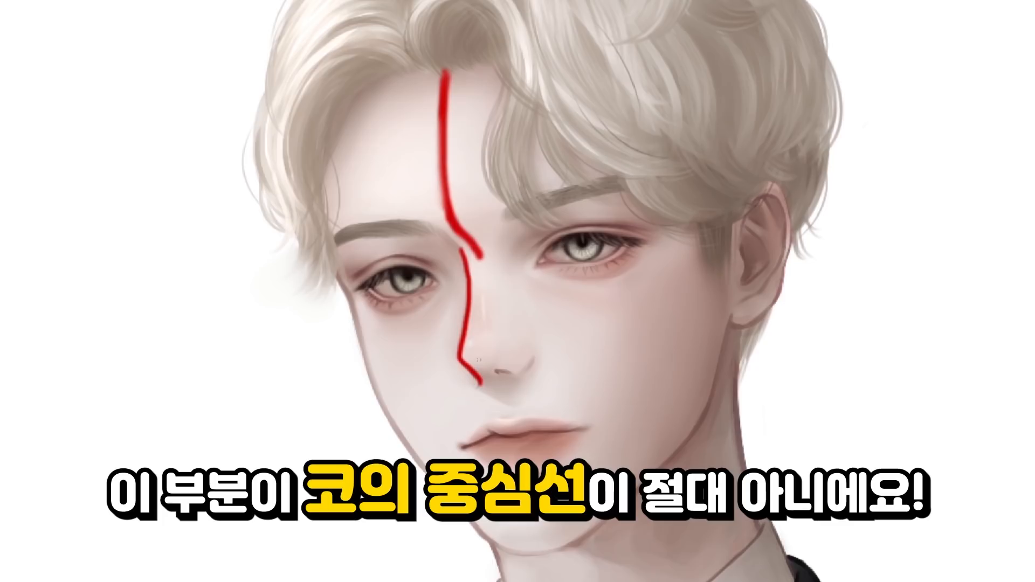
key(ctrl+z)
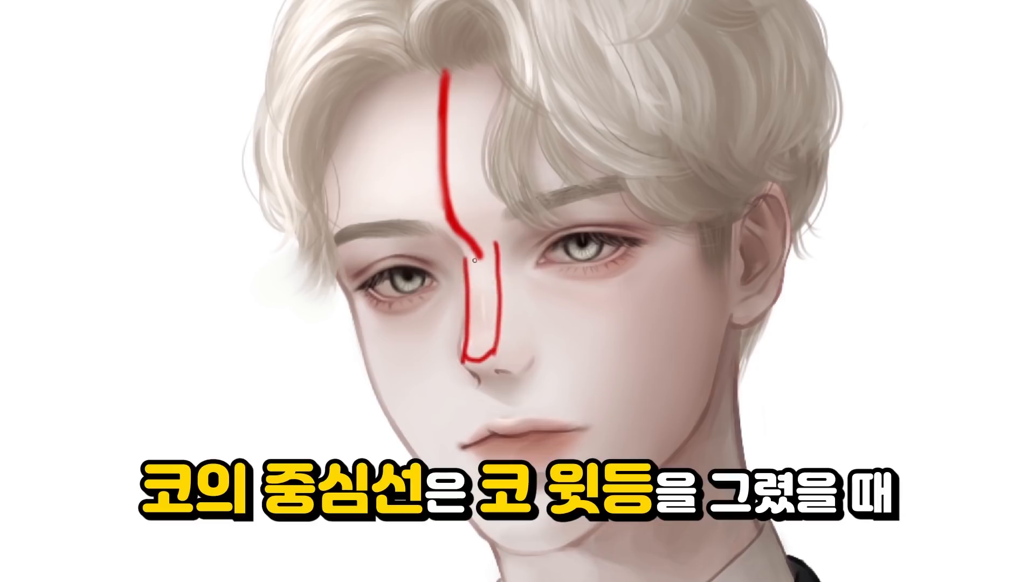
mouse_move(480, 275)
mouse_down()
mouse_move(480, 341)
mouse_move(488, 311)
mouse_move(460, 278)
mouse_move(468, 387)
mouse_move(486, 245)
mouse_move(496, 327)
mouse_move(473, 254)
mouse_move(476, 343)
mouse_up()
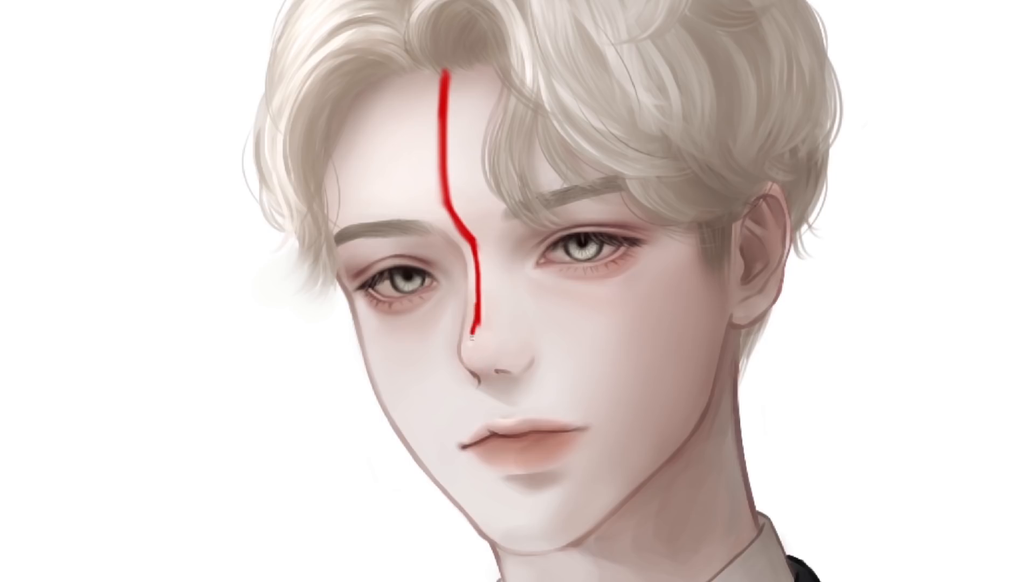
drag(473, 334, 479, 371)
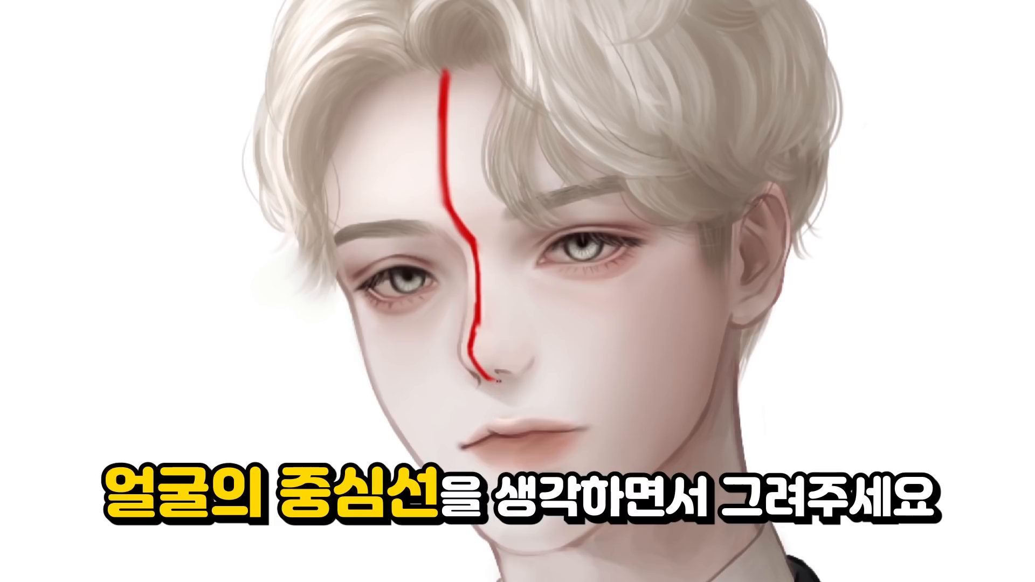
drag(496, 381, 513, 432)
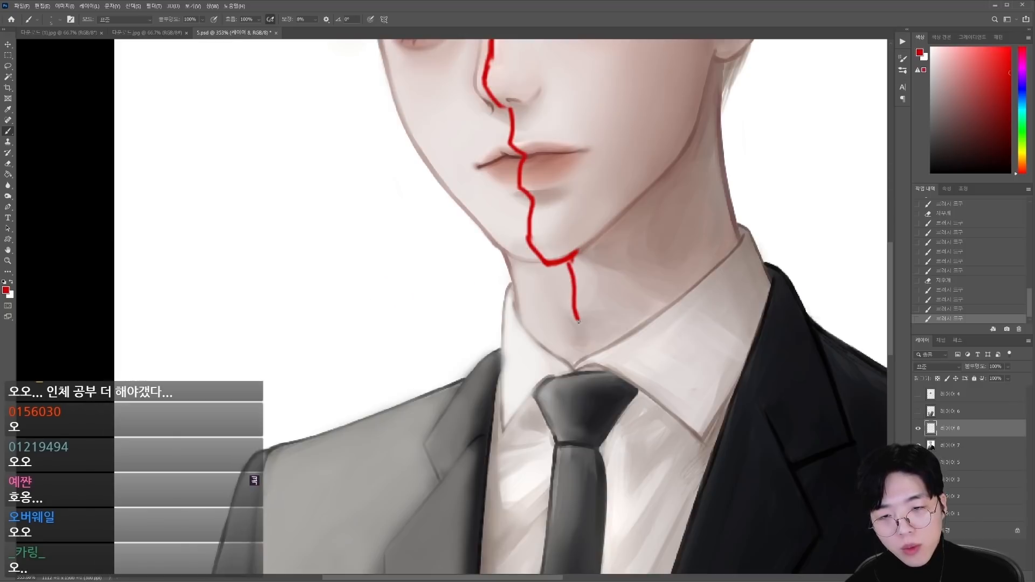
Step: Continue the red centre line down the neck and trace the collar opening around its base
drag(578, 322, 583, 360)
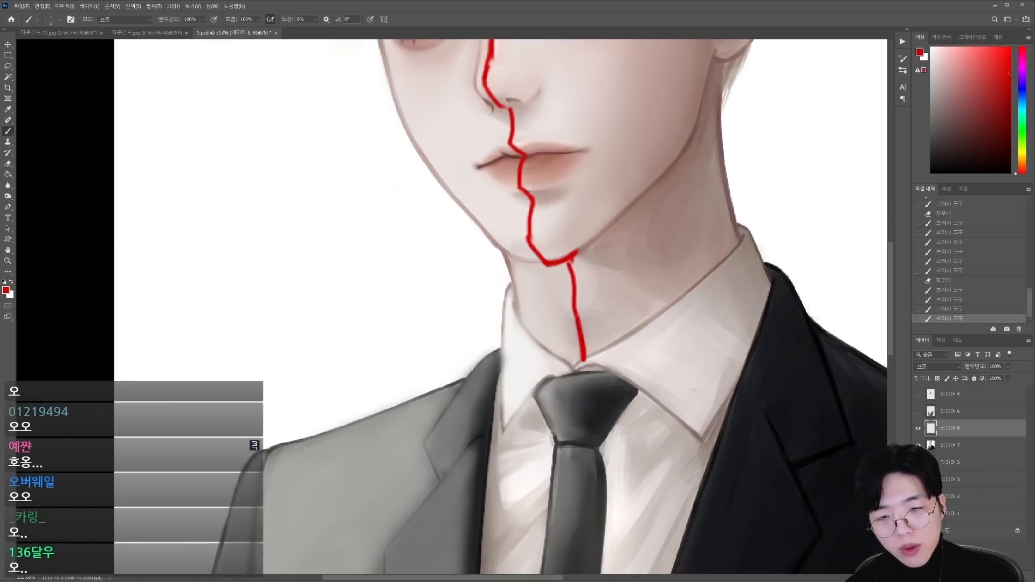
key(b)
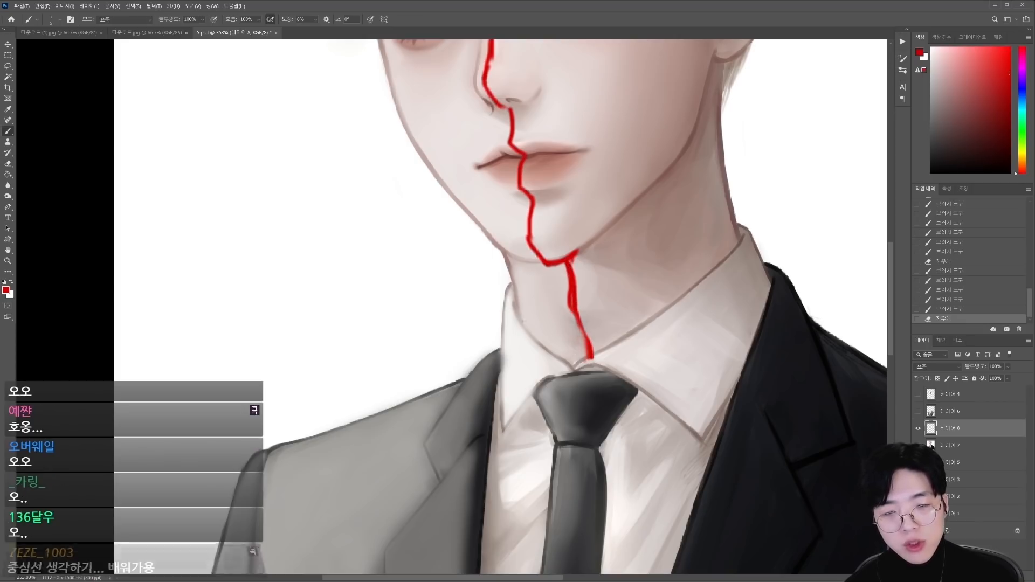
drag(517, 318, 585, 367)
key(ctrl+0)
drag(438, 343, 455, 337)
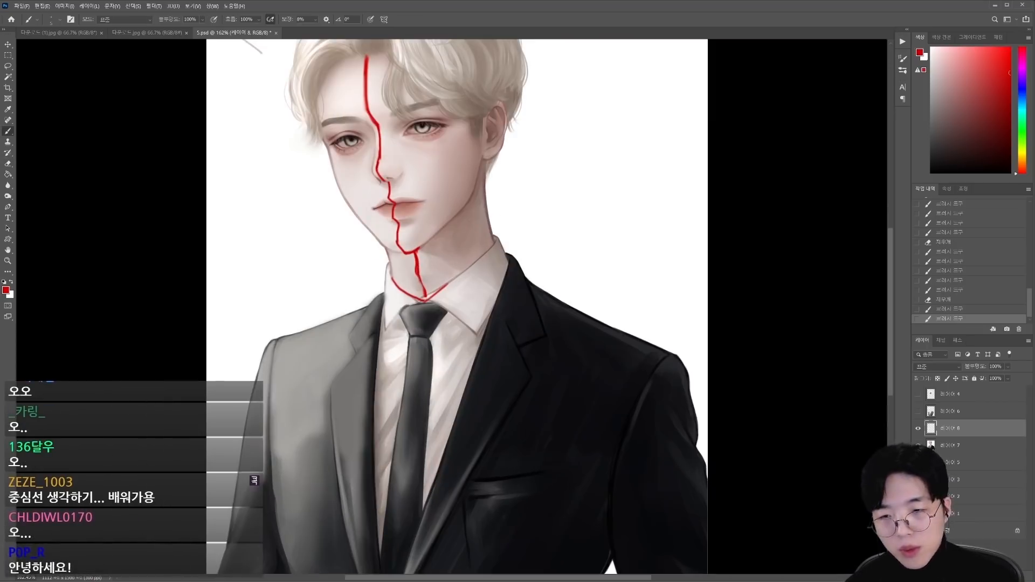
Step: Mark the torso's centre line in red from the tie knot down to the jacket closure
drag(418, 304, 398, 370)
drag(418, 334, 395, 386)
drag(373, 512, 384, 573)
mouse_move(446, 458)
mouse_down()
mouse_move(407, 458)
mouse_move(458, 450)
mouse_up()
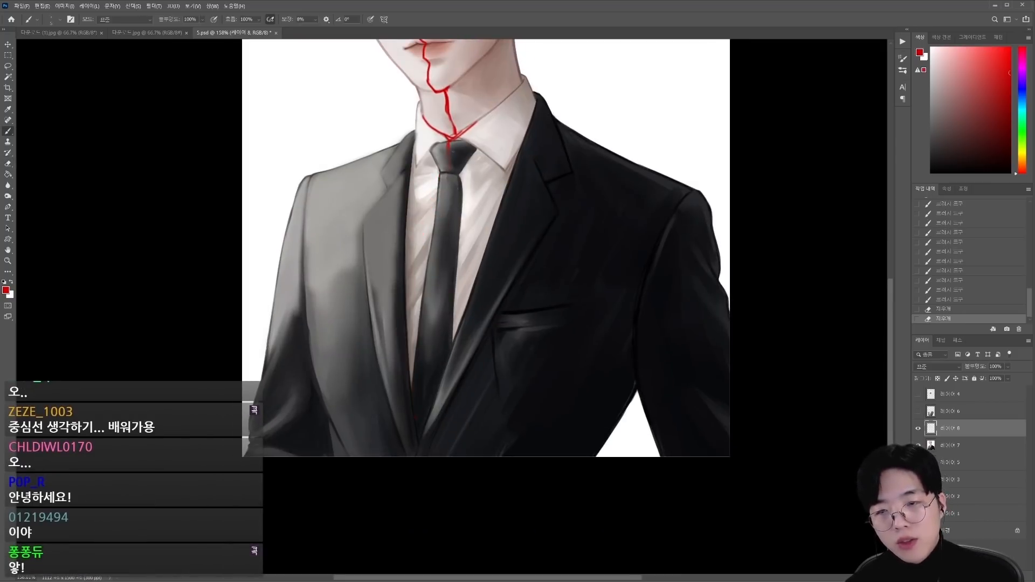
mouse_move(443, 350)
mouse_down()
mouse_move(367, 345)
mouse_move(472, 367)
mouse_up()
Step: Hide the red guide layer and lasso the chest area of the body layer, including both lapels, the shirt and the tie
click(918, 428)
click(962, 445)
key(l)
mouse_move(710, 103)
mouse_down()
mouse_move(722, 202)
mouse_move(703, 135)
mouse_up()
drag(667, 219, 627, 214)
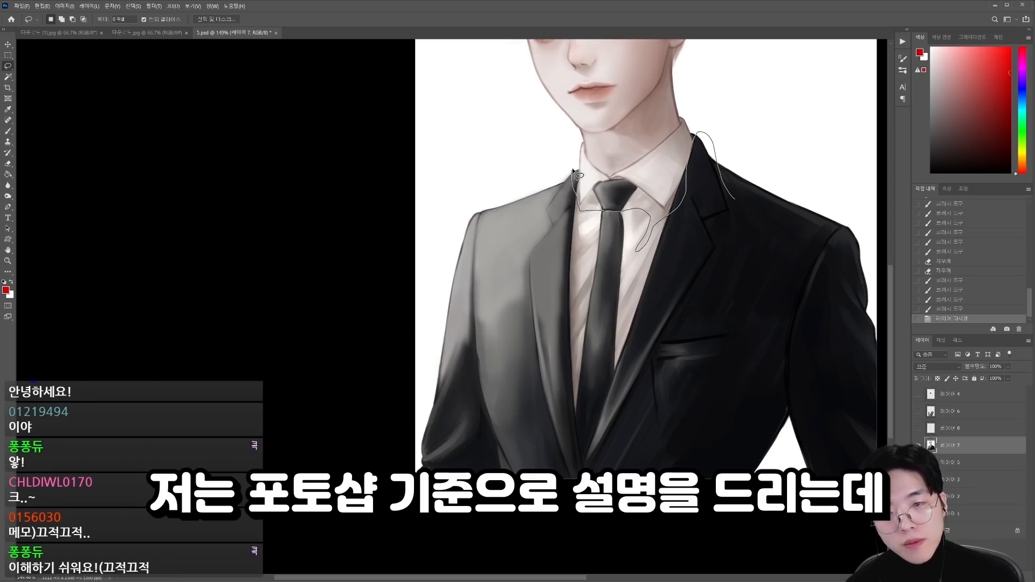
drag(569, 520, 711, 196)
drag(574, 190, 518, 257)
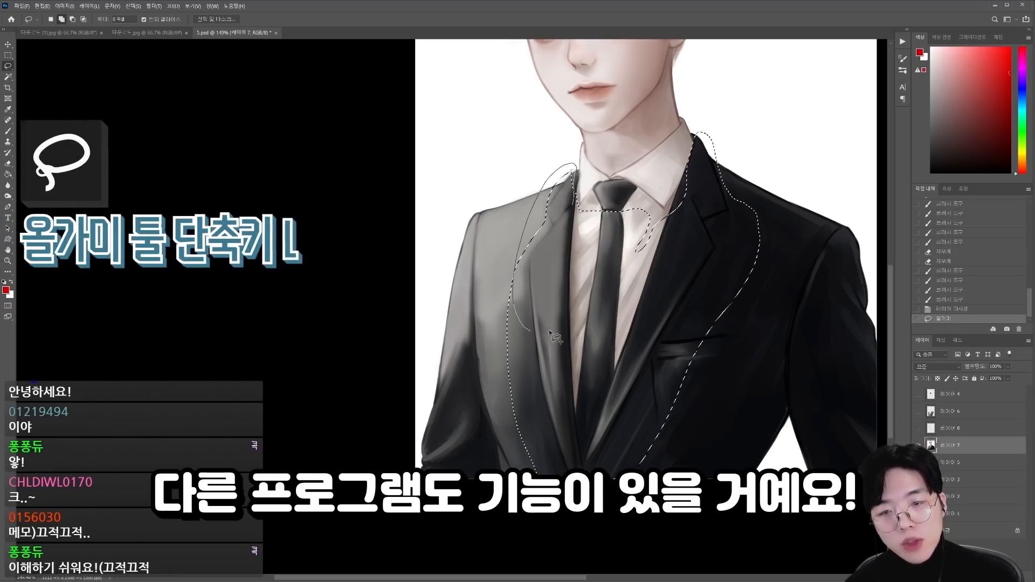
drag(736, 298, 658, 474)
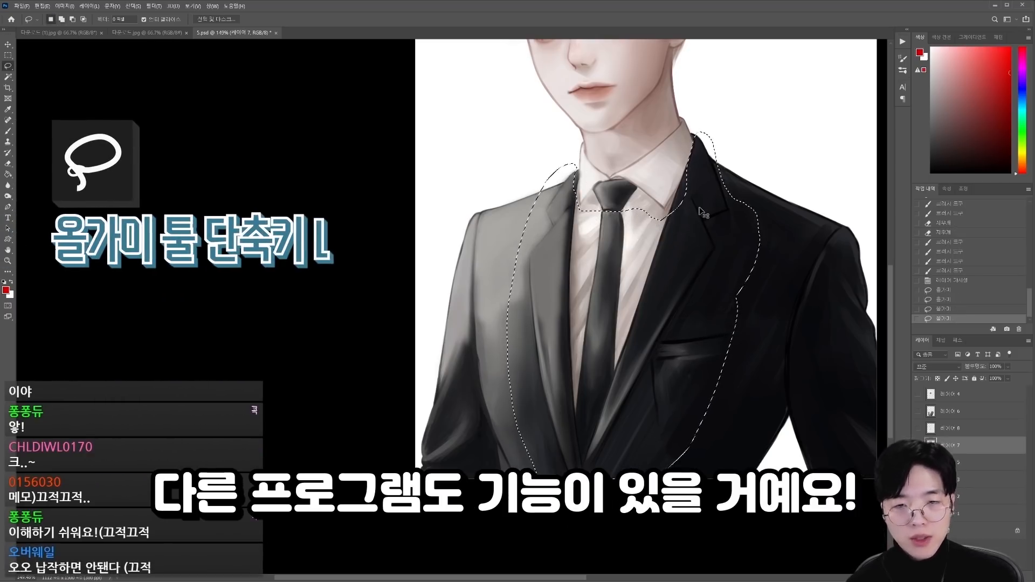
Step: Copy the lassoed chest area to a new layer in its original position
drag(668, 261, 751, 208)
key(ctrl+z)
key(ctrl+y)
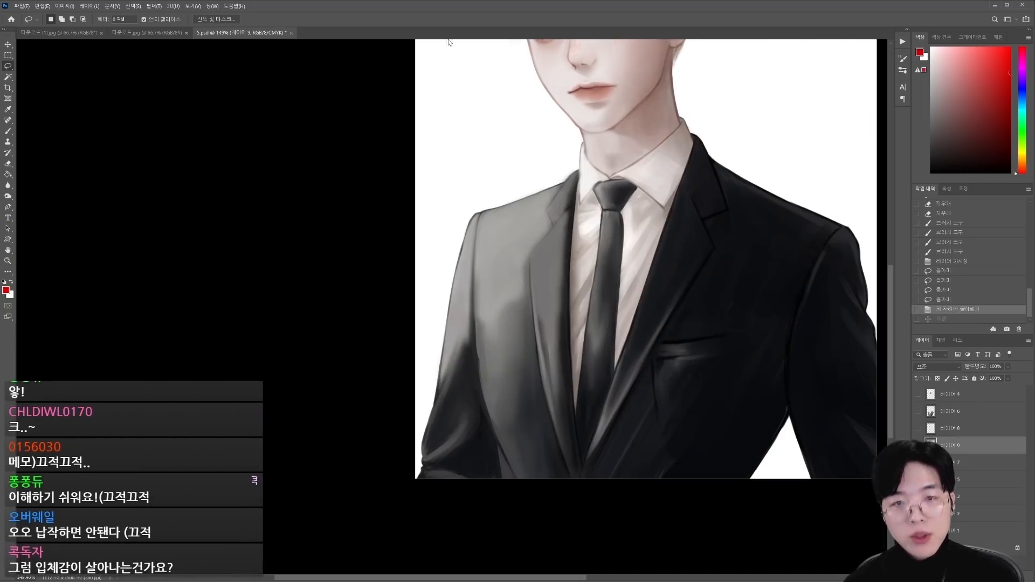
Step: Warp the copied chest so the lapels and tie curve outward toward the light-facing side, giving the torso volume
key(ctrl+t)
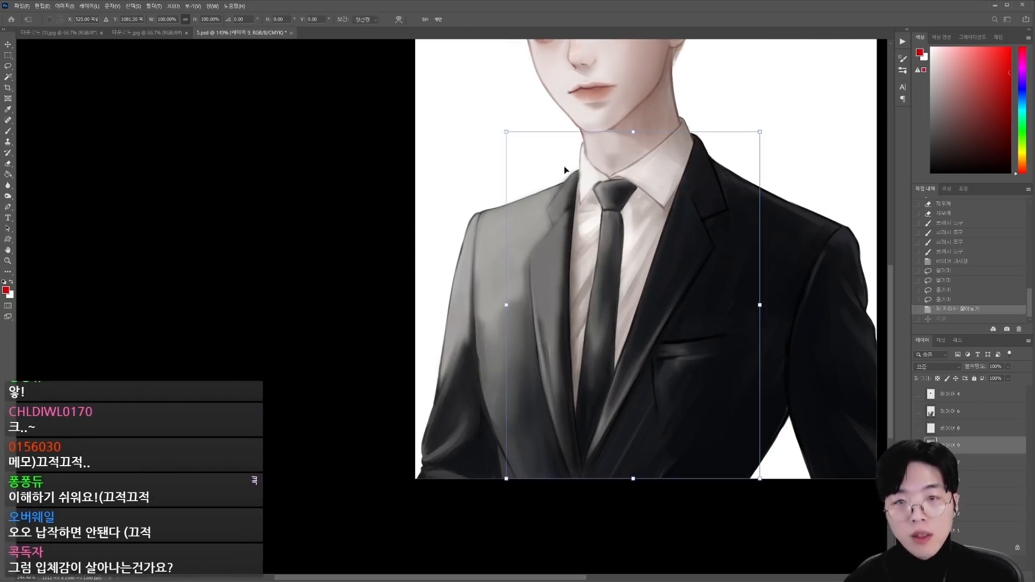
click(399, 19)
drag(624, 315, 611, 314)
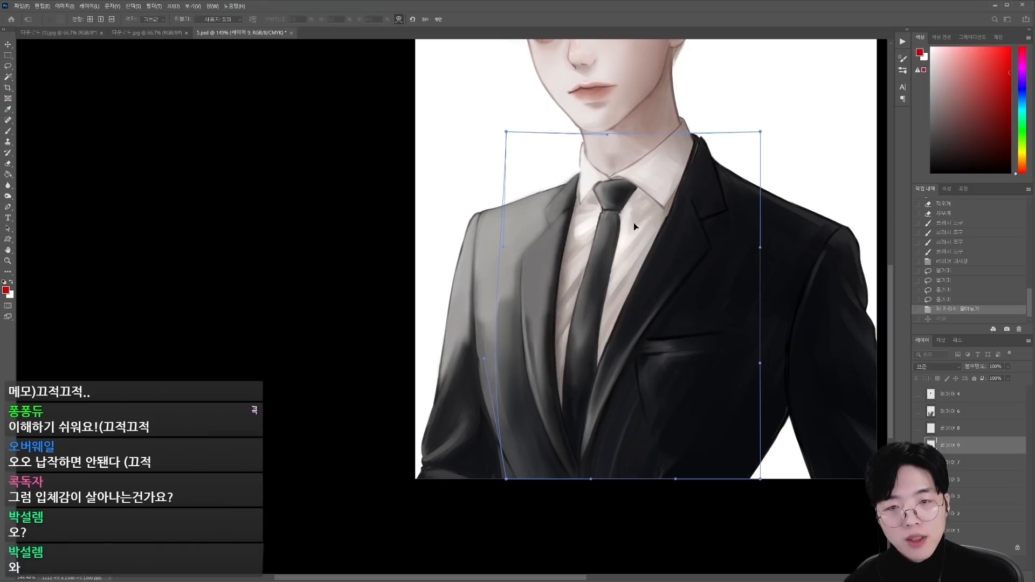
drag(590, 478, 575, 485)
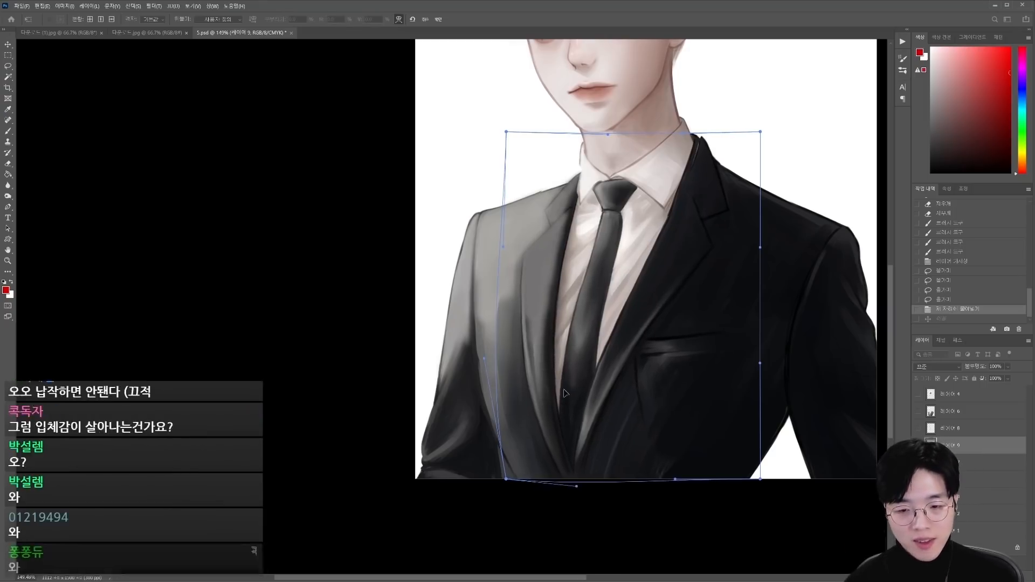
drag(563, 379, 567, 371)
drag(624, 254, 620, 253)
drag(605, 362, 611, 361)
drag(511, 298, 506, 300)
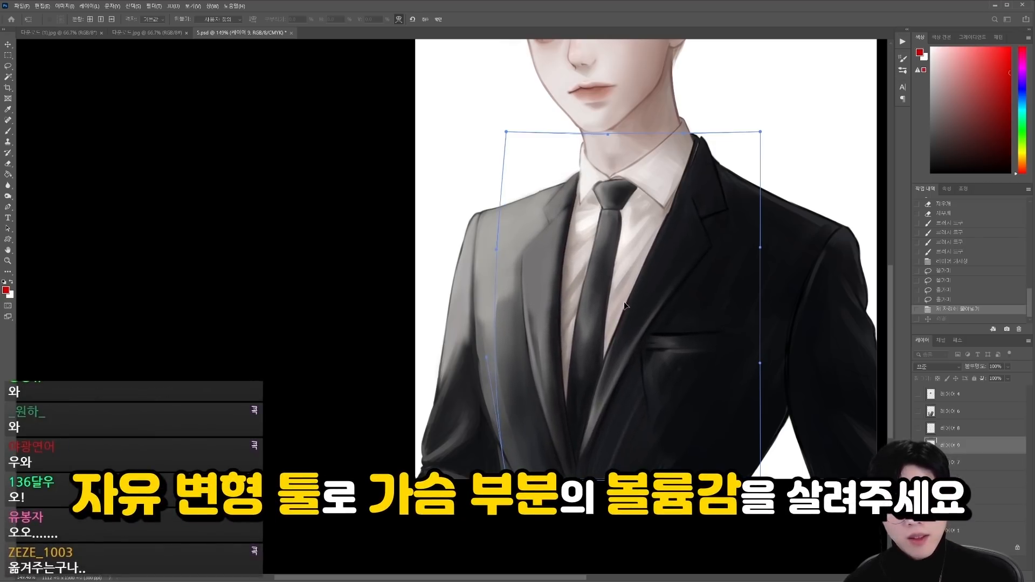
key(Return)
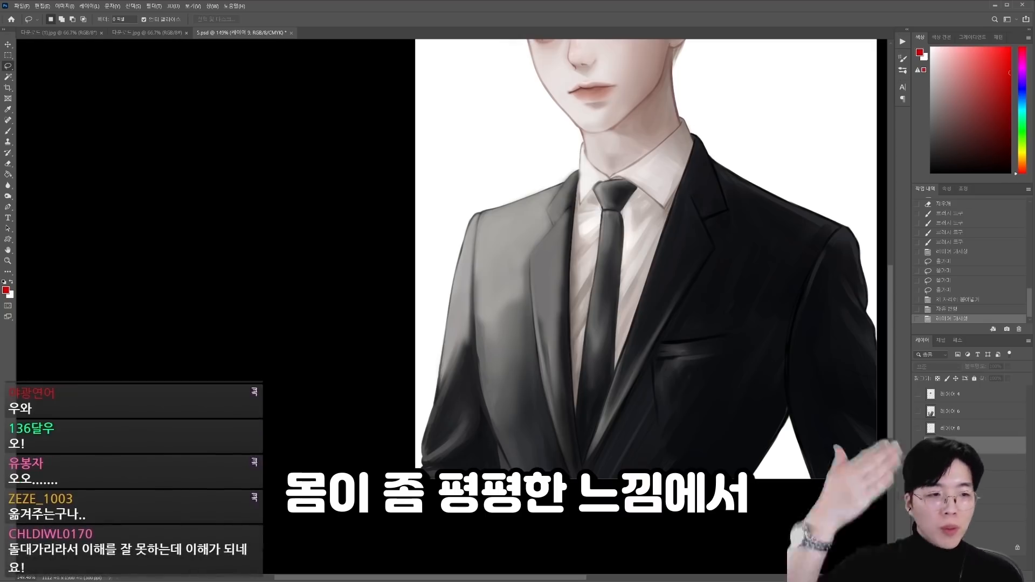
Step: Show the warped chest layer for comparison with the original, and make the underlying body layer active
click(918, 445)
drag(615, 345, 547, 349)
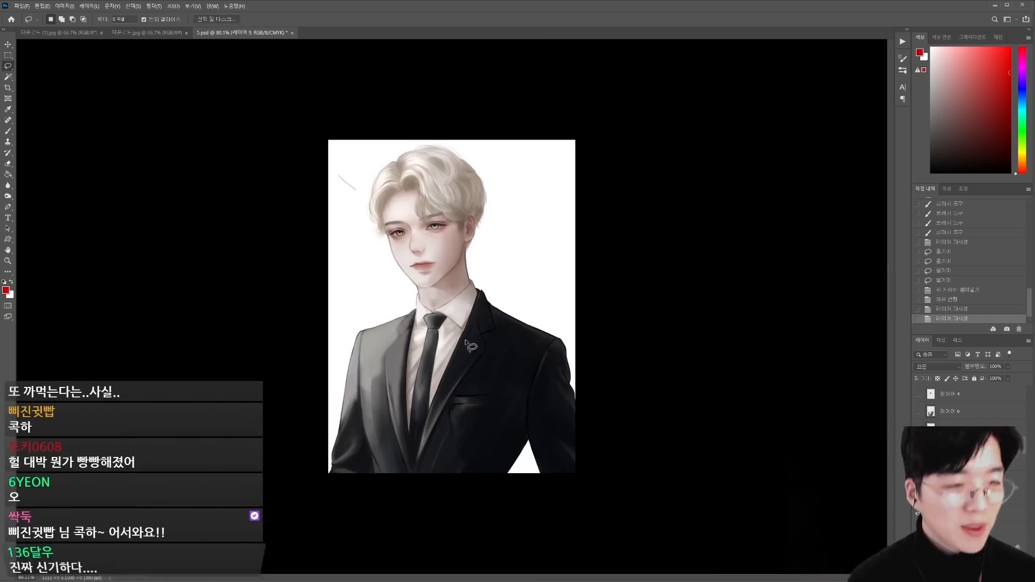
drag(472, 346, 539, 262)
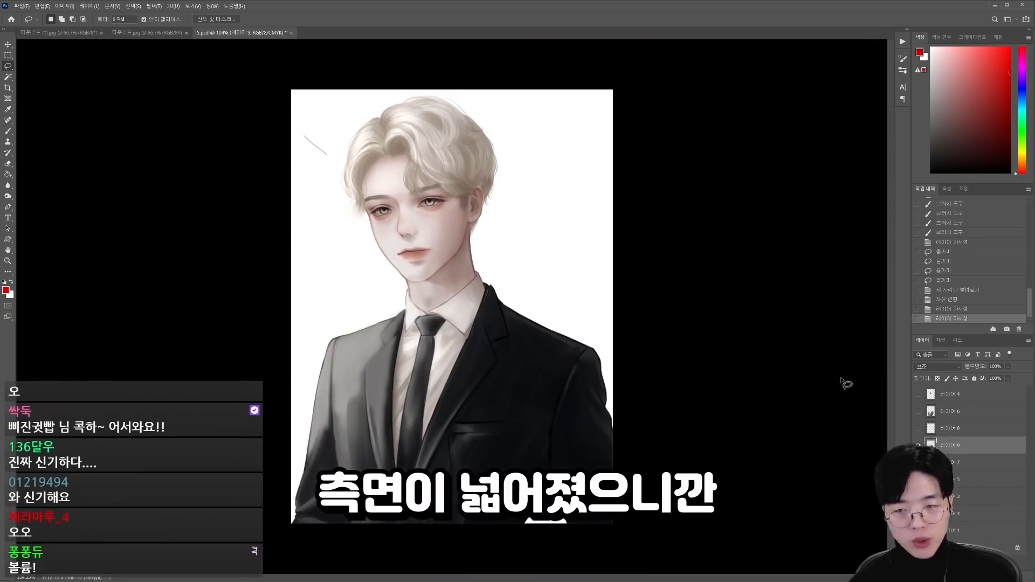
click(970, 462)
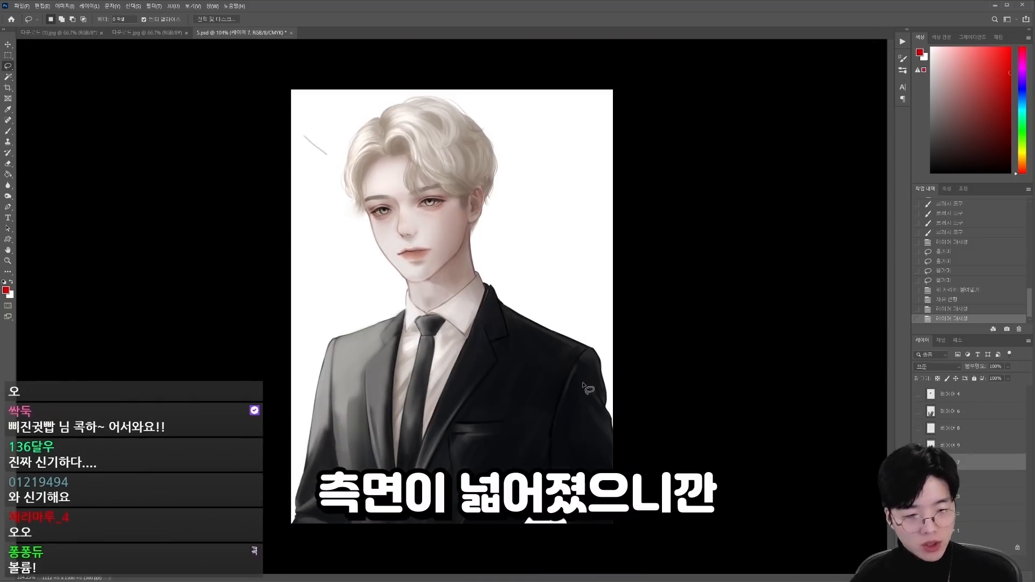
key(k)
mouse_move(321, 328)
mouse_down()
mouse_move(312, 351)
mouse_move(359, 353)
mouse_move(348, 569)
mouse_move(281, 342)
mouse_up()
key(l)
key(ctrl+z)
Step: Clear the selection and widen the canvas slightly beyond the light-facing sleeve with the Crop tool
key(c)
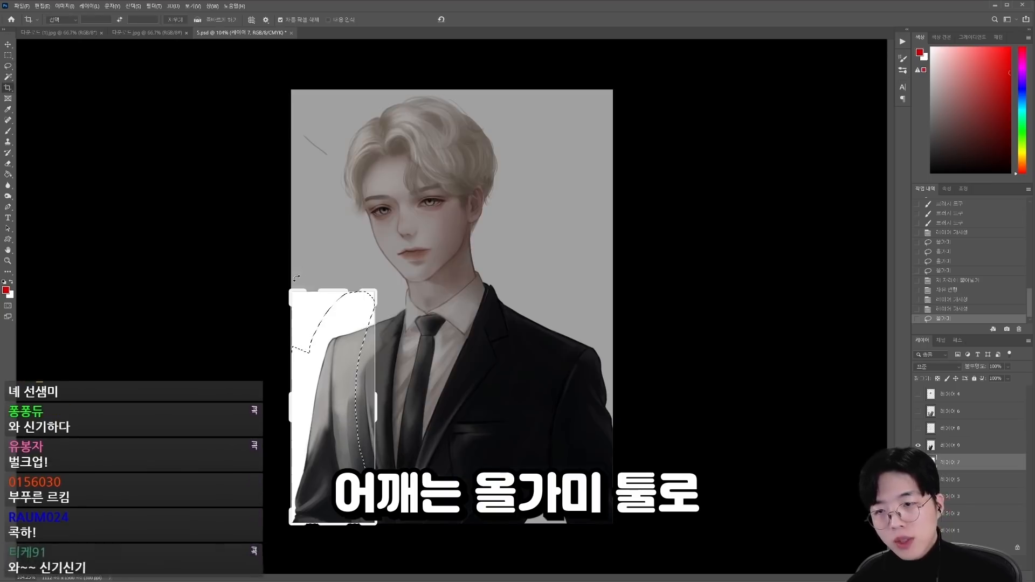
key(Escape)
key(ctrl+d)
drag(299, 305, 288, 304)
key(Return)
Step: Lasso the light-facing shoulder and sleeve, copy them to a new layer, and nudge the copy outward
key(l)
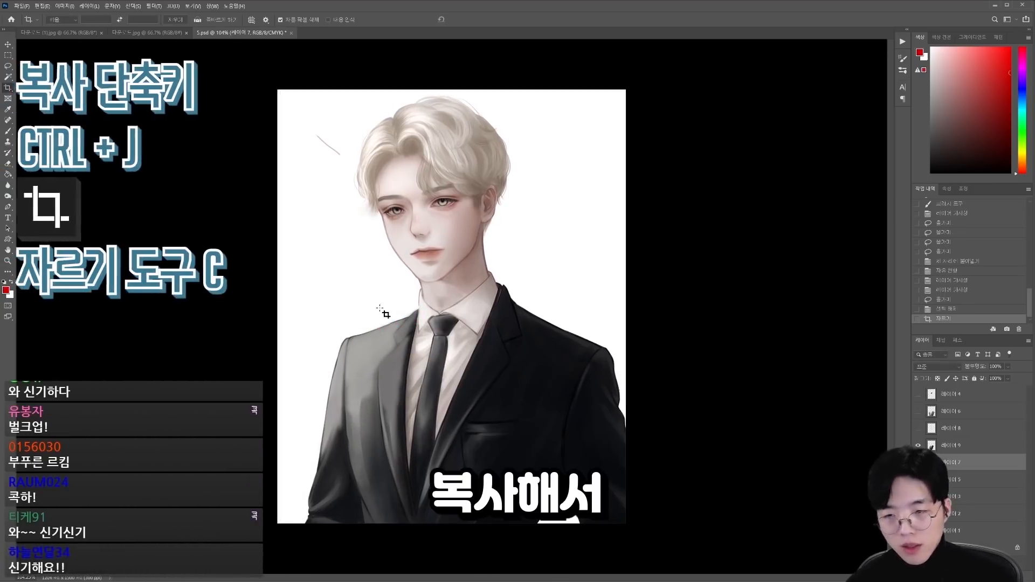
mouse_move(388, 300)
mouse_down()
mouse_move(380, 526)
mouse_move(296, 278)
mouse_up()
key(ctrl+j)
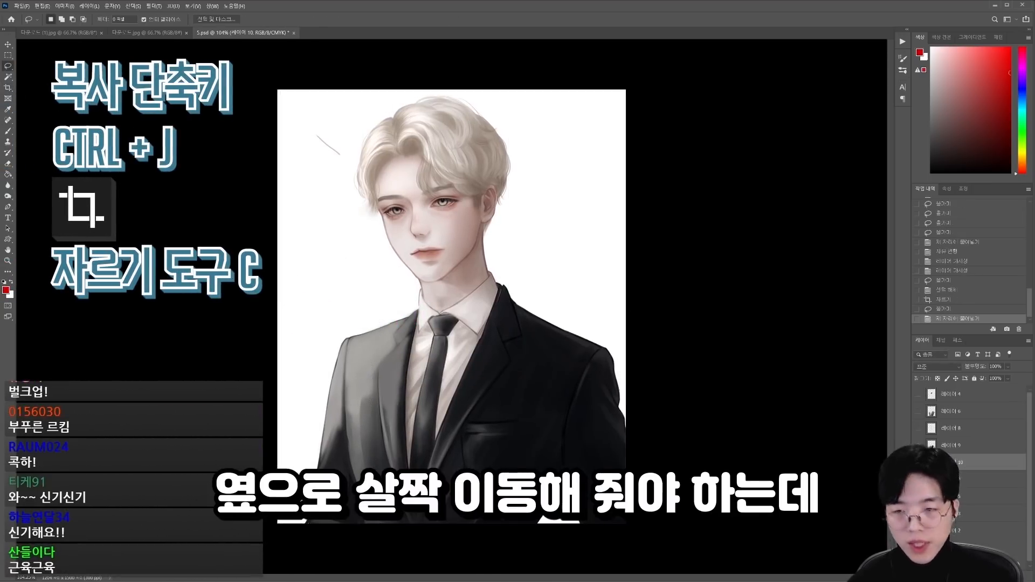
key(ctrl+Left)
key(ctrl+Left)
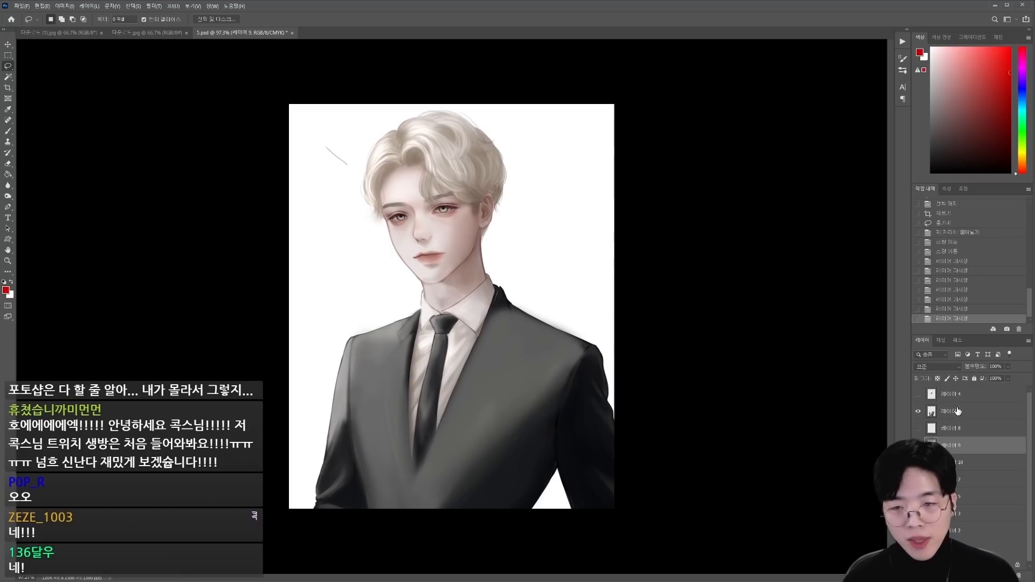
Step: On the grey jacket layer, paint sampled tones over the dark-side sleeve and refine the edge below the armpit
alt+click(512, 380)
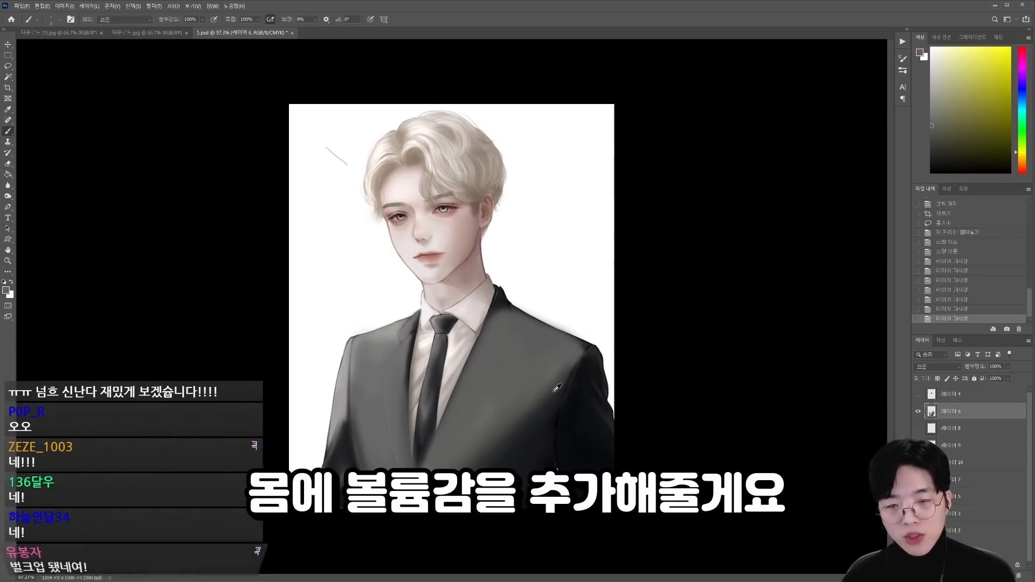
alt+click(542, 397)
alt+click(539, 380)
mouse_move(582, 363)
mouse_down()
mouse_move(562, 423)
mouse_move(599, 397)
mouse_move(575, 426)
mouse_up()
alt+click(597, 413)
alt+click(585, 372)
drag(593, 386, 602, 423)
alt+click(596, 445)
key(bracketleft)
drag(556, 470, 568, 502)
Step: Shade the light-facing sleeve from shoulder to cuff with sampled tones and a larger brush
alt+click(353, 474)
key(bracketright)
key(bracketright)
drag(341, 489, 362, 501)
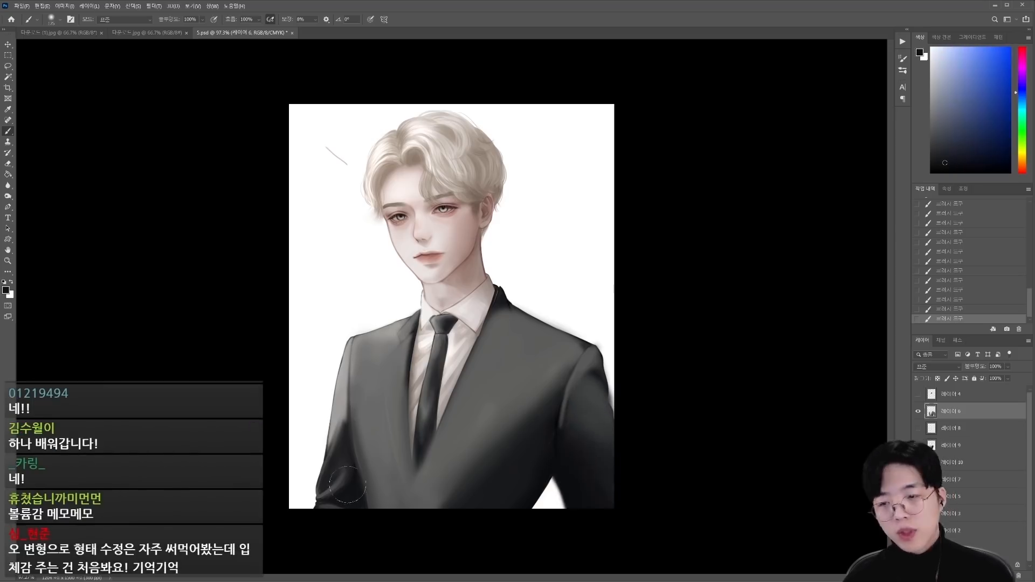
alt+click(345, 399)
drag(346, 347, 321, 486)
alt+click(343, 415)
Step: Paint sampled grey along the dark-side shoulder's upper edge and beside the collar
scroll(451, 306, down, 1)
alt+click(545, 362)
drag(570, 341, 584, 346)
drag(493, 298, 503, 311)
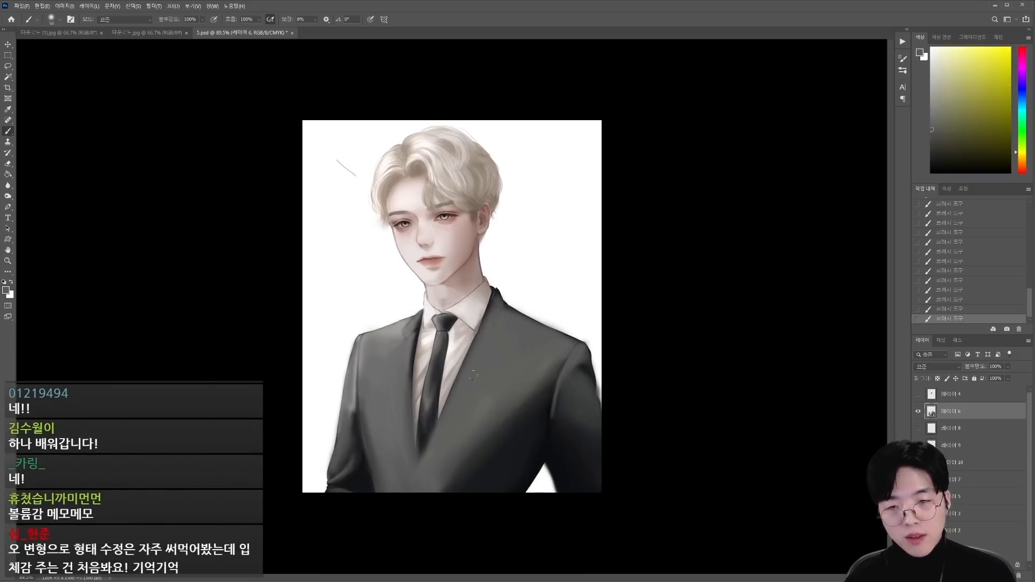
Step: Smooth the jacket's chest with broad diagonal grey strokes using a larger brush
scroll(452, 306, down, 1)
key(bracketright)
key(bracketright)
key(bracketright)
key(bracketright)
key(bracketright)
key(bracketright)
key(bracketright)
drag(528, 383, 482, 445)
drag(518, 401, 461, 458)
alt+click(395, 388)
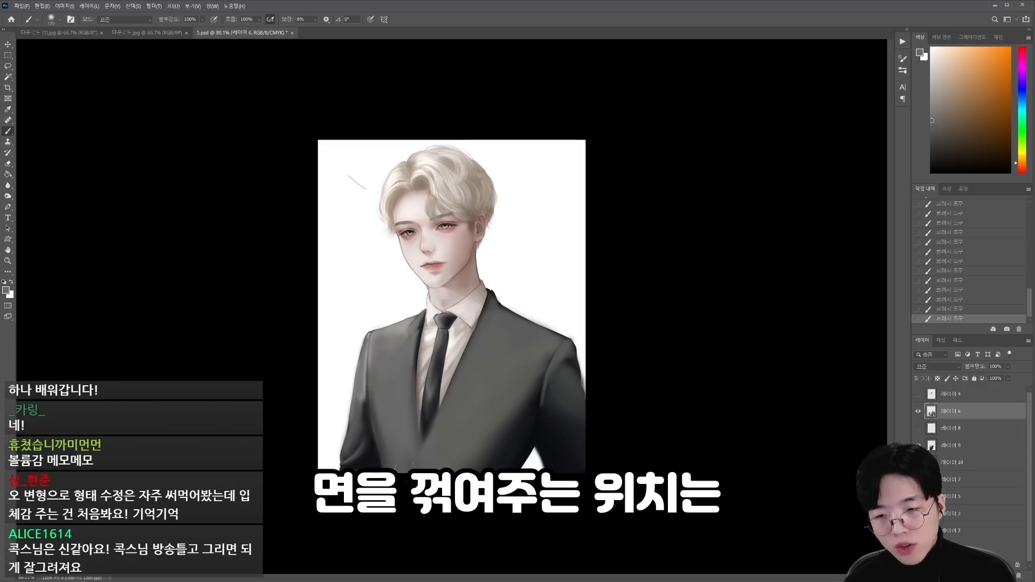
Step: Shade the torso diagonally from just above the dark-side armpit down to the waist with sampled tones and a larger brush
alt+click(539, 407)
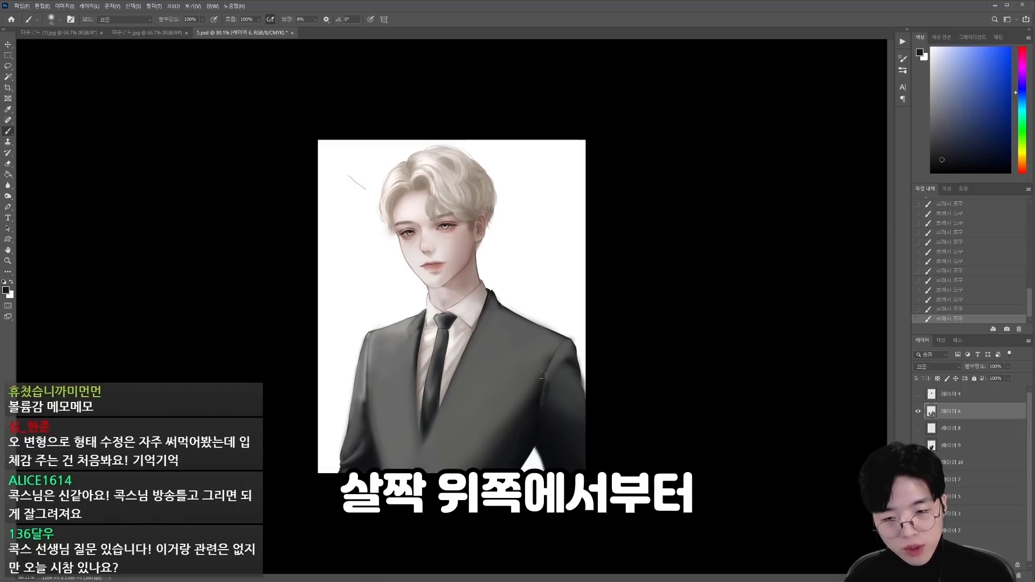
alt+click(504, 451)
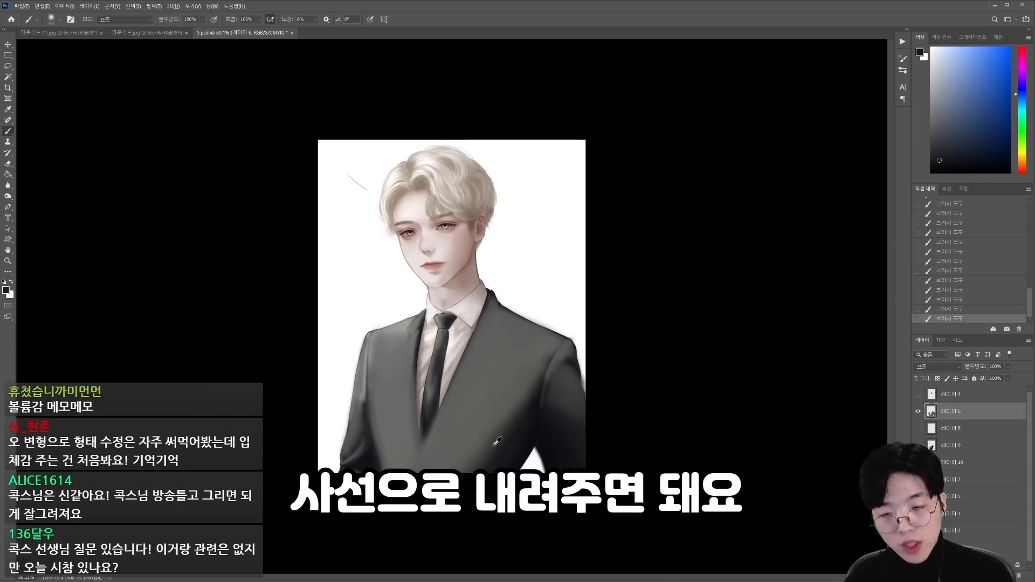
alt+click(494, 446)
alt+click(510, 454)
key(bracketright)
key(bracketright)
mouse_move(531, 459)
mouse_down()
mouse_move(491, 470)
mouse_move(491, 460)
mouse_up()
alt+click(506, 453)
key(bracketright)
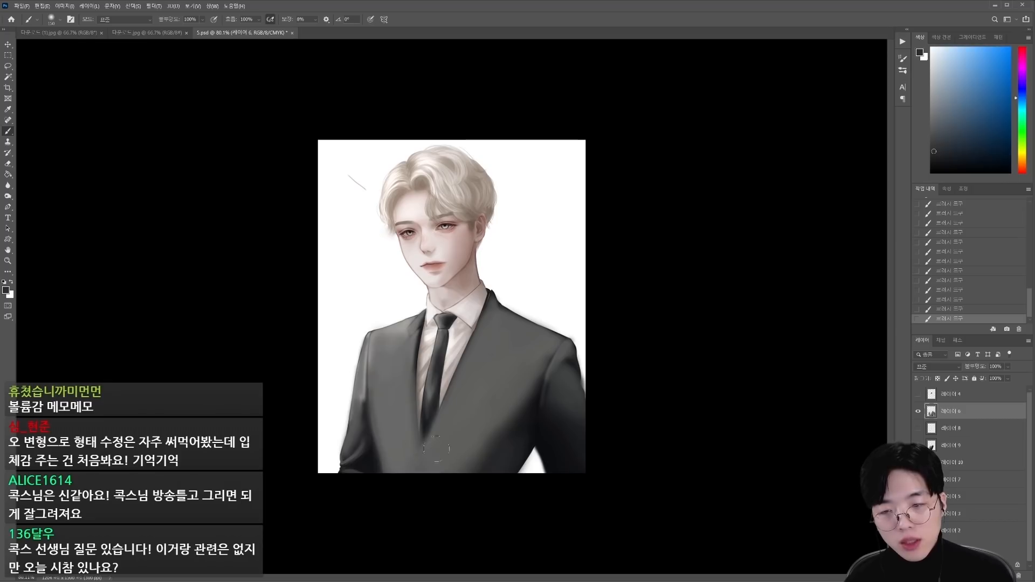
alt+click(403, 396)
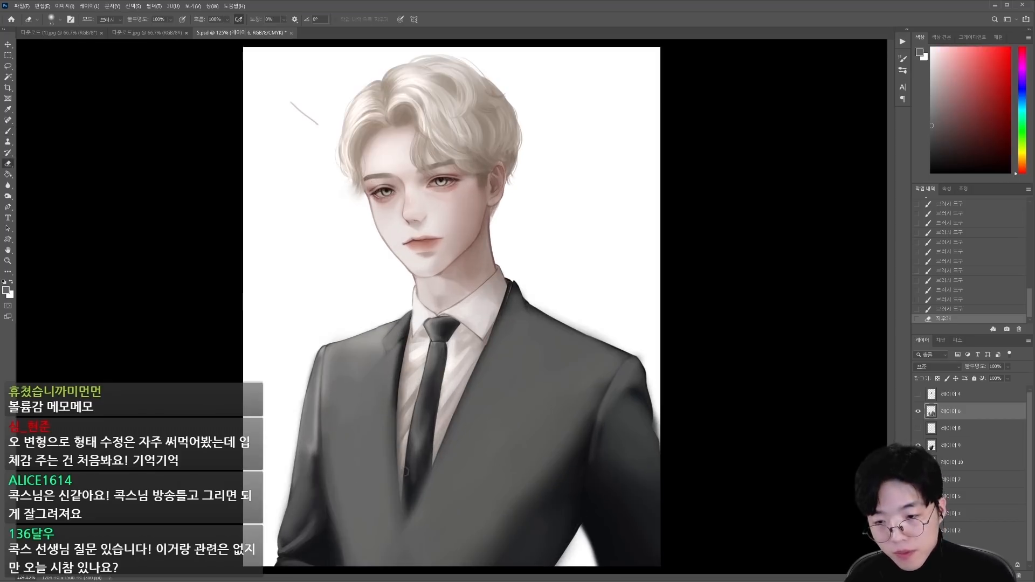
Step: Create a new layer for the lapels and choose the Hard Round 175 1 brush preset
key(ctrl+shift+alt+n)
drag(412, 375, 444, 375)
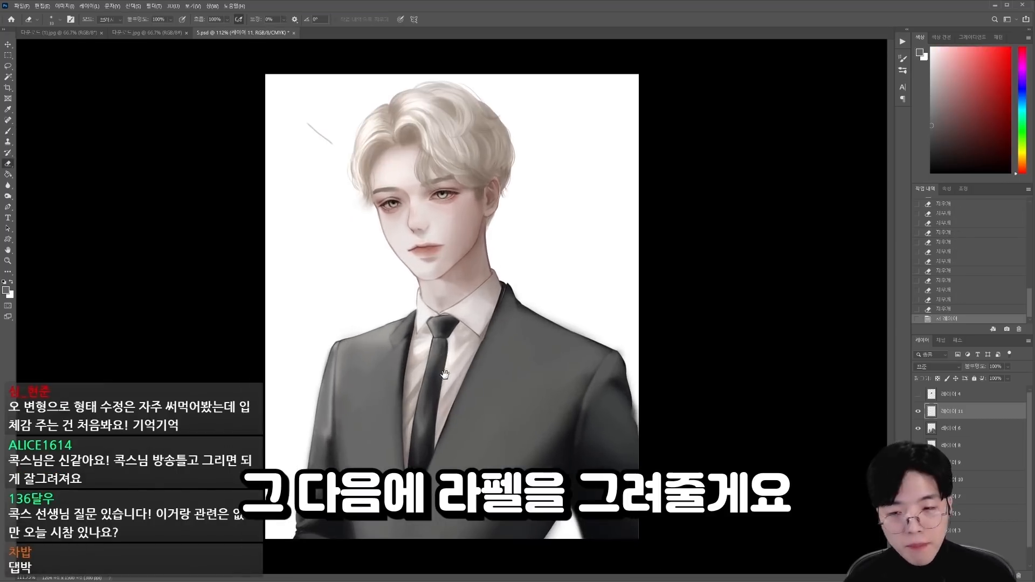
key(b)
right_click(486, 353)
click(768, 232)
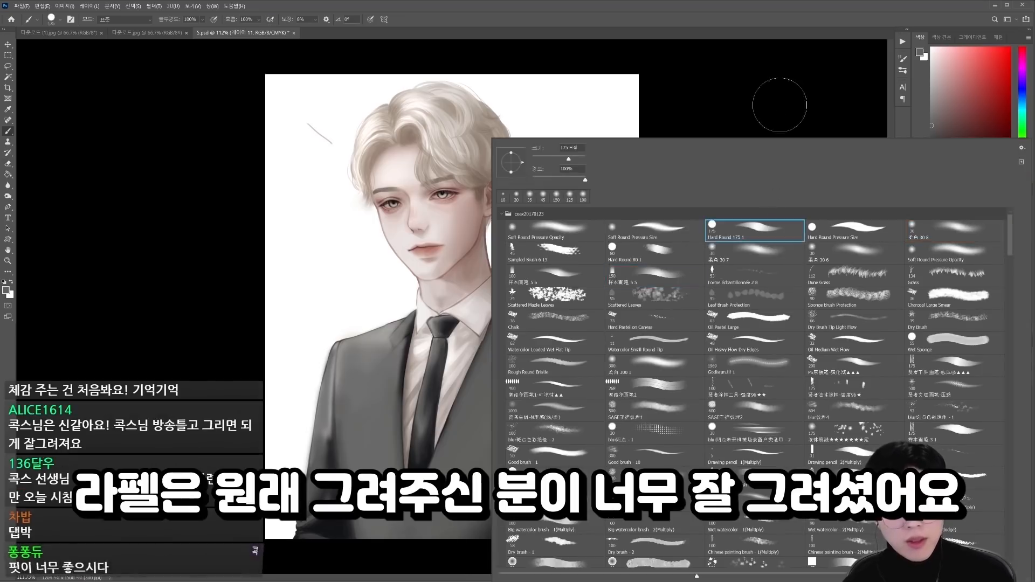
Step: Compare the jacket repaint with the original artwork by hiding and restoring the retouch layers
click(792, 113)
drag(918, 428, 917, 411)
key(bracketleft)
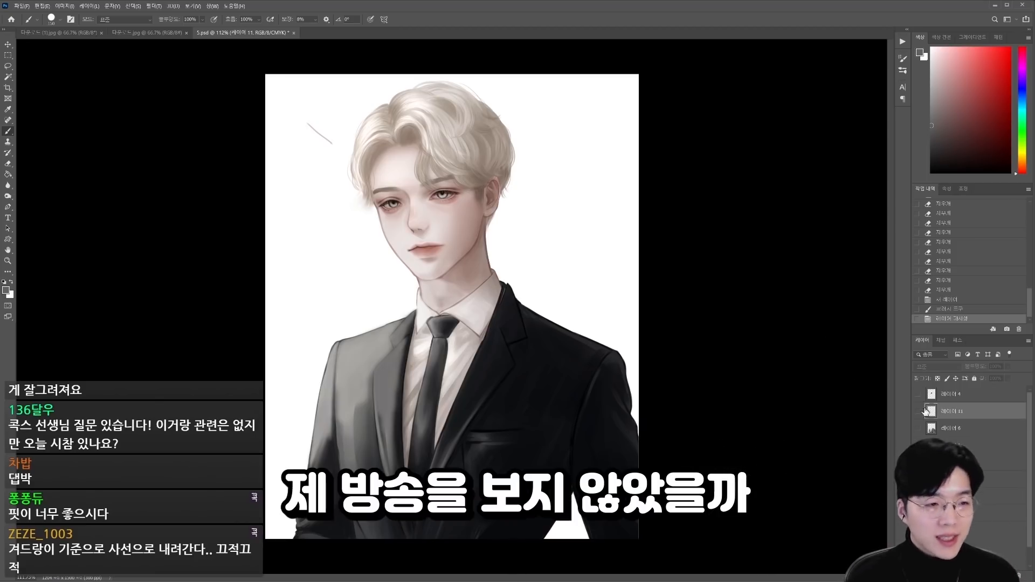
drag(918, 414, 918, 430)
Step: Soften the shading along the light-side upper sleeve and armpit with short grey strokes
drag(437, 405, 474, 403)
drag(473, 404, 611, 291)
scroll(611, 291, down, 1)
alt+click(445, 338)
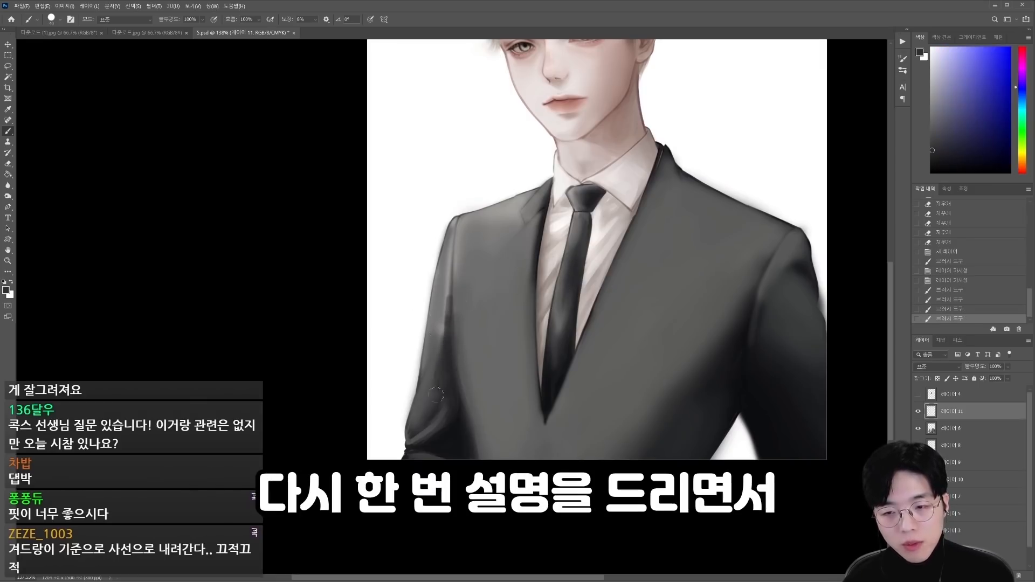
alt+click(441, 321)
drag(449, 303, 437, 379)
alt+click(450, 331)
alt+click(441, 345)
drag(443, 336, 438, 372)
Step: Draw thin dark outlines for both lapels, running from the collar out to the tip and down to the front closure
mouse_move(539, 192)
mouse_down()
mouse_move(494, 248)
mouse_move(498, 311)
mouse_move(537, 408)
mouse_move(533, 459)
mouse_up()
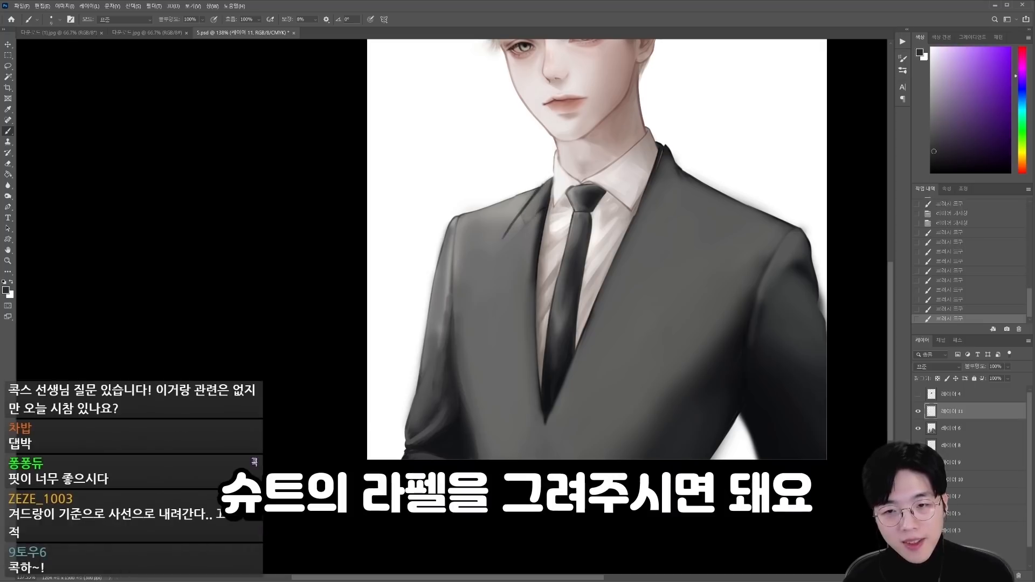
key(ctrl+z)
key(ctrl+z)
drag(674, 160, 683, 201)
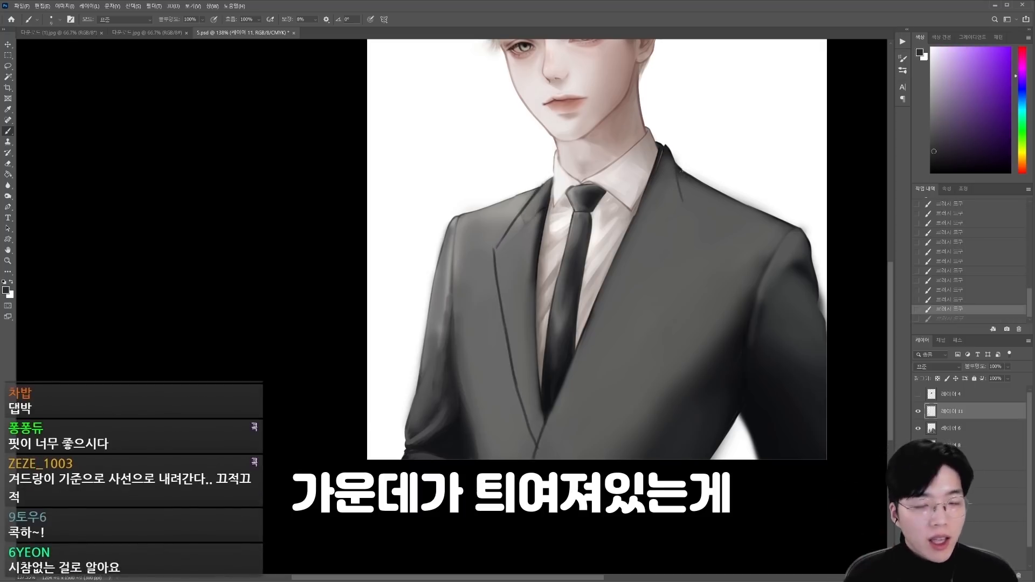
drag(675, 160, 677, 174)
drag(690, 228, 696, 249)
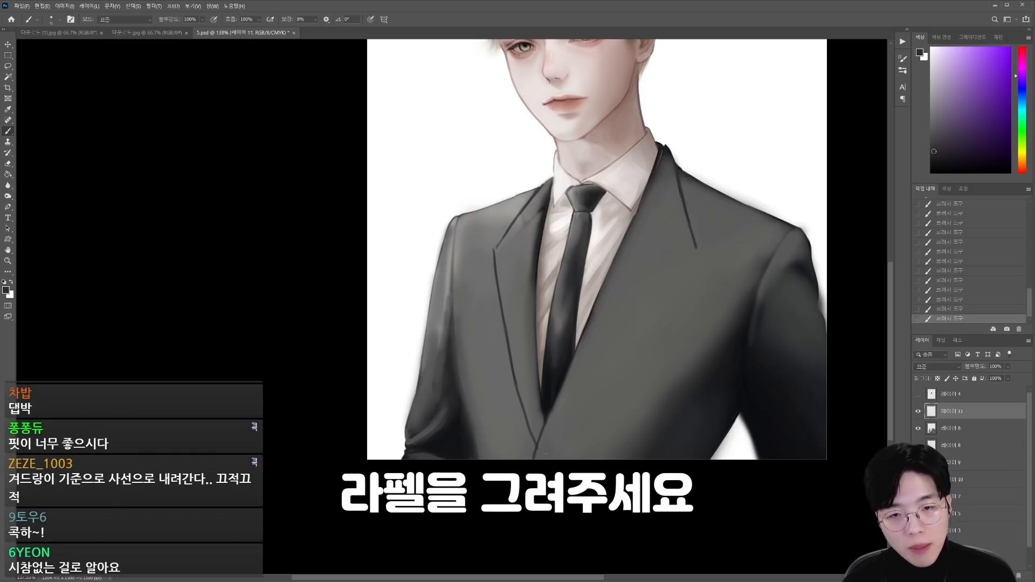
drag(674, 299, 612, 377)
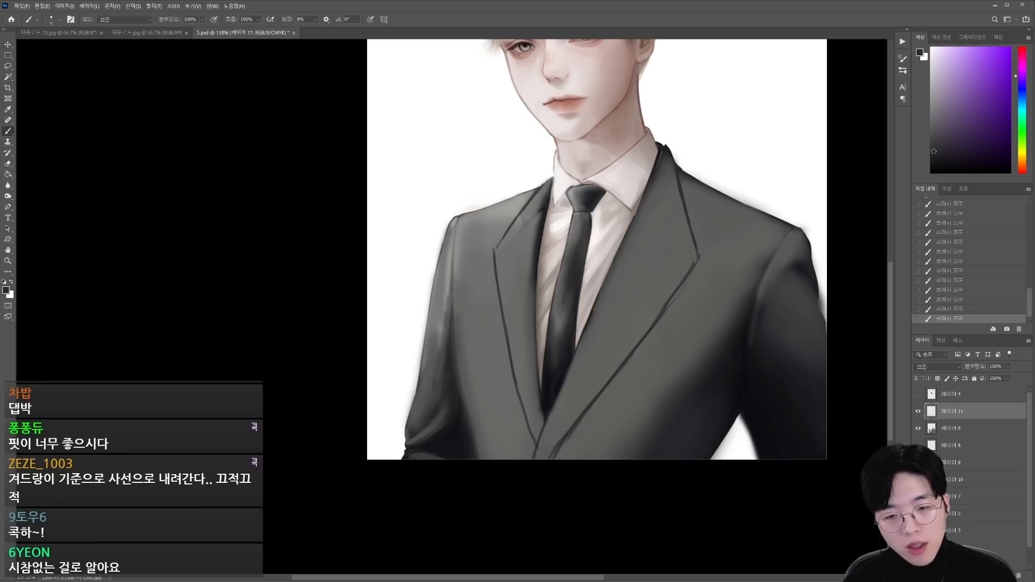
Step: Clean up the lower edge of the dark-side lapel outline by alternately erasing and redrawing it down to the closure
key(e)
drag(590, 408, 555, 457)
drag(614, 377, 555, 458)
key(b)
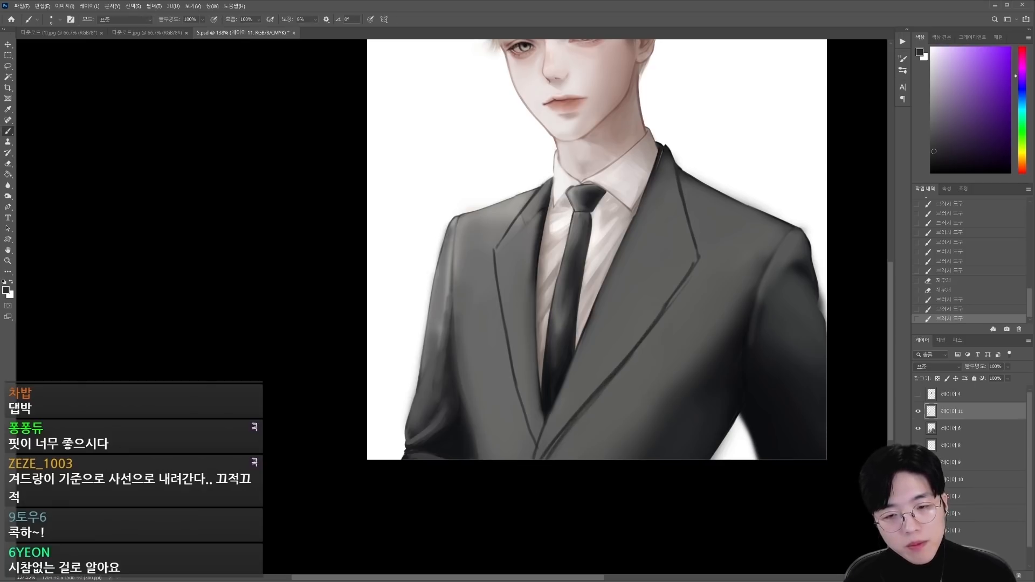
key(e)
mouse_move(541, 454)
mouse_down()
mouse_move(552, 441)
mouse_move(545, 461)
mouse_up()
mouse_move(632, 358)
mouse_down()
mouse_move(563, 430)
mouse_move(576, 418)
mouse_up()
key(b)
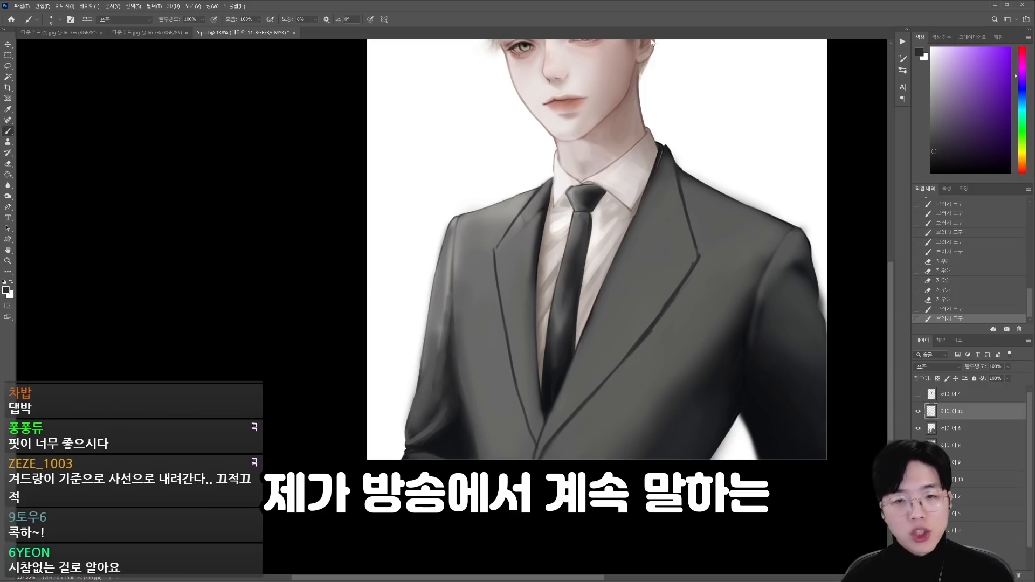
Step: Refine the light-side lapel's outer line and the lower dark-side lapel line while judging the whole figure, alternating brush and eraser
drag(682, 272, 416, 322)
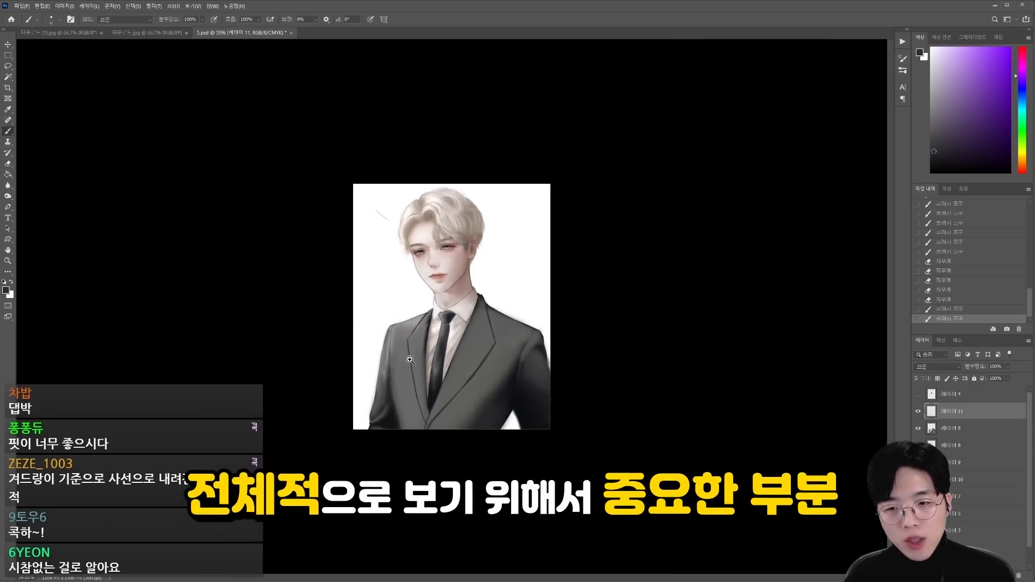
mouse_move(410, 359)
mouse_down()
mouse_move(533, 364)
mouse_move(449, 467)
mouse_up()
key(e)
key(b)
key(e)
drag(488, 426, 455, 463)
drag(376, 368, 398, 469)
key(b)
drag(381, 421, 392, 468)
key(e)
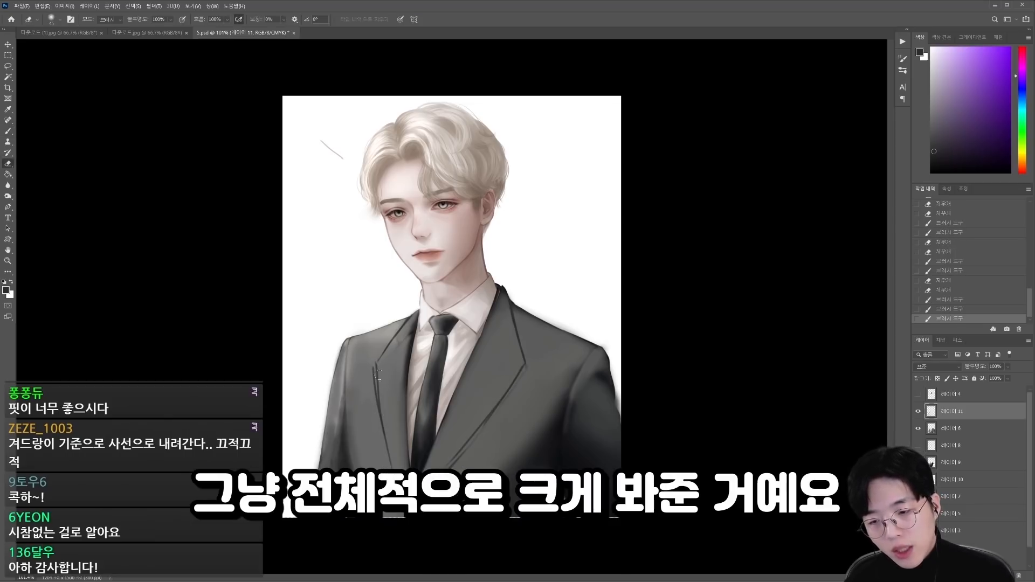
key(b)
drag(377, 366, 388, 459)
key(e)
drag(474, 437, 453, 462)
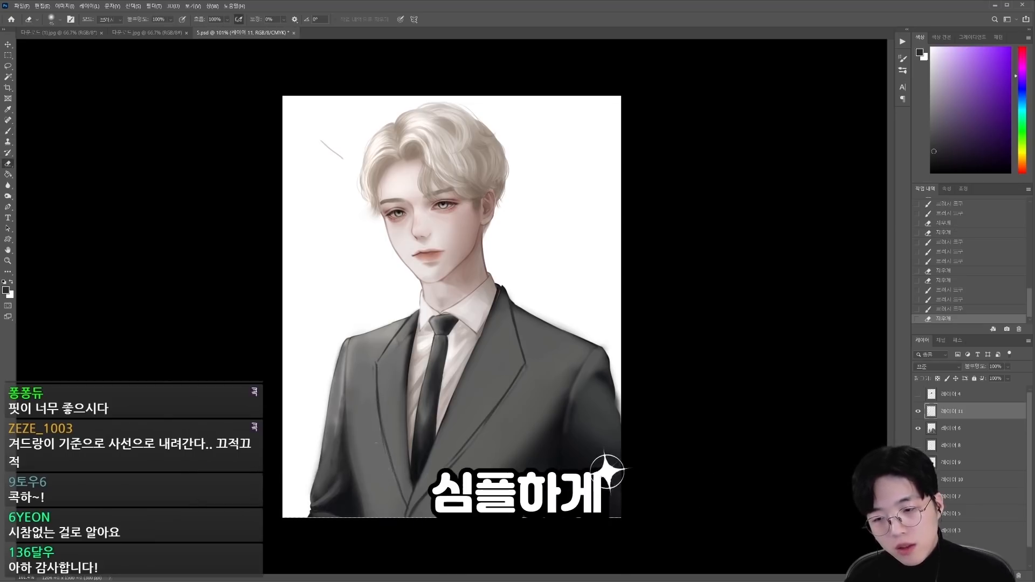
Step: Check the lapel tips against a straight red guide line joining the shoulder points, and delete the guide
scroll(452, 304, up, 2)
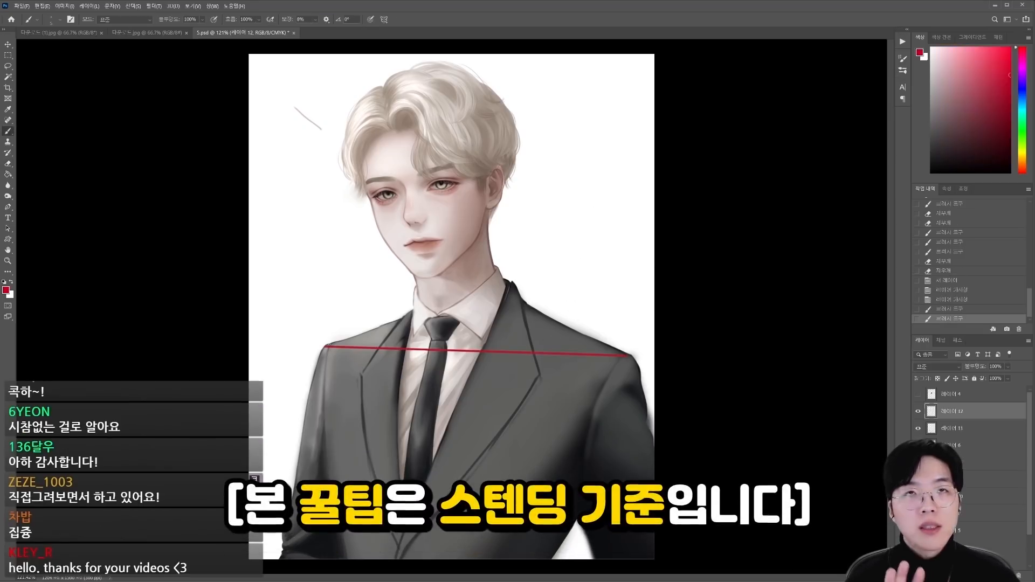
key(ctrl+z)
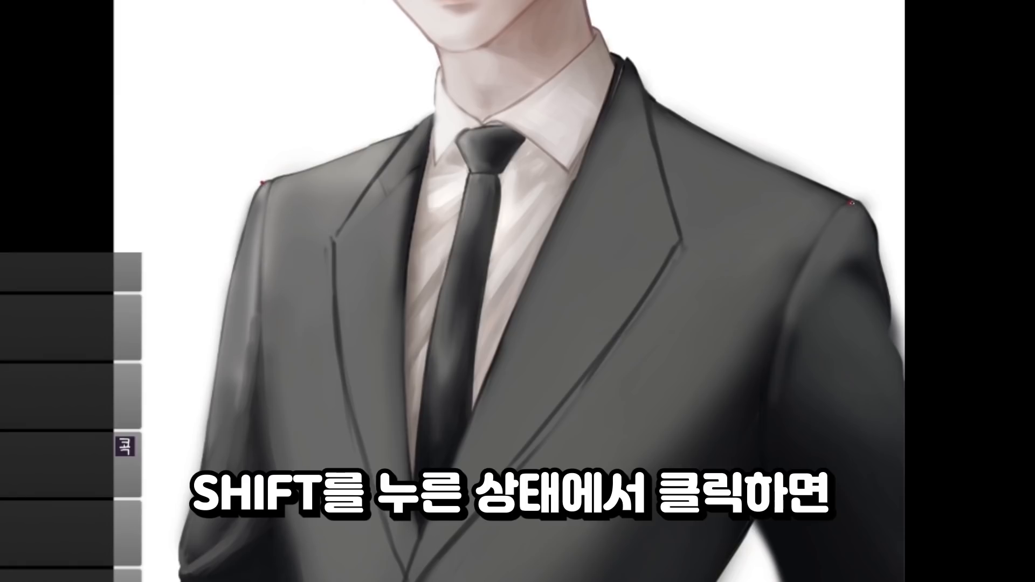
shift+click(851, 203)
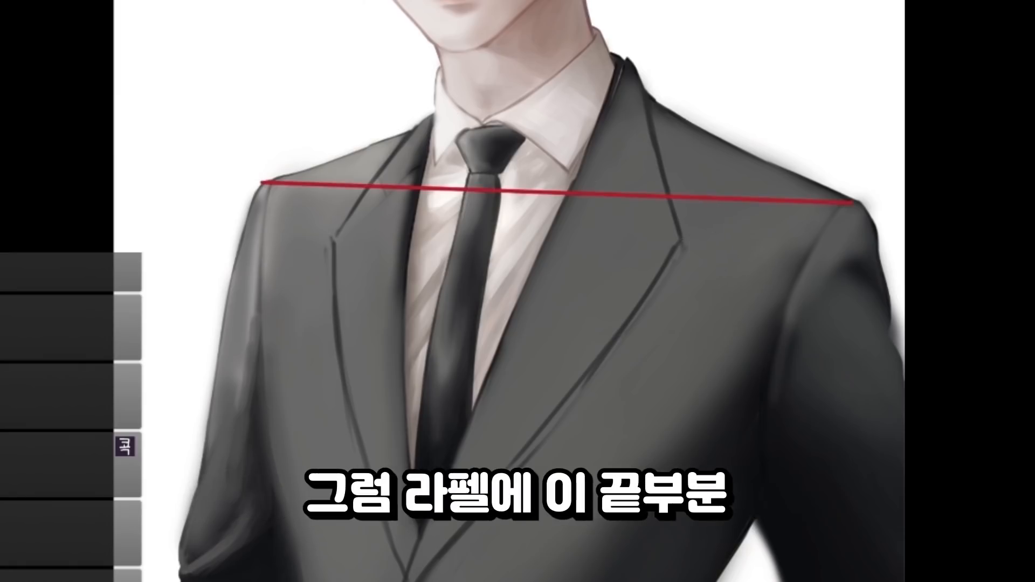
shift+click(335, 240)
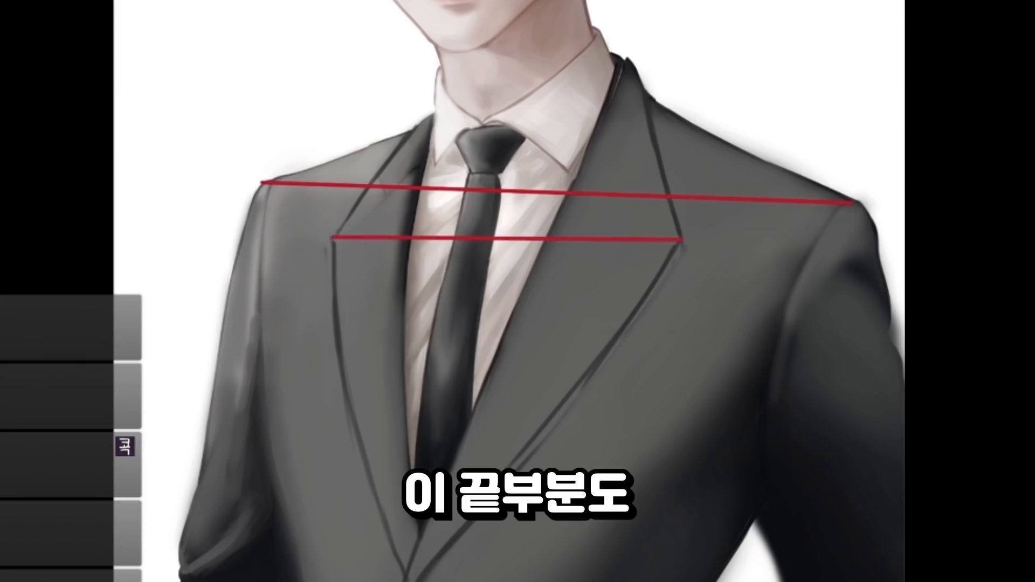
key(ctrl+z)
drag(739, 208, 702, 240)
scroll(324, 229, up, 3)
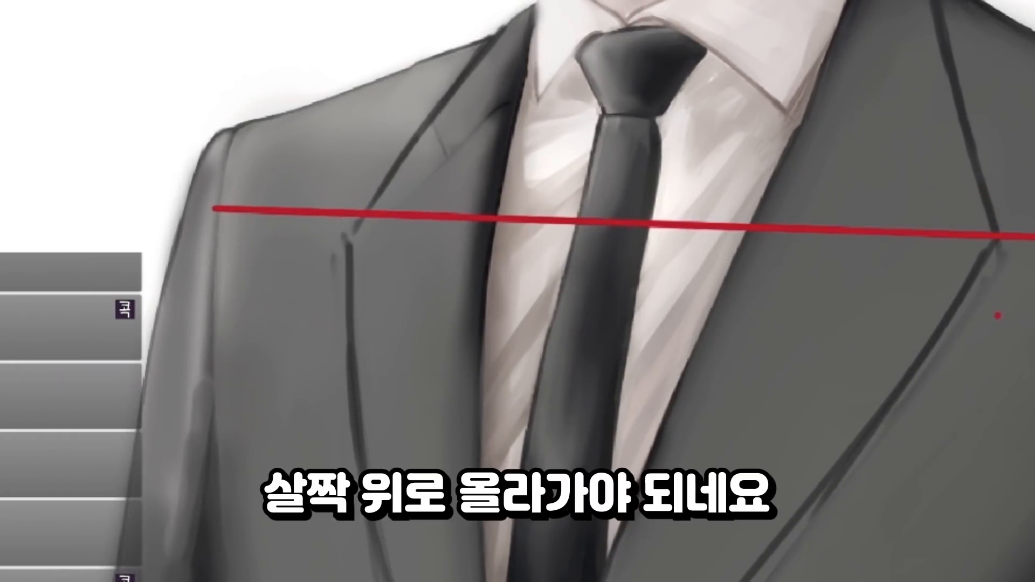
key(Delete)
Step: Redraw the light-side lapel tip slightly higher so that the lapels follow the shoulder slope
click(410, 139)
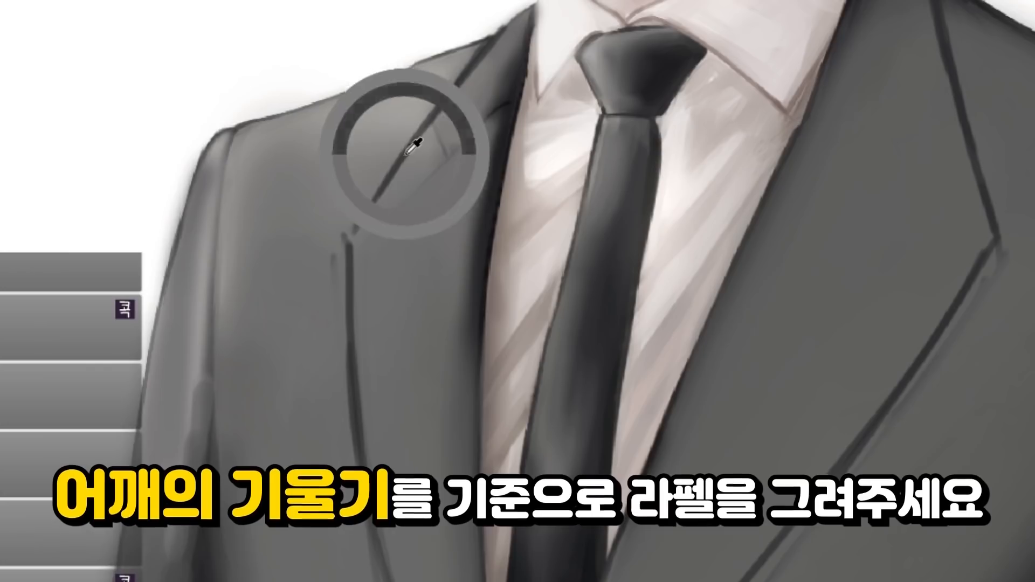
drag(348, 249, 349, 218)
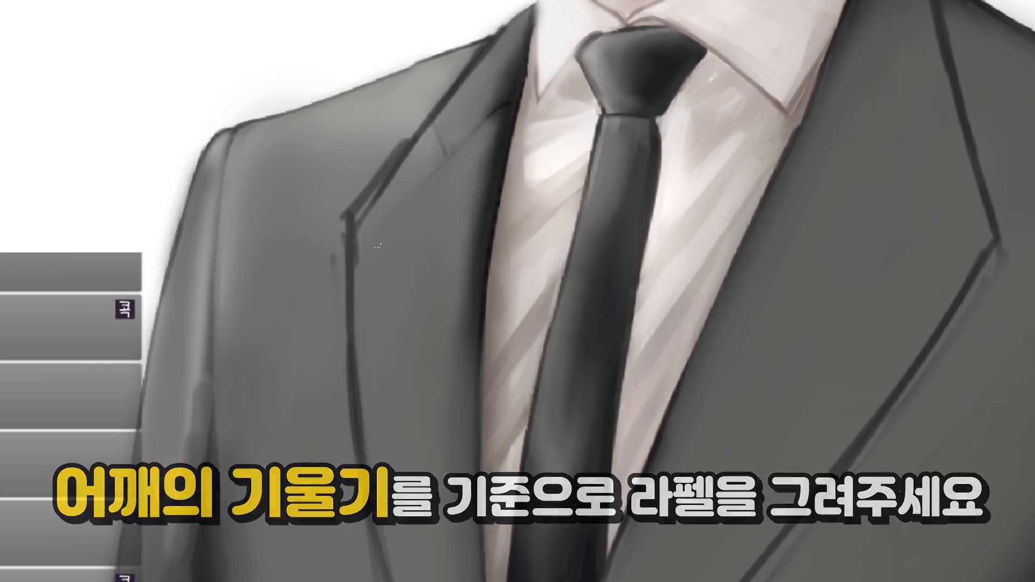
scroll(418, 177, down, 5)
click(372, 145)
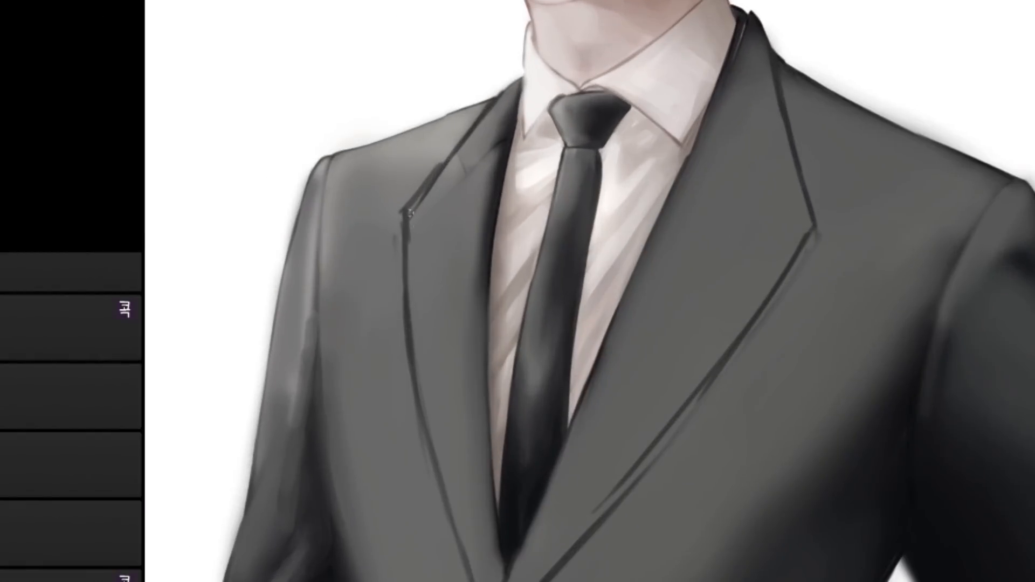
scroll(482, 126, down, 3)
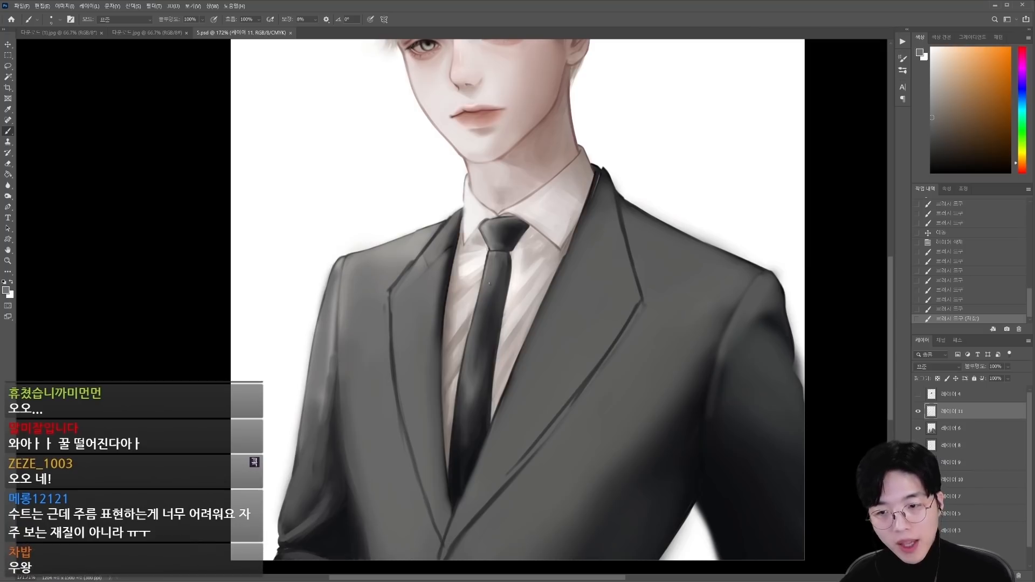
Step: Give the light-side lapel volume with sampled greys and a larger brush, darkening the fold beside the shirt collar
key(bracketright)
key(bracketright)
key(bracketright)
key(bracketright)
key(bracketright)
key(bracketright)
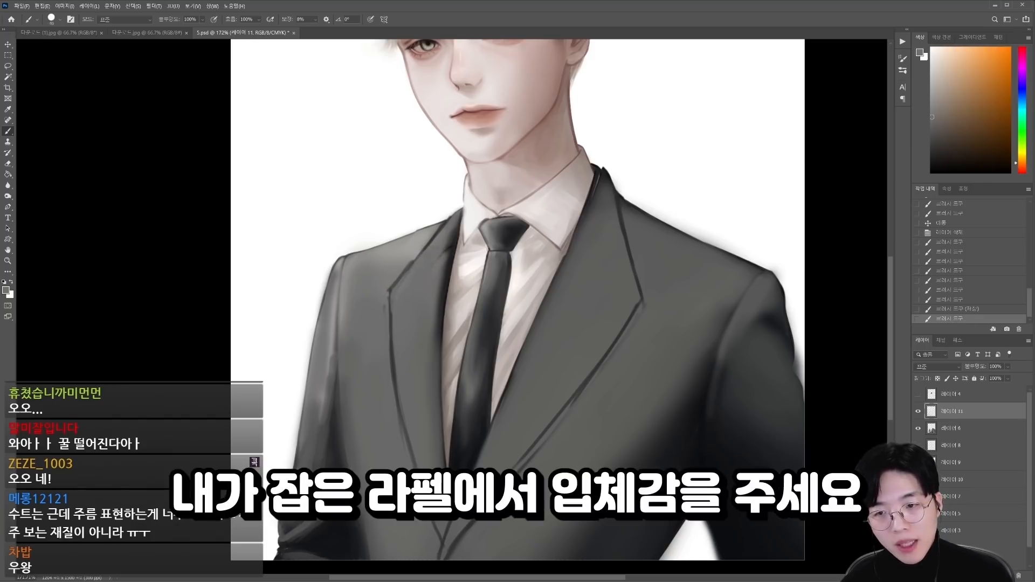
click(420, 265)
drag(441, 235, 434, 252)
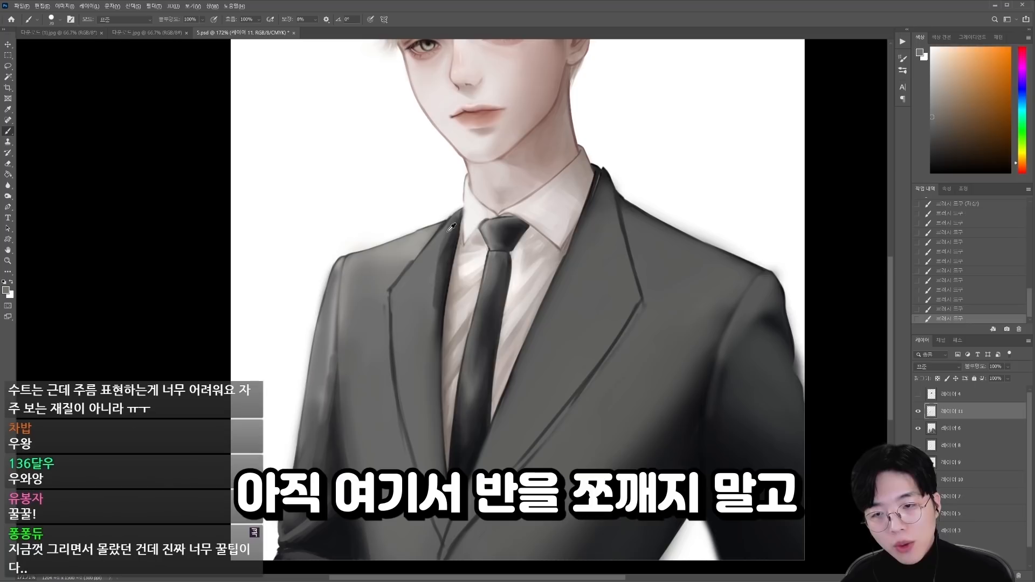
alt+click(451, 228)
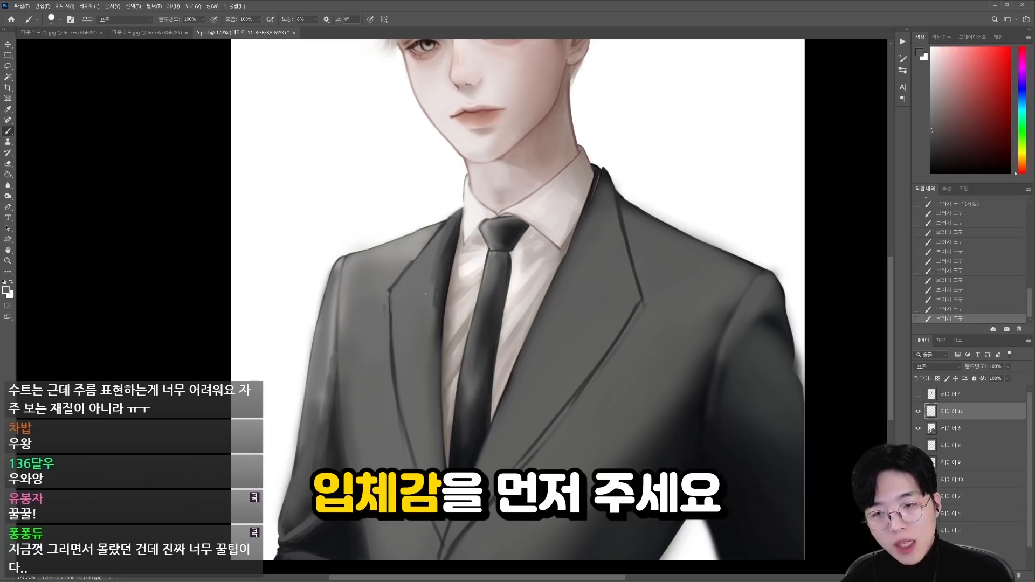
alt+click(438, 256)
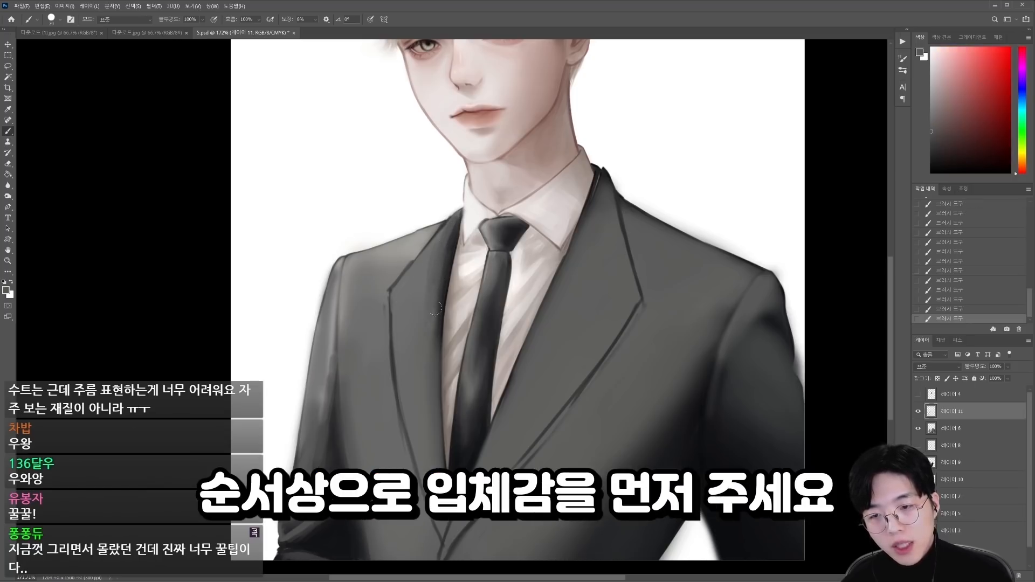
alt+click(422, 277)
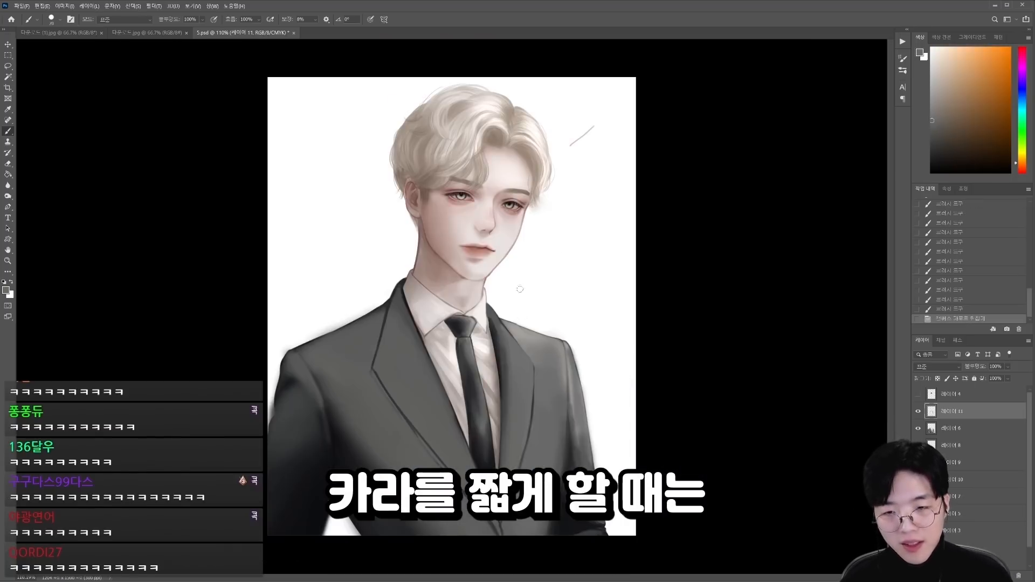
Step: Compare the mirrored portrait with the lapel and jacket layers hidden and shown, ending with the lapel layer active
ctrl+click(534, 388)
click(918, 428)
click(918, 428)
click(918, 411)
click(918, 411)
click(935, 412)
click(918, 411)
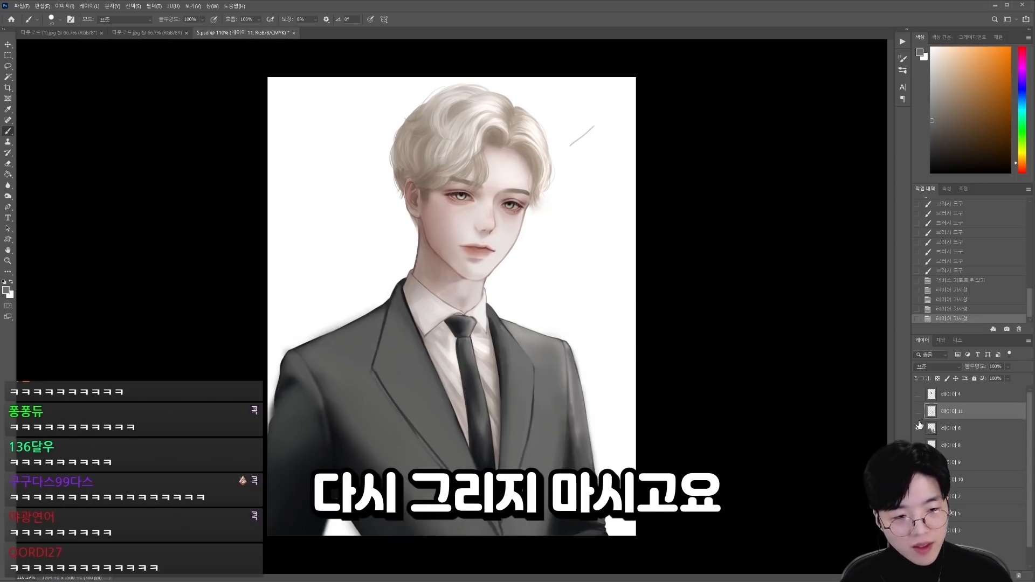
click(918, 428)
click(918, 428)
click(939, 430)
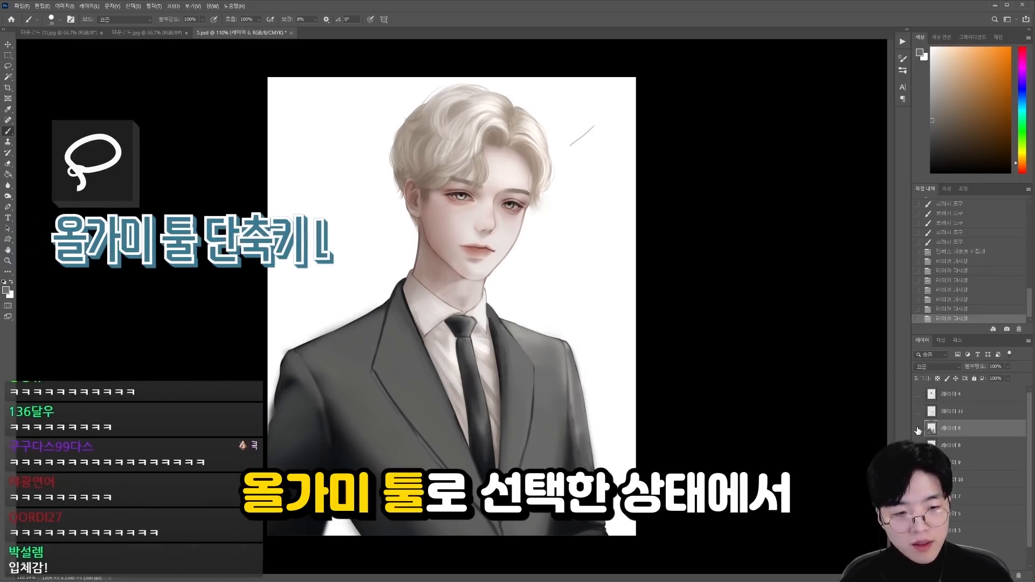
click(918, 428)
click(918, 428)
click(918, 429)
click(918, 429)
click(918, 411)
click(938, 411)
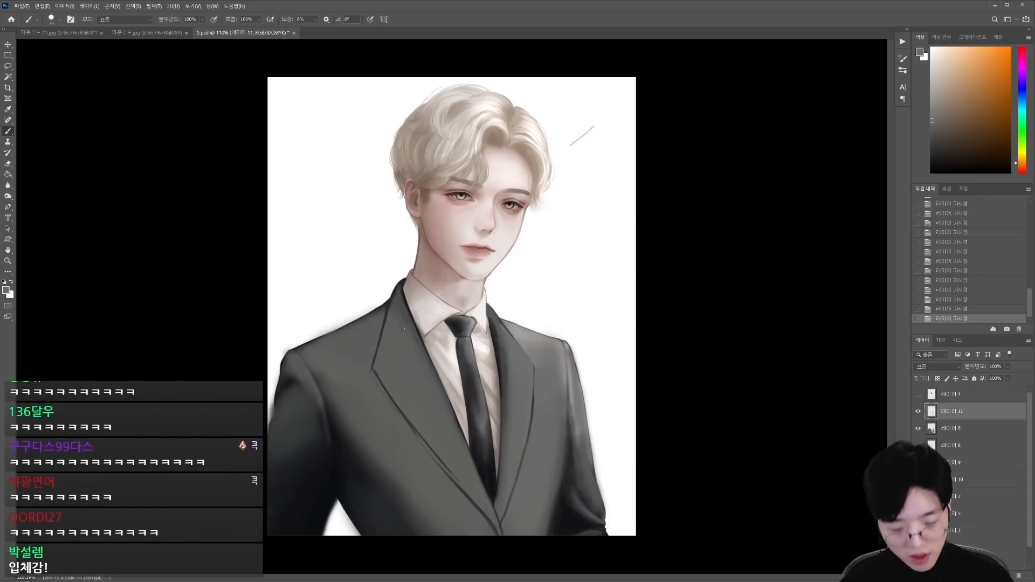
Step: Lasso the dark-side lapel outline, narrow it to about 89% width with a slight rotation matching the shoulder slope, and deselect
key(l)
mouse_move(369, 298)
mouse_down()
mouse_move(400, 277)
mouse_move(465, 470)
mouse_move(393, 458)
mouse_move(353, 312)
mouse_up()
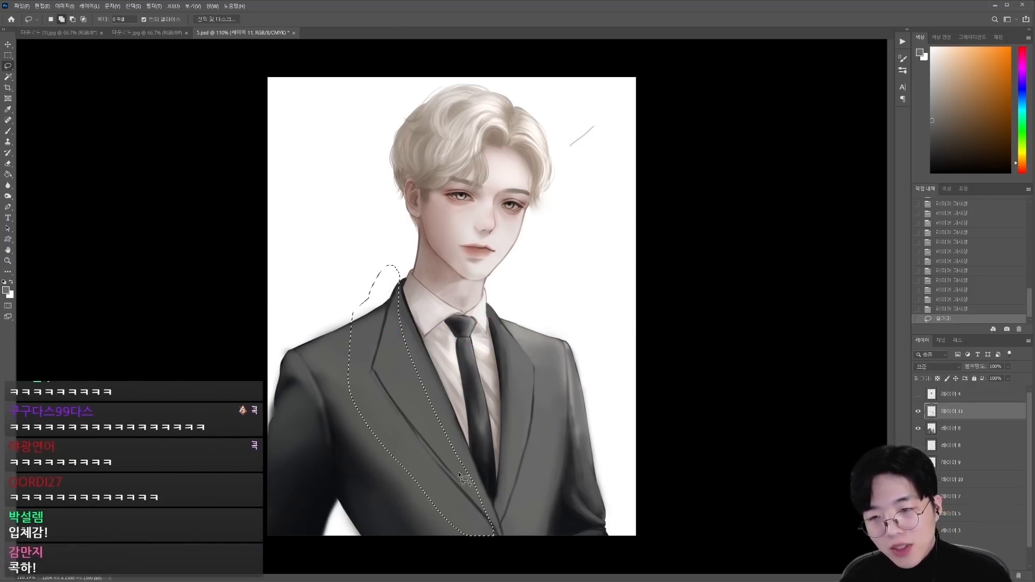
drag(493, 565, 399, 482)
key(ctrl+t)
drag(349, 400, 361, 394)
drag(430, 262, 423, 265)
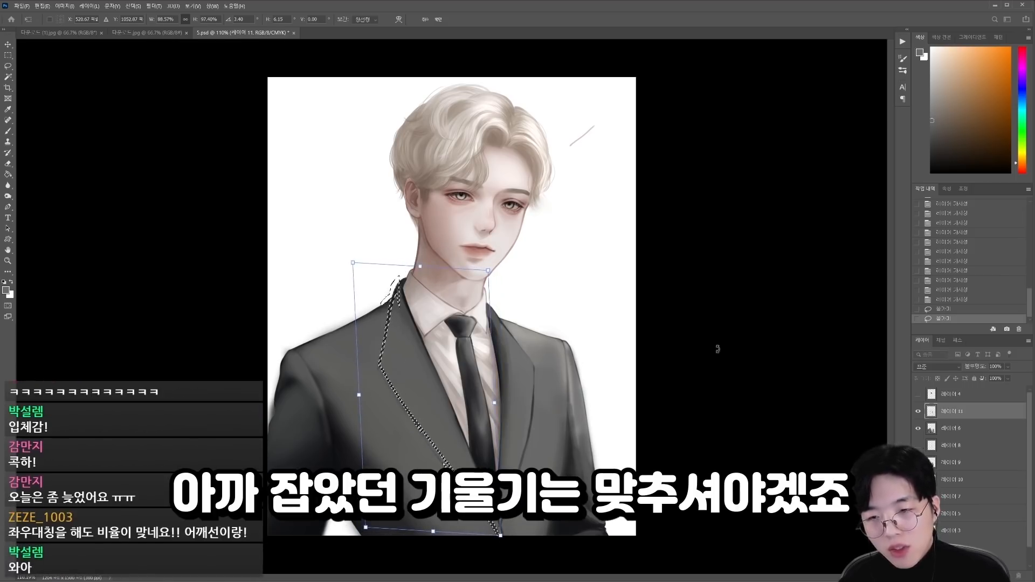
key(Return)
key(ctrl+d)
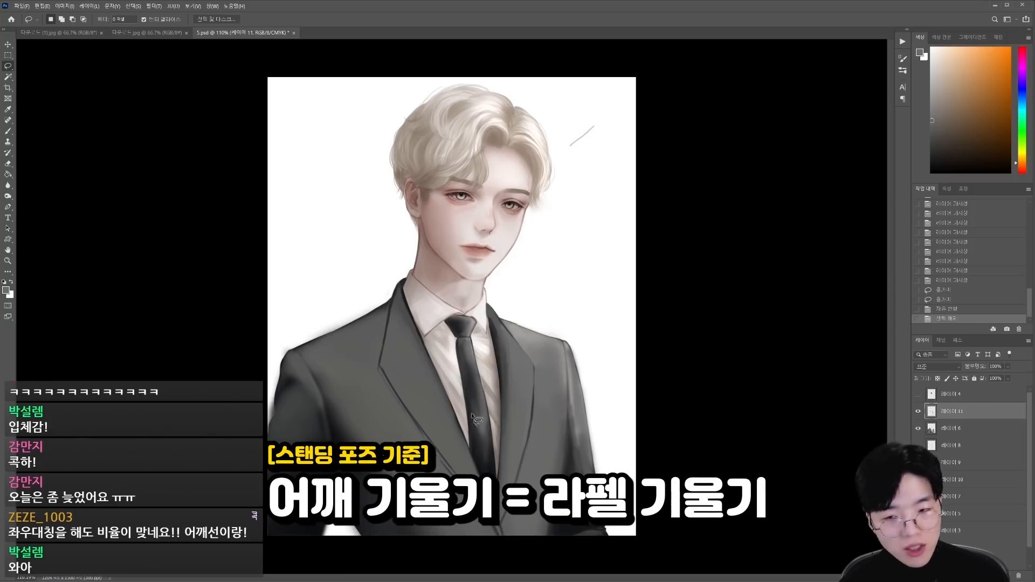
Step: Flip the canvas back horizontally and paint sampled grey over the dark-side lapel's upper part beside the collar
scroll(454, 396, down, 2)
drag(493, 398, 533, 394)
key(ctrl+shift+h)
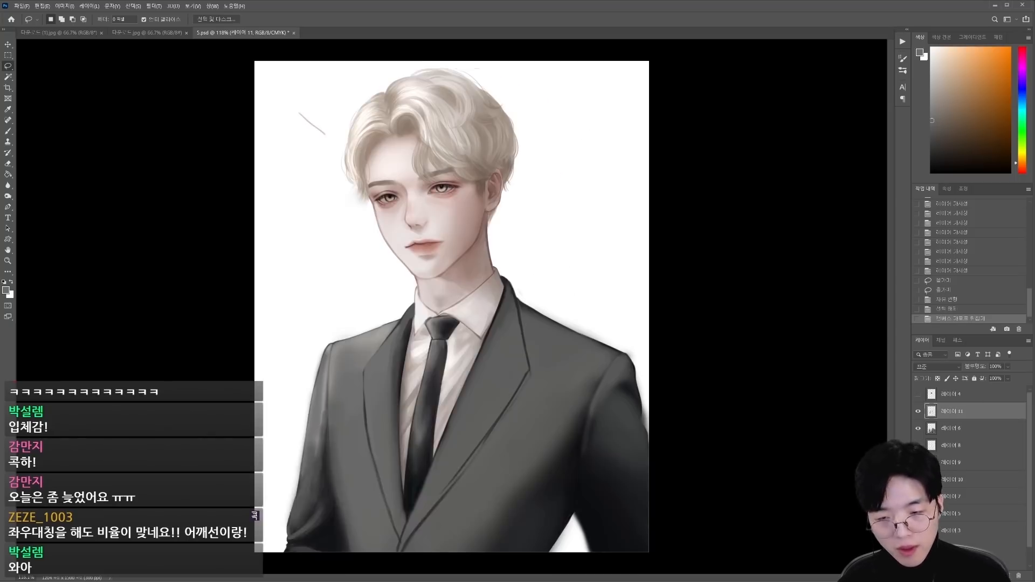
key(b)
alt+click(505, 297)
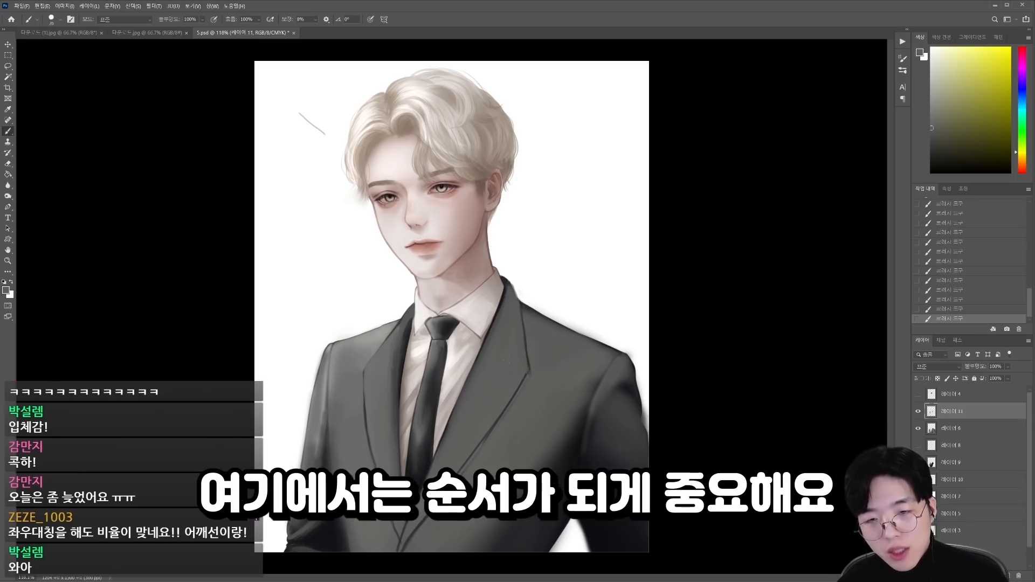
alt+click(494, 320)
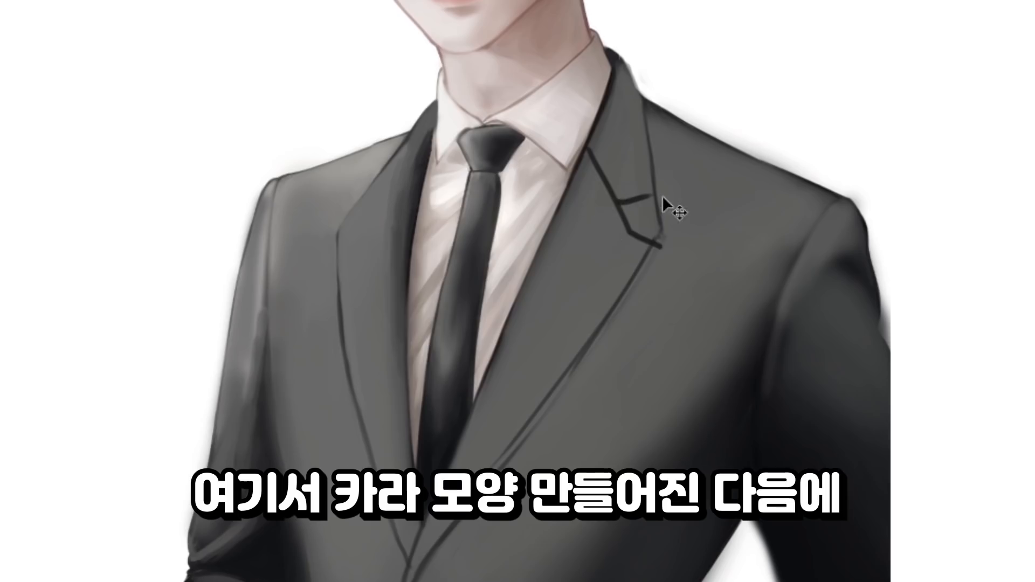
Step: Undo the collar notch lines on the dark-side lapel
key(ctrl+z)
key(ctrl+z)
key(ctrl+z)
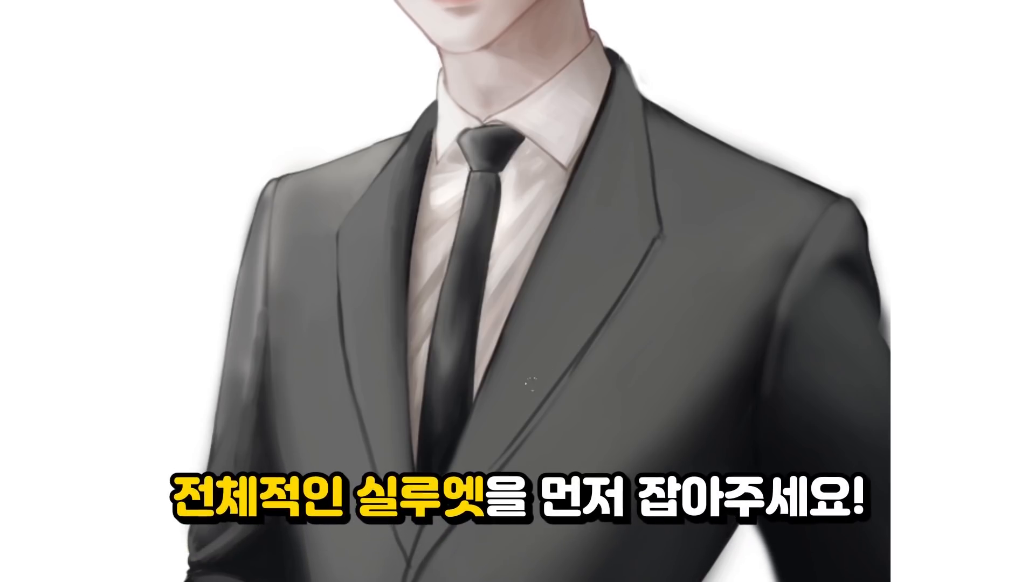
Step: Paint sampled greys over both lapels from the collar down to the closure to even out their tone
drag(630, 121, 601, 232)
drag(625, 199, 485, 432)
alt+click(398, 216)
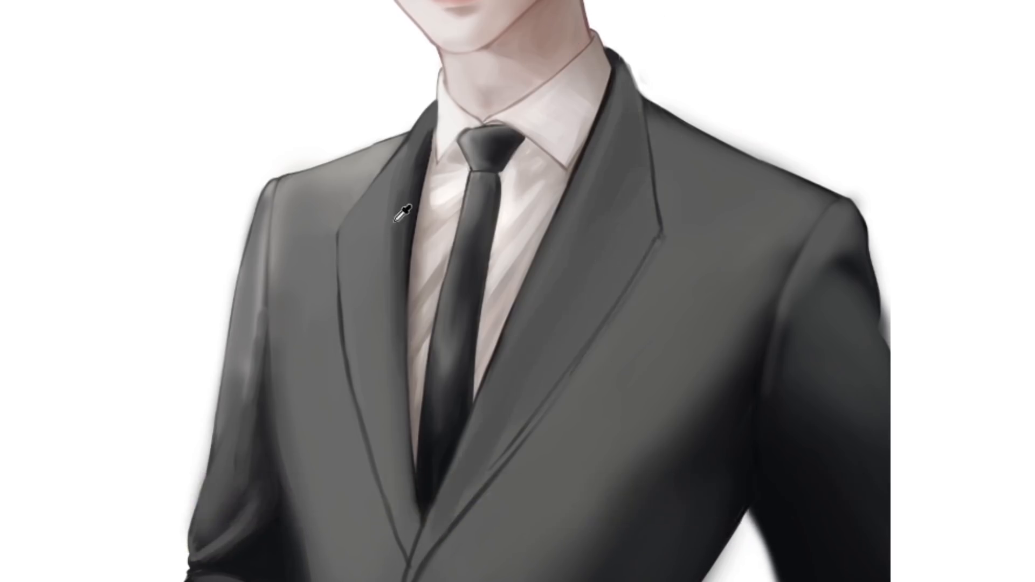
drag(371, 206, 345, 243)
drag(408, 144, 380, 234)
mouse_move(388, 205)
mouse_down()
mouse_move(387, 323)
mouse_move(372, 319)
mouse_up()
drag(409, 145, 403, 240)
drag(400, 196, 391, 337)
drag(387, 329, 396, 402)
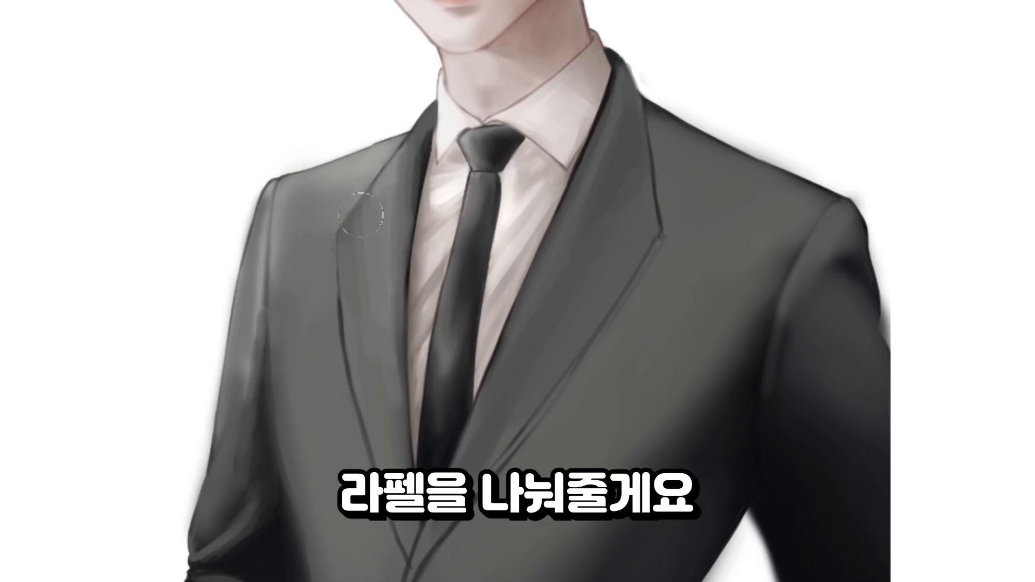
drag(404, 402, 415, 461)
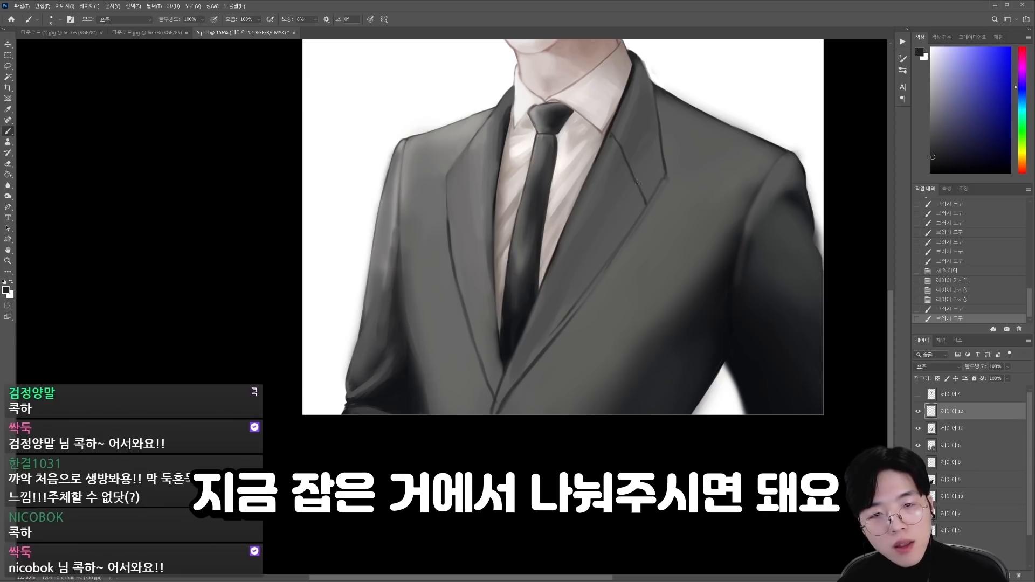
Step: Draw dark notch lines across both lapels, following the slope of the shoulders
drag(635, 177, 663, 161)
drag(499, 153, 448, 201)
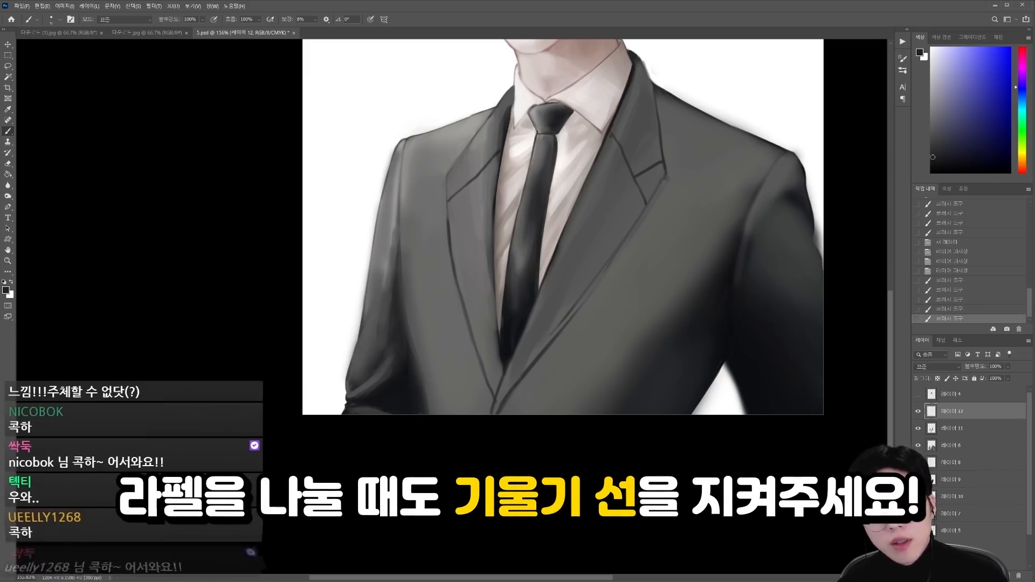
drag(457, 163, 467, 184)
drag(457, 163, 467, 184)
drag(468, 259, 445, 264)
mouse_move(469, 363)
mouse_down()
mouse_move(493, 349)
mouse_move(497, 291)
mouse_up()
Step: Erase the surplus notch lines and redraw the collar seam on the lapel at the image's right
key(e)
drag(500, 296, 481, 251)
key(b)
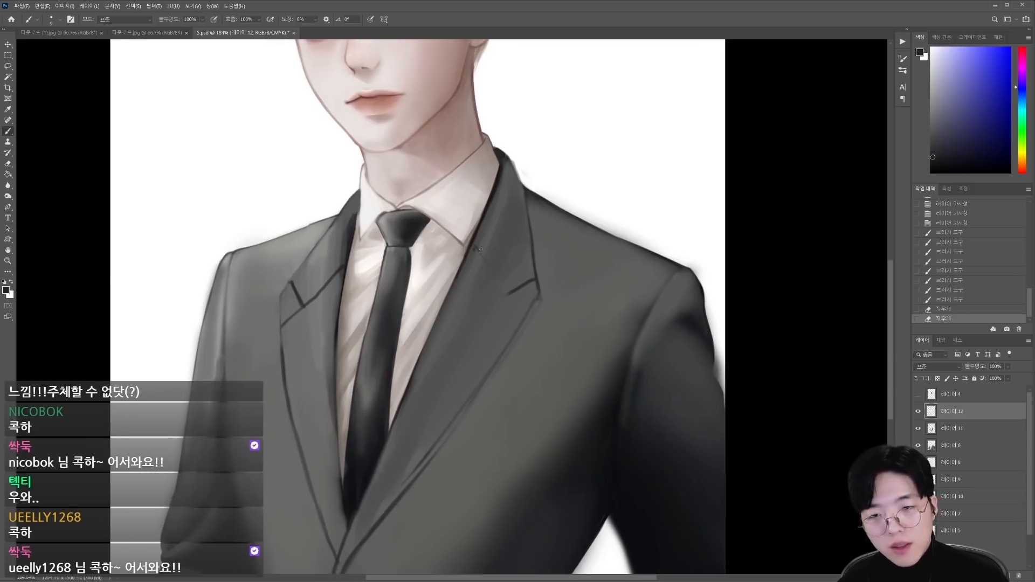
key(e)
drag(523, 327, 507, 297)
key(b)
mouse_move(488, 261)
mouse_down()
mouse_move(526, 323)
mouse_move(505, 353)
mouse_move(509, 372)
mouse_up()
Step: Rework the notch line on the lapel at the image's left, undoing the misplaced strokes
key(e)
key(b)
key(ctrl+z)
key(e)
key(b)
drag(399, 300, 353, 341)
key(e)
key(b)
key(ctrl+z)
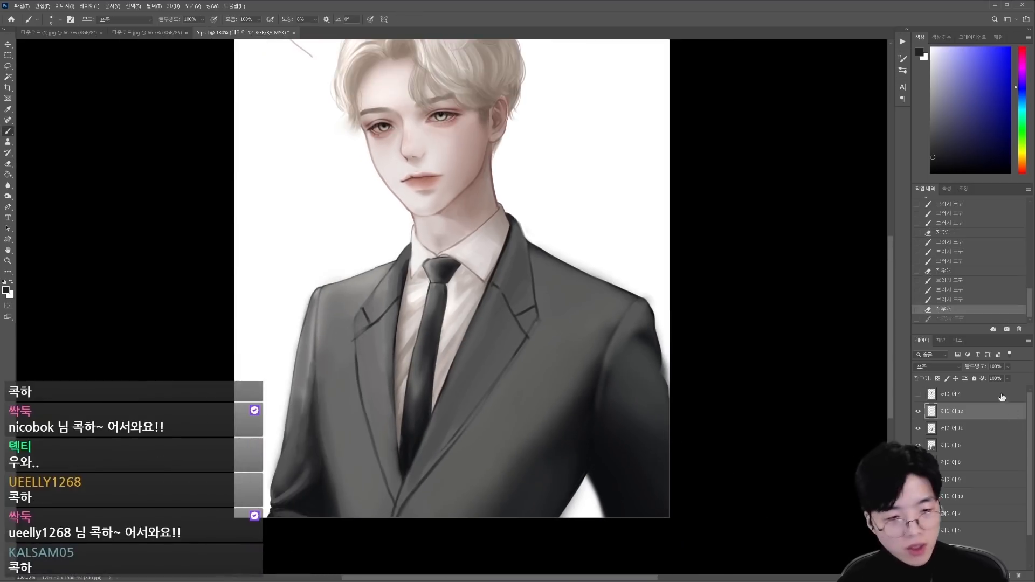
Step: Draw a straight blue guideline from shoulder to shoulder on a new layer, move it down to the notches, hide it and reselect the lapel layer
click(1009, 575)
click(1010, 91)
click(640, 298)
shift+click(321, 288)
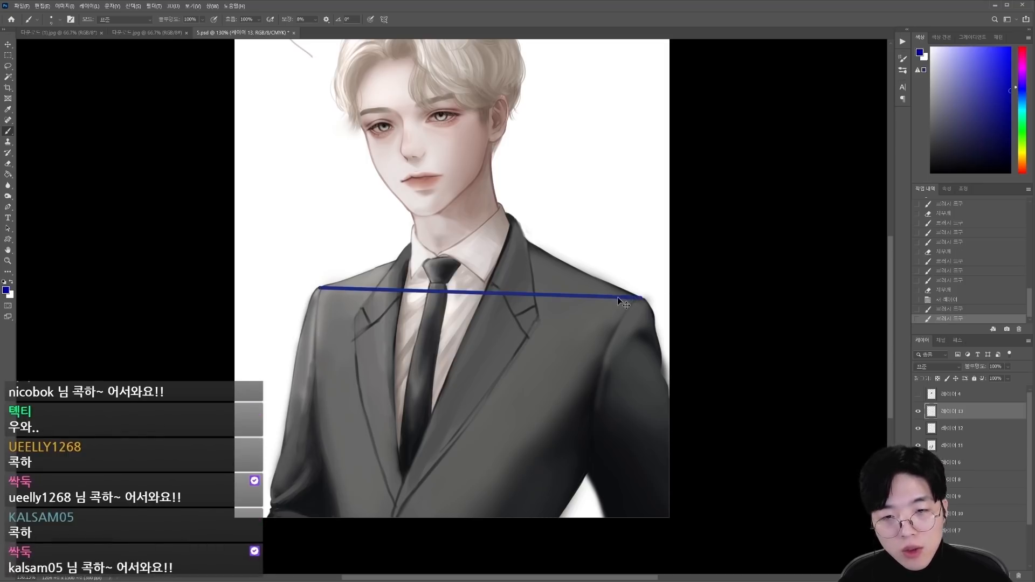
drag(624, 305, 619, 335)
click(918, 411)
click(951, 428)
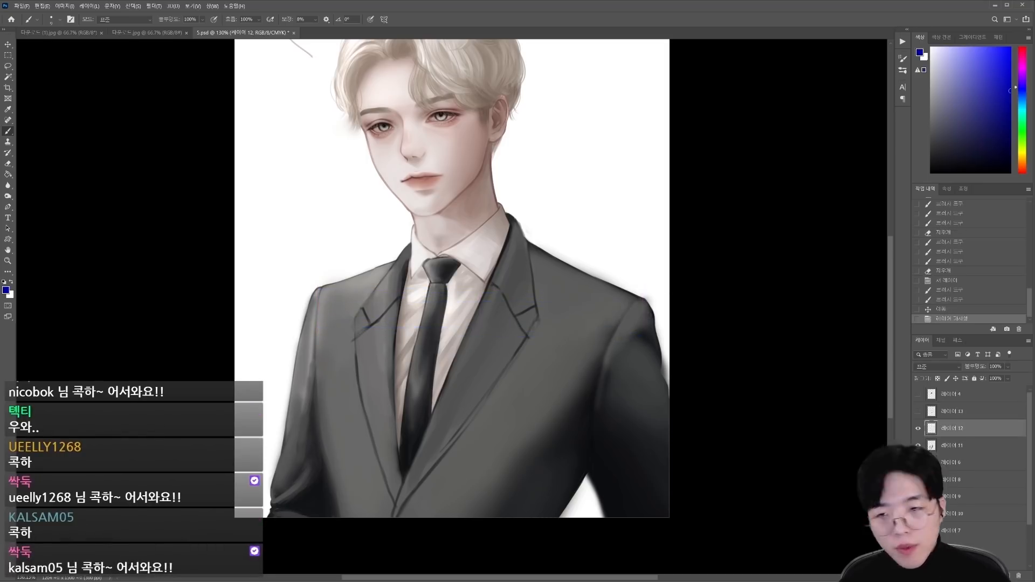
Step: Redraw the left lapel's notch corner and paint out the surplus outline with sampled jacket grey
alt+click(371, 323)
drag(387, 310, 354, 348)
alt+click(366, 333)
mouse_move(379, 322)
mouse_down()
mouse_move(358, 335)
mouse_move(368, 327)
mouse_up()
alt+click(350, 318)
drag(360, 314, 349, 326)
alt+click(538, 330)
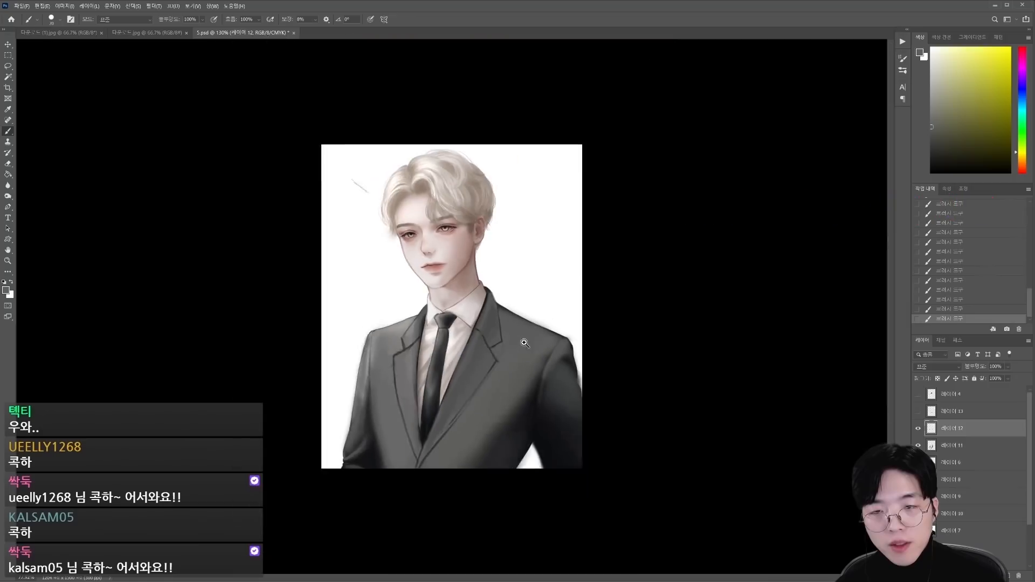
Step: Clean up the notch gap between collar and lapel at the image's left with sampled grey
scroll(474, 302, down, 1)
scroll(474, 302, up, 4)
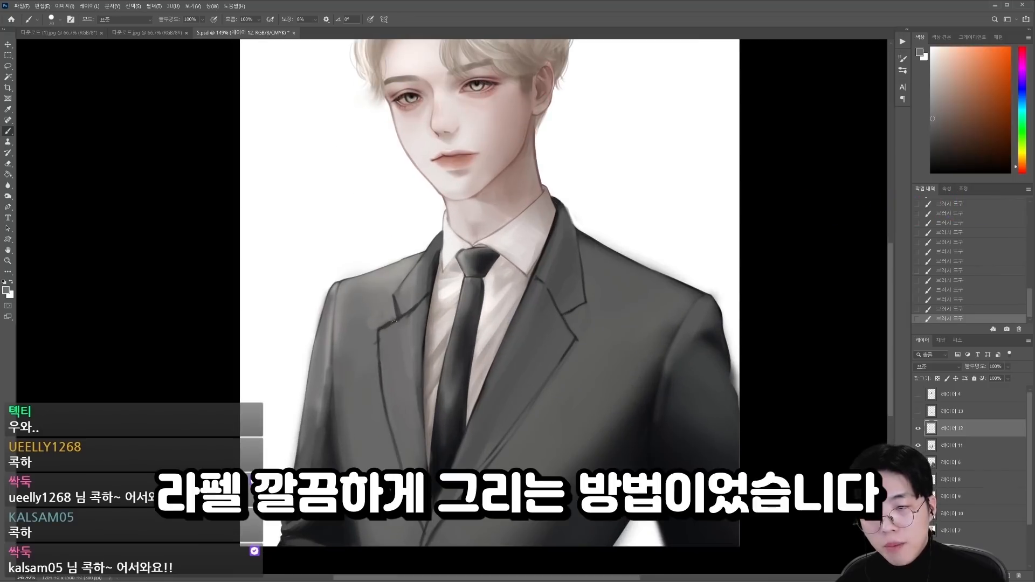
alt+click(370, 330)
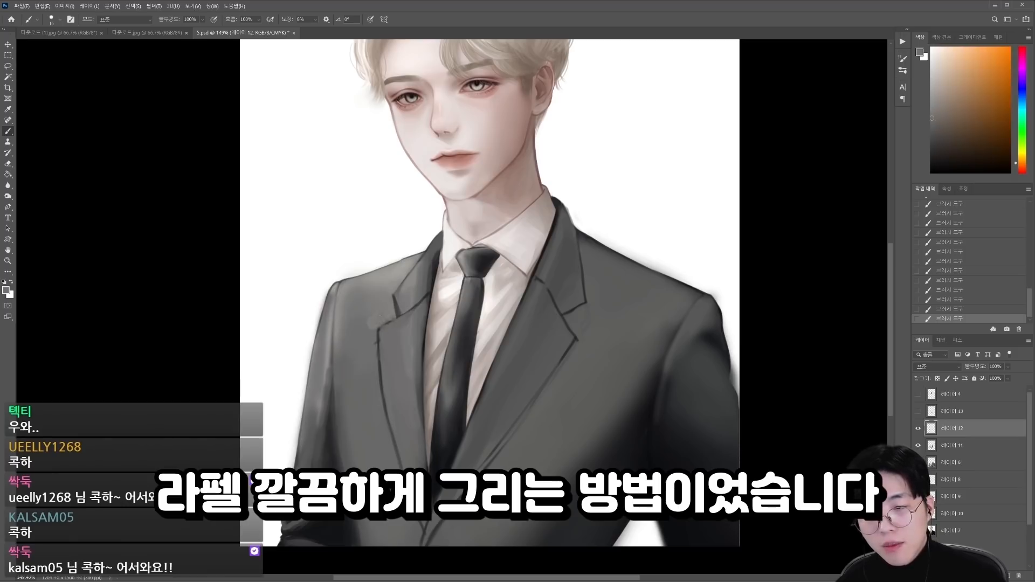
alt+click(387, 305)
drag(395, 297, 399, 313)
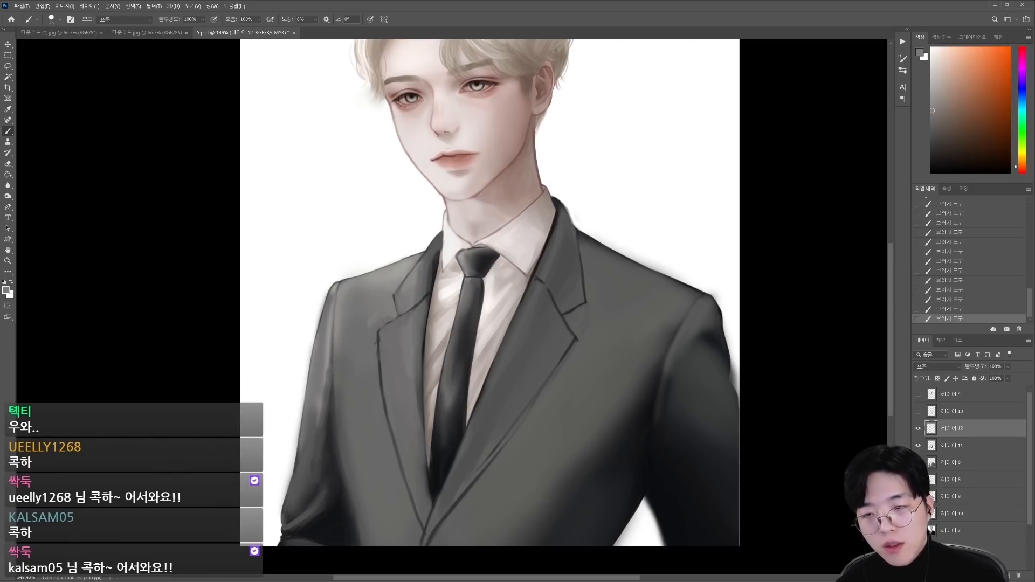
Step: Smooth sampled grey over the jacket shoulder and chest beside the left notch with an enlarged brush
key(bracketright)
key(bracketright)
key(bracketright)
alt+click(378, 286)
drag(391, 271, 371, 282)
alt+click(396, 275)
drag(415, 255, 397, 274)
alt+click(377, 325)
drag(375, 323, 389, 300)
scroll(432, 377, down, 5)
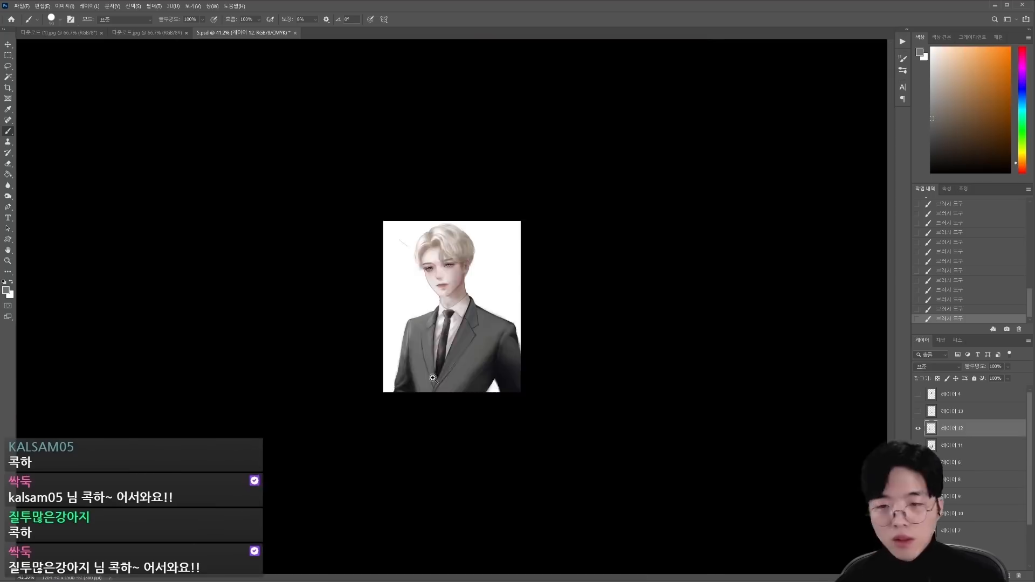
Step: Paint broad grey mid-tones over the jacket front below the right lapel with a larger brush, undoing the last stroke
scroll(432, 377, up, 3)
alt+click(515, 429)
key(bracketright)
key(bracketright)
key(bracketright)
key(bracketright)
key(bracketright)
key(bracketright)
key(bracketright)
key(bracketright)
drag(505, 419, 480, 442)
key(bracketright)
alt+click(481, 406)
drag(516, 402, 479, 443)
alt+click(489, 414)
key(ctrl+z)
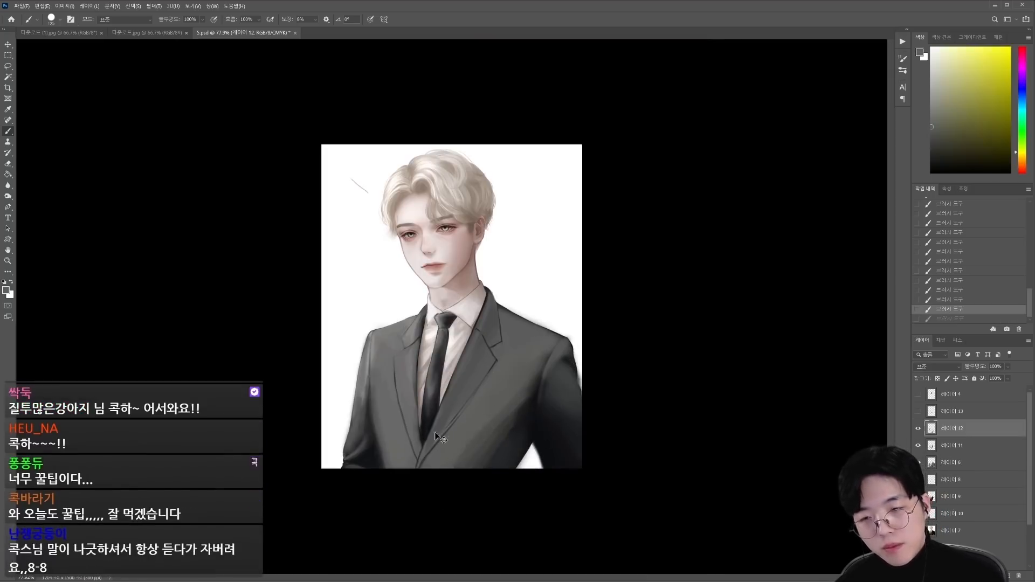
Step: Add a new layer and paint sampled grey over the jacket front beside the left lapel
key(ctrl+alt+shift+n)
drag(400, 382, 417, 377)
drag(400, 427, 427, 336)
mouse_move(405, 280)
mouse_down()
mouse_move(419, 264)
mouse_move(473, 460)
mouse_move(628, 344)
mouse_move(675, 273)
mouse_up()
alt+click(430, 253)
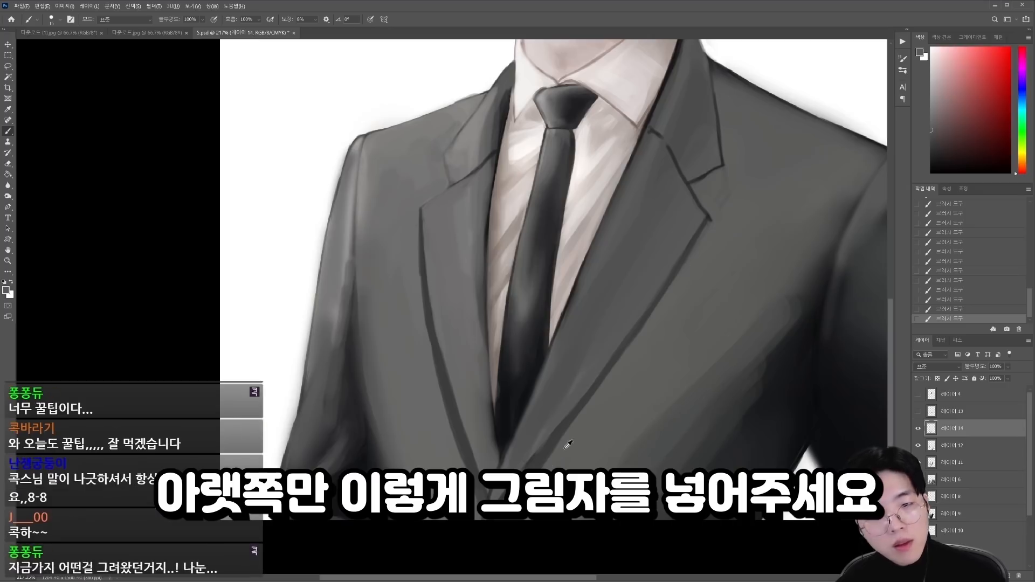
Step: Paint a dark shadow along the lapels' lower outer edges with a smaller brush
key(bracketleft)
key(bracketleft)
key(bracketleft)
drag(443, 153, 451, 186)
mouse_move(448, 399)
mouse_down()
mouse_move(375, 388)
mouse_move(477, 371)
mouse_up()
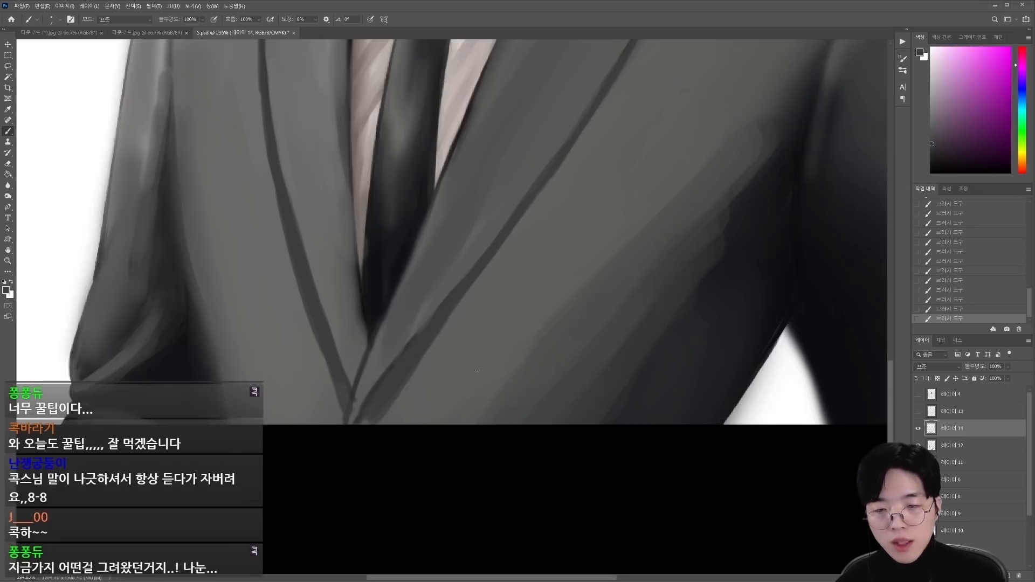
alt+click(456, 290)
drag(468, 275, 552, 162)
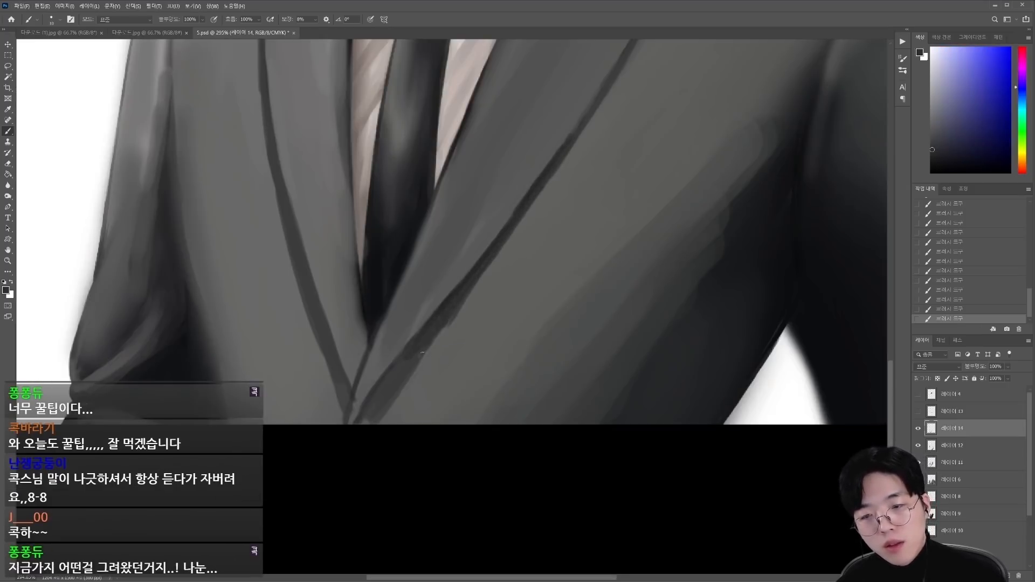
Step: Try darkening the merged jacket layer with Levels
key(ctrl+0)
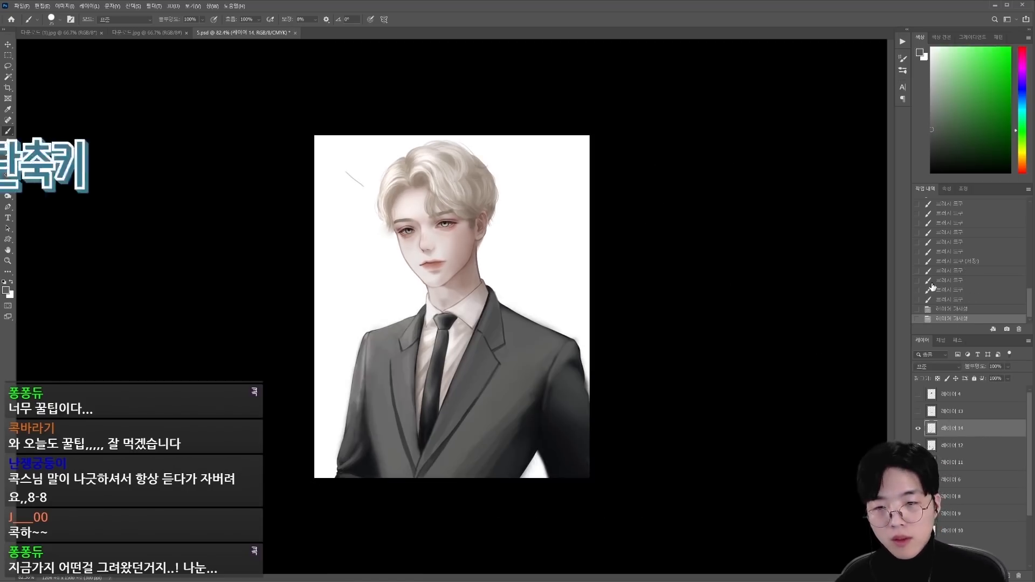
key(ctrl+l)
drag(1015, 198, 981, 200)
key(Return)
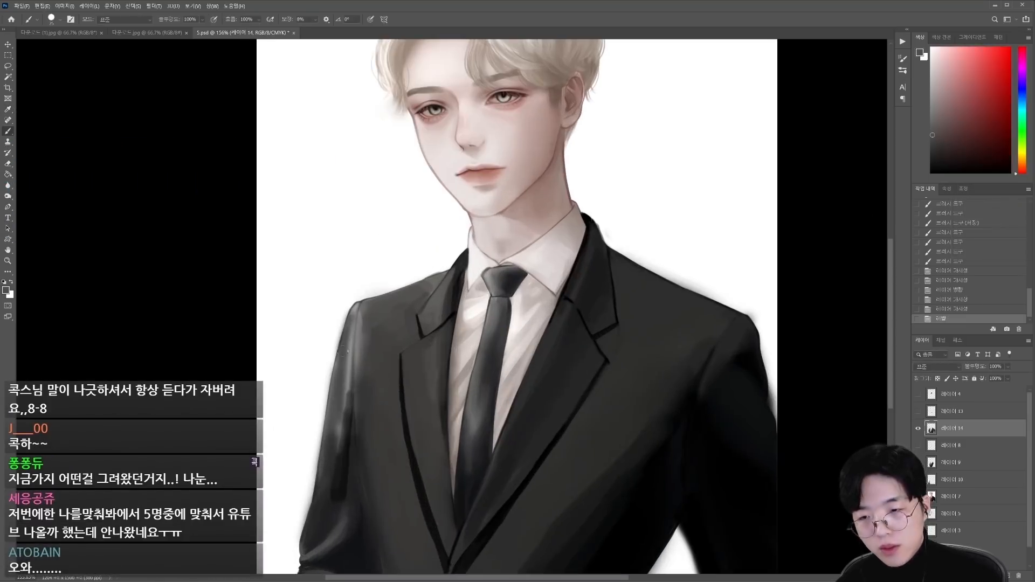
key(ctrl+z)
Step: Lasso the suit from a stamped copy of the portrait, paste it in place on its own layer, darken it with Levels and save
click(978, 448)
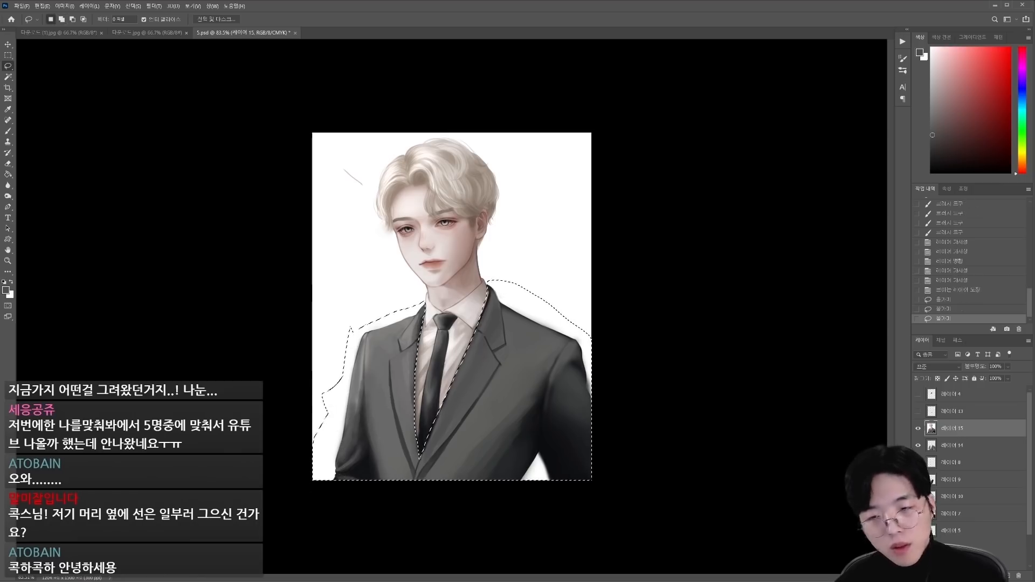
key(ctrl+alt+l)
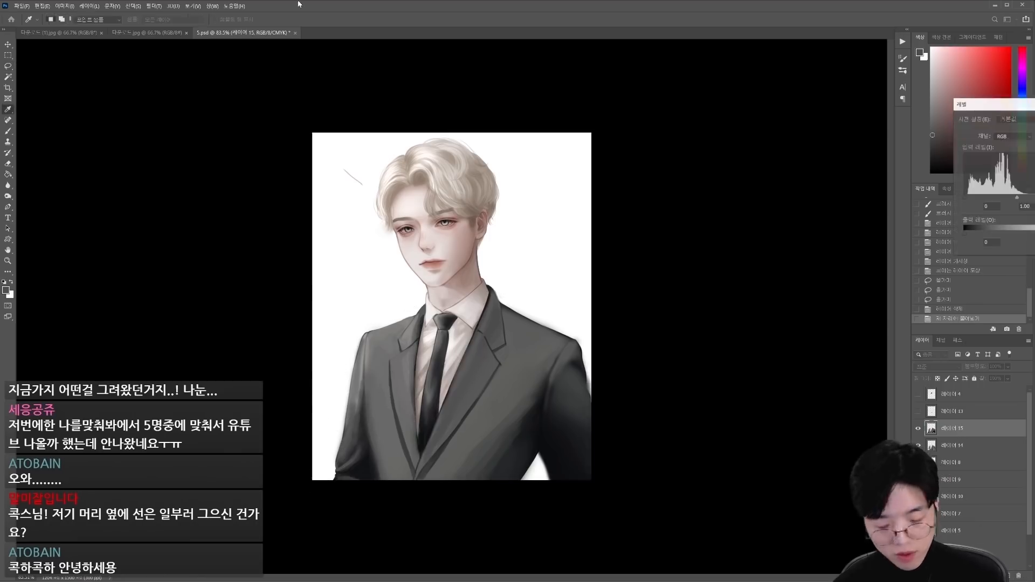
key(Return)
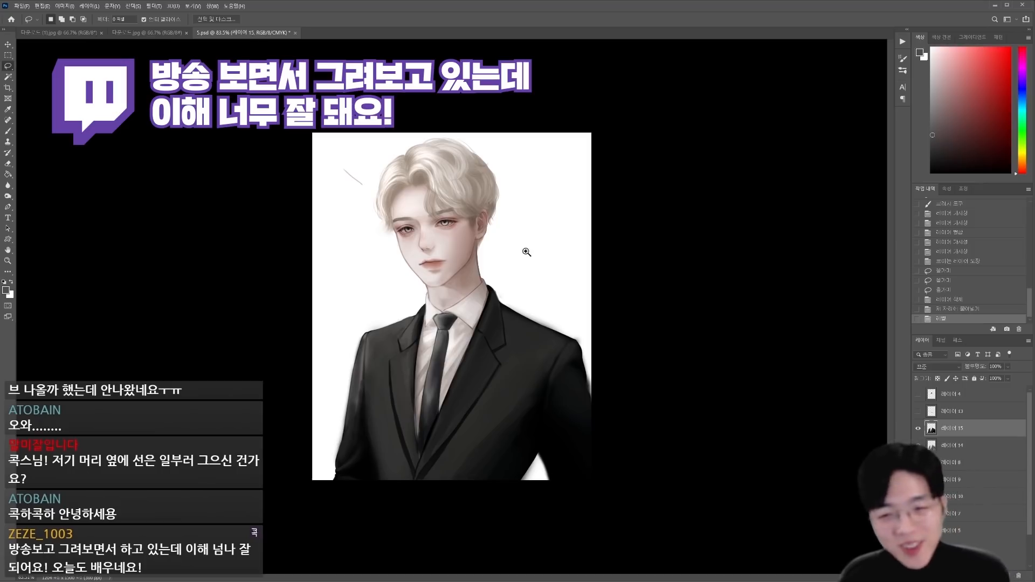
key(ctrl+s)
Step: Paint white over the background near the stray line beside the hair, using an enlarged brush at full opacity
drag(526, 252, 539, 249)
key(bracketright)
key(bracketright)
key(bracketright)
key(bracketright)
key(bracketright)
key(0)
drag(319, 139, 330, 156)
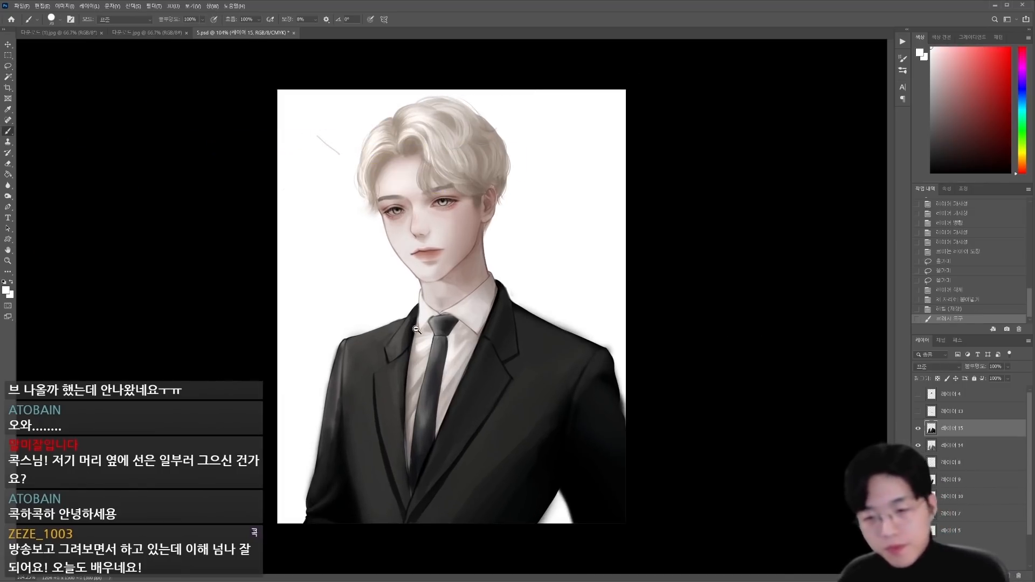
Step: Paint sampled warm grey shading over the shirt collar's right flap
drag(414, 331, 447, 327)
alt+click(536, 272)
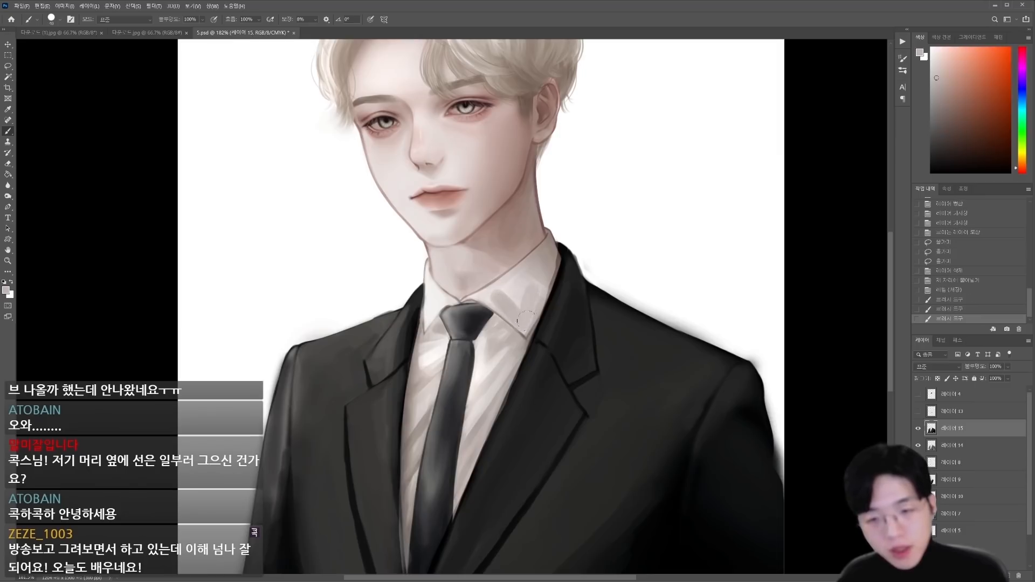
drag(530, 303, 522, 291)
alt+click(544, 272)
key(bracketleft)
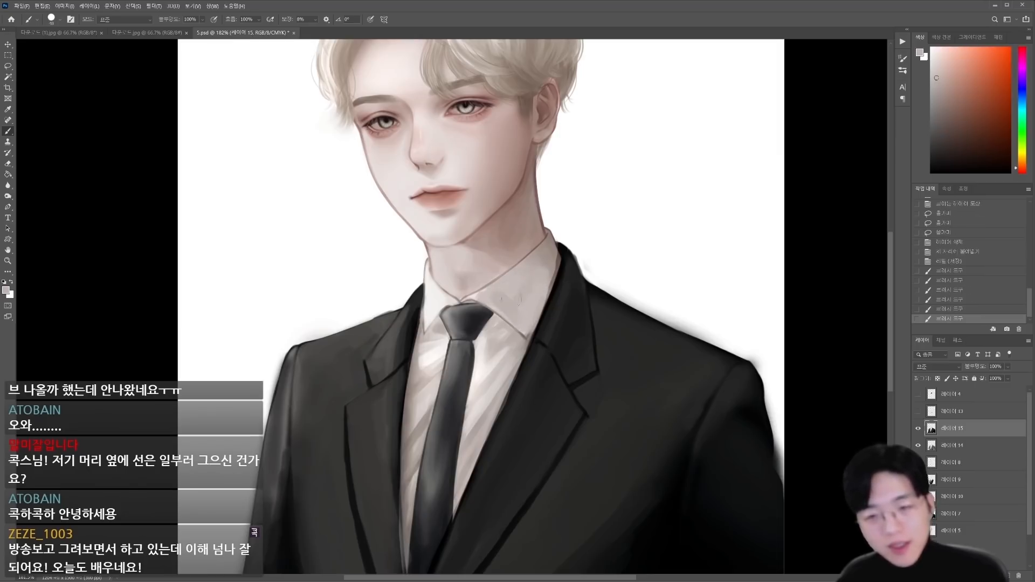
Step: Blend tones over the tie knot and the collar edge beside the right lapel
drag(448, 326, 477, 326)
alt+click(474, 334)
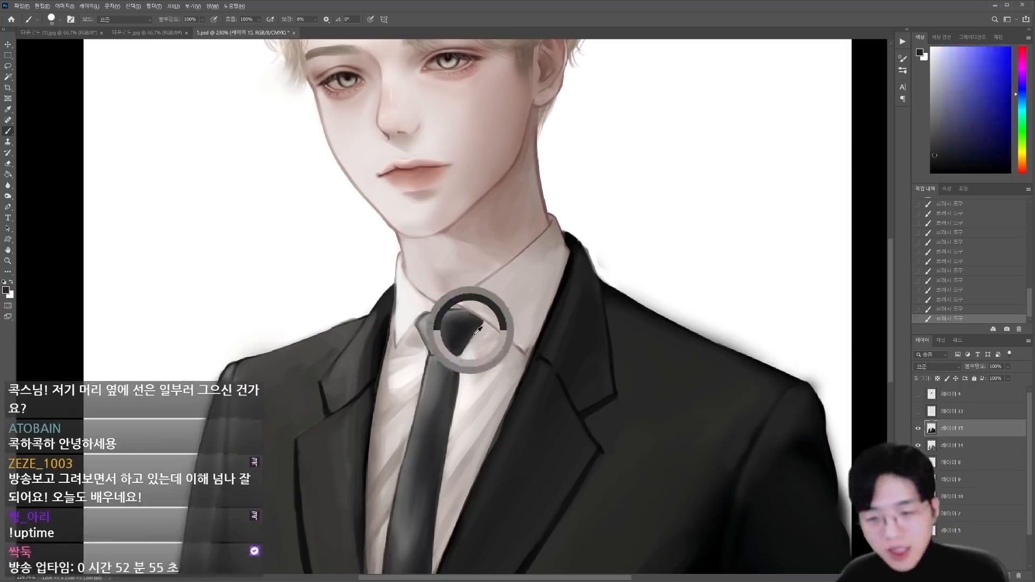
alt+click(482, 329)
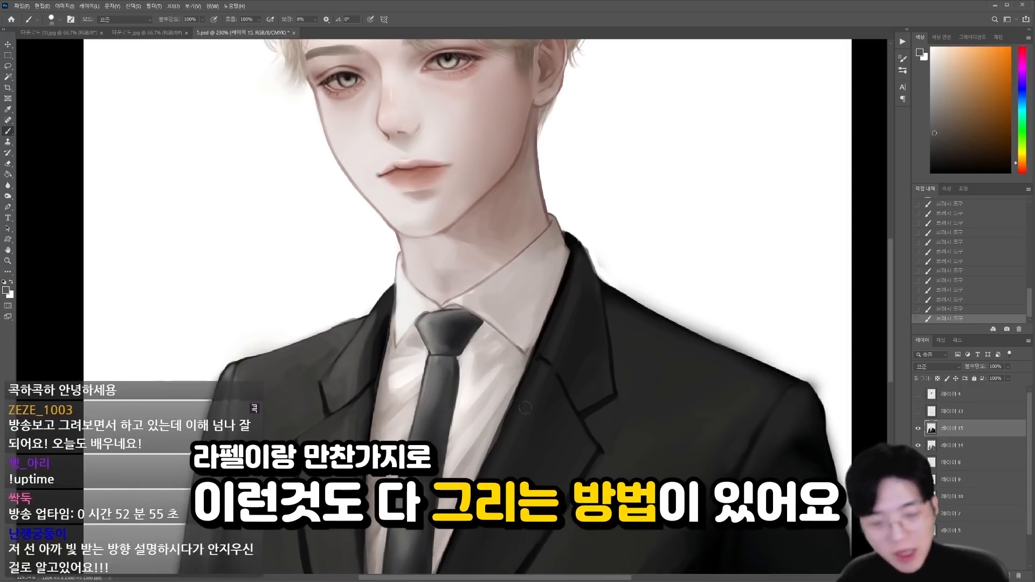
drag(579, 348, 483, 343)
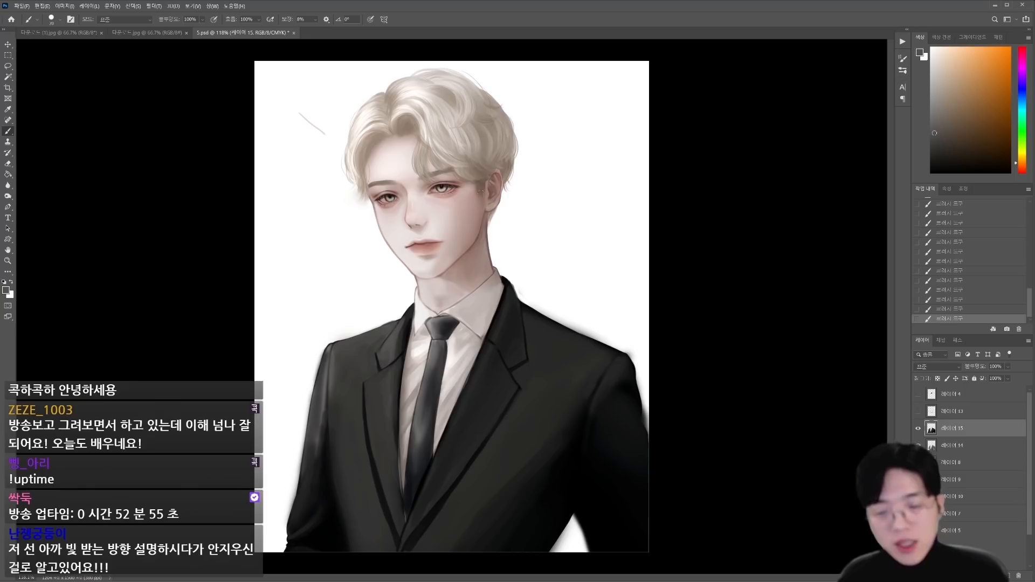
scroll(440, 220, up, 3)
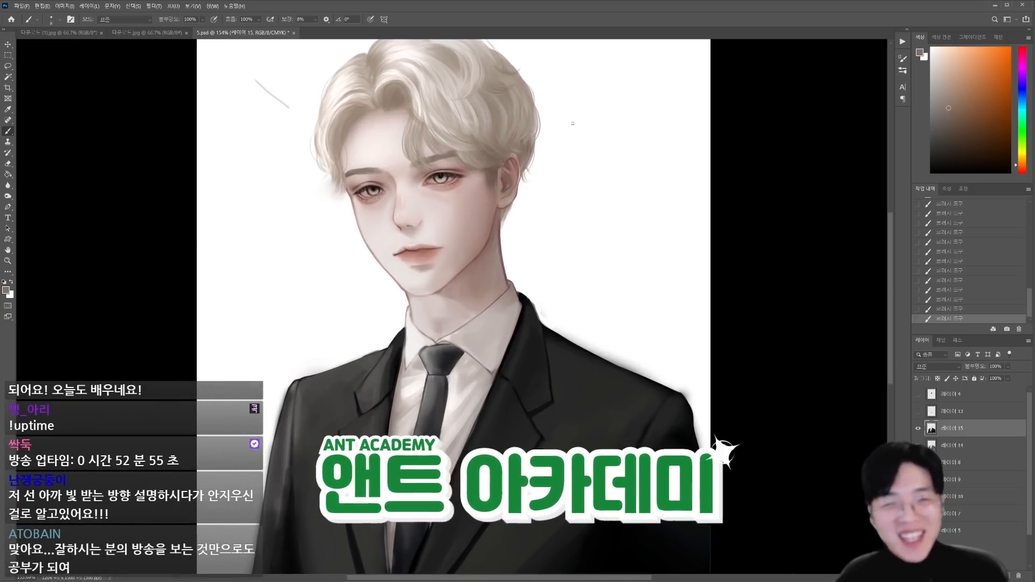
Step: Handwrite "앤트아카데미 콕스 클래스." on the white background beside the hair and erase it
drag(573, 124, 576, 125)
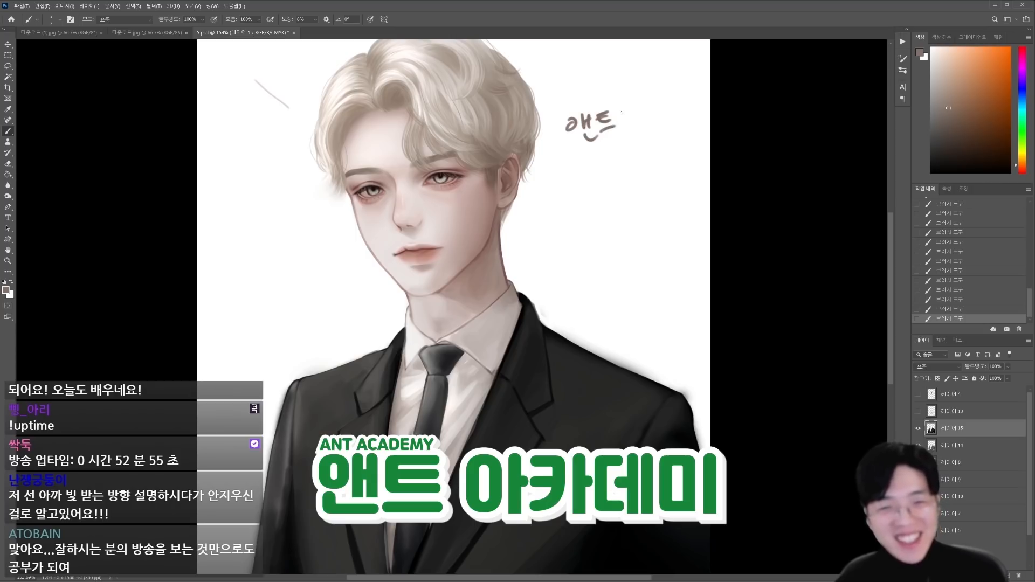
drag(630, 106, 634, 120)
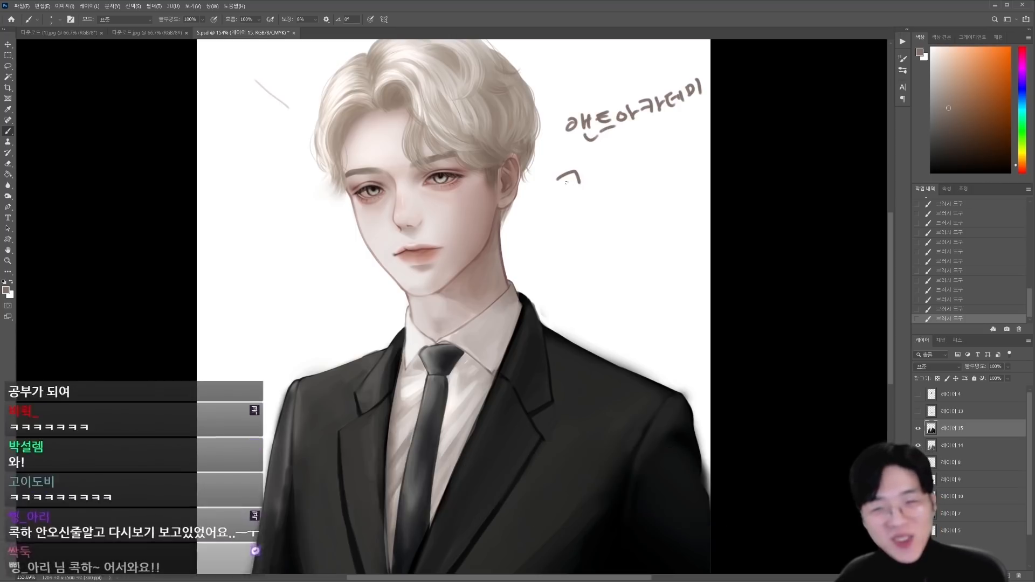
drag(562, 183, 576, 178)
drag(571, 182, 584, 185)
drag(571, 192, 586, 198)
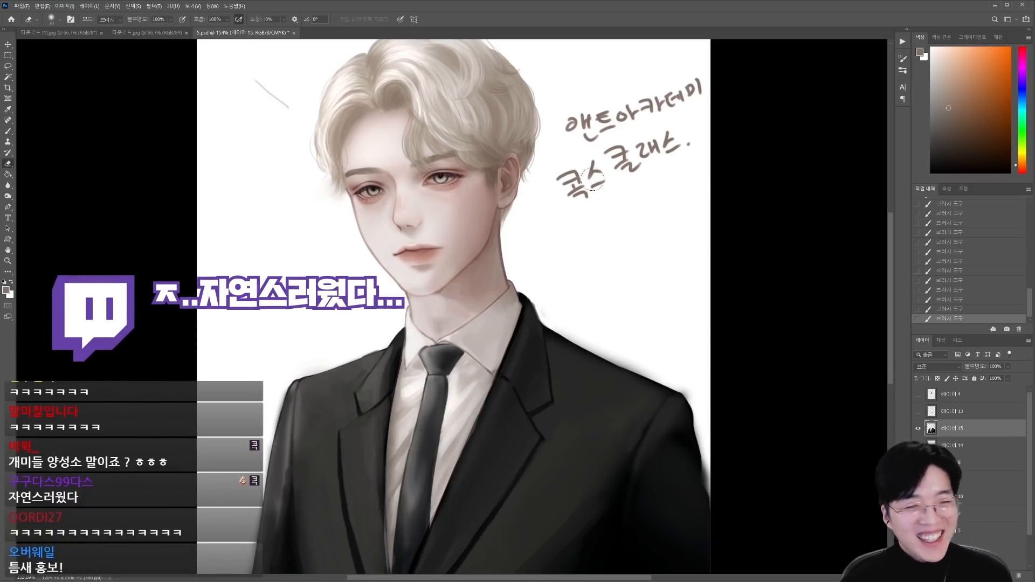
mouse_move(593, 181)
mouse_down()
mouse_move(556, 135)
mouse_move(674, 95)
mouse_move(617, 145)
mouse_move(700, 131)
mouse_up()
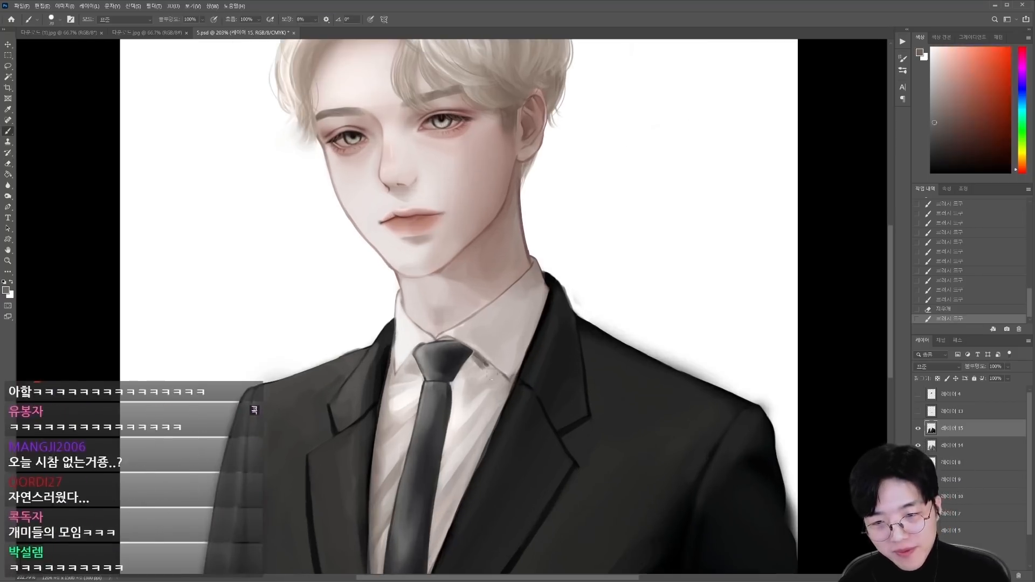
Step: Paint the shadow beneath the shirt collar and darken the tie knot and blade with an enlarged brush
drag(416, 316, 398, 371)
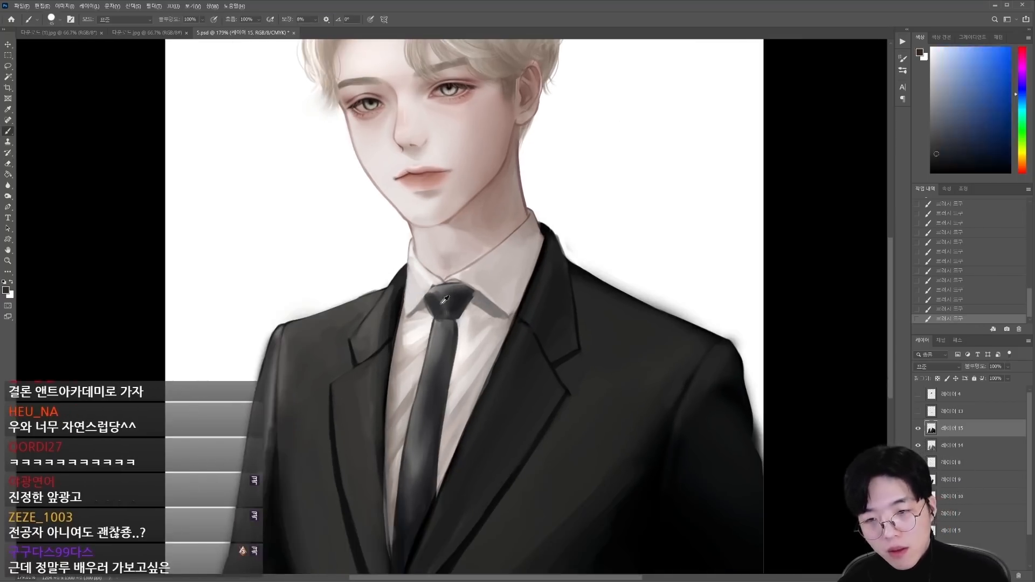
alt+click(442, 325)
drag(443, 300, 434, 390)
key(bracketright)
key(bracketright)
key(bracketright)
key(bracketright)
key(bracketright)
key(bracketright)
key(bracketright)
drag(448, 334, 434, 486)
drag(429, 380, 404, 539)
Step: Blend sampled dark grey down the lower tie blade to smooth its tone into the jacket closure
scroll(424, 387, down, 4)
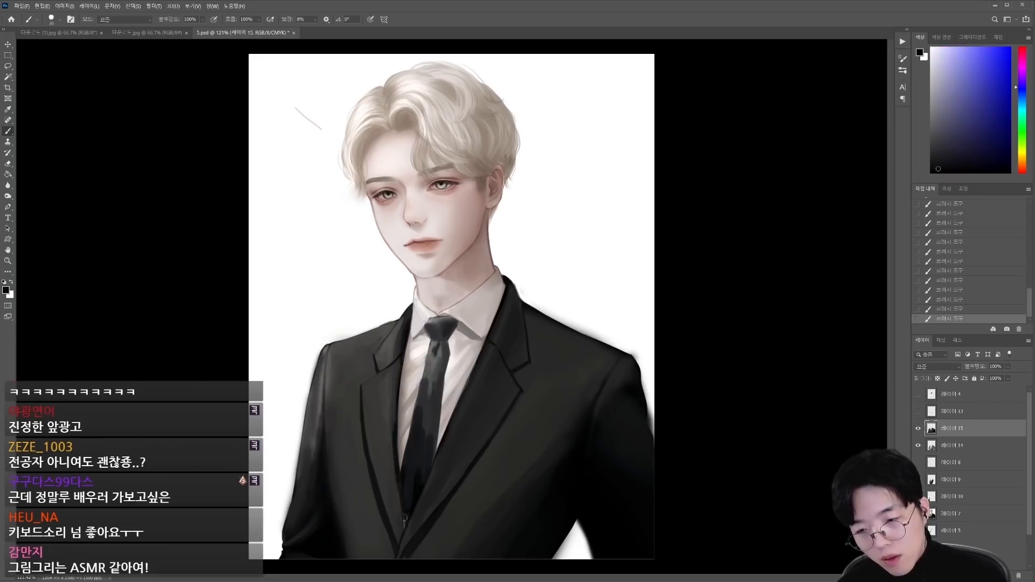
drag(437, 375, 411, 485)
alt+click(429, 415)
key(bracketright)
alt+click(418, 474)
drag(423, 448, 408, 501)
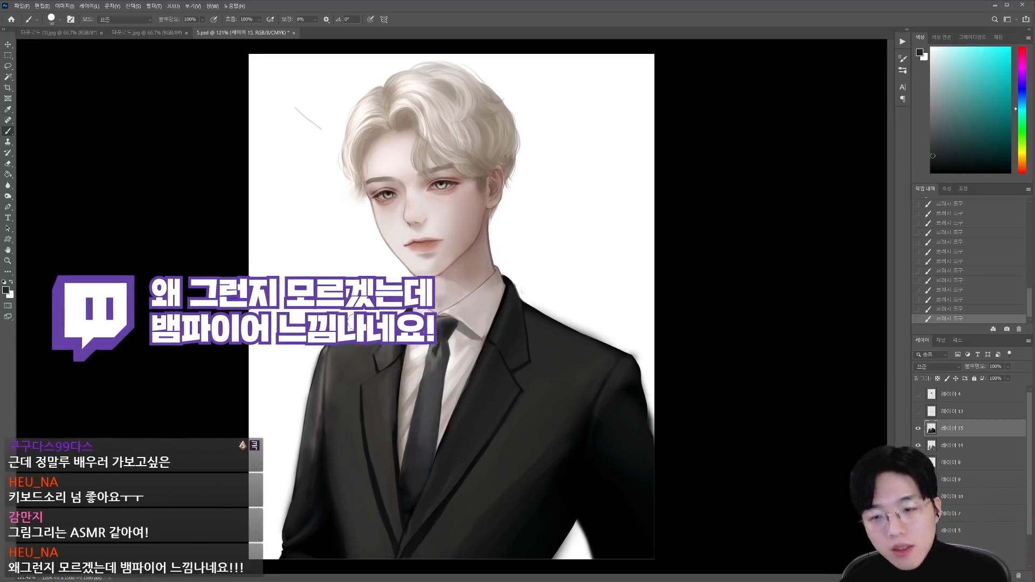
scroll(350, 323, up, 3)
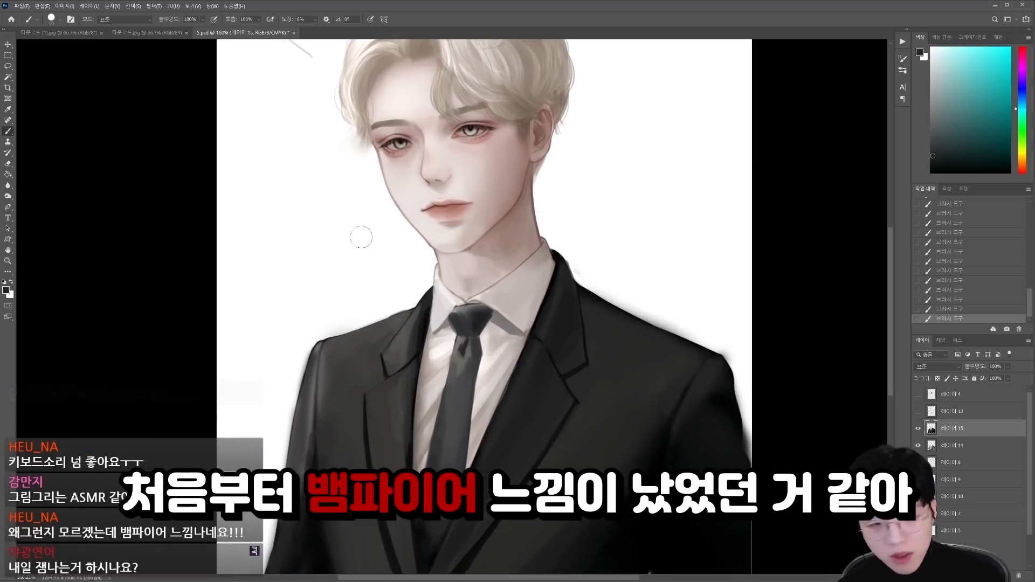
Step: Blend sampled tones over the shirt front and down the tie blade beneath the knot
alt+click(446, 324)
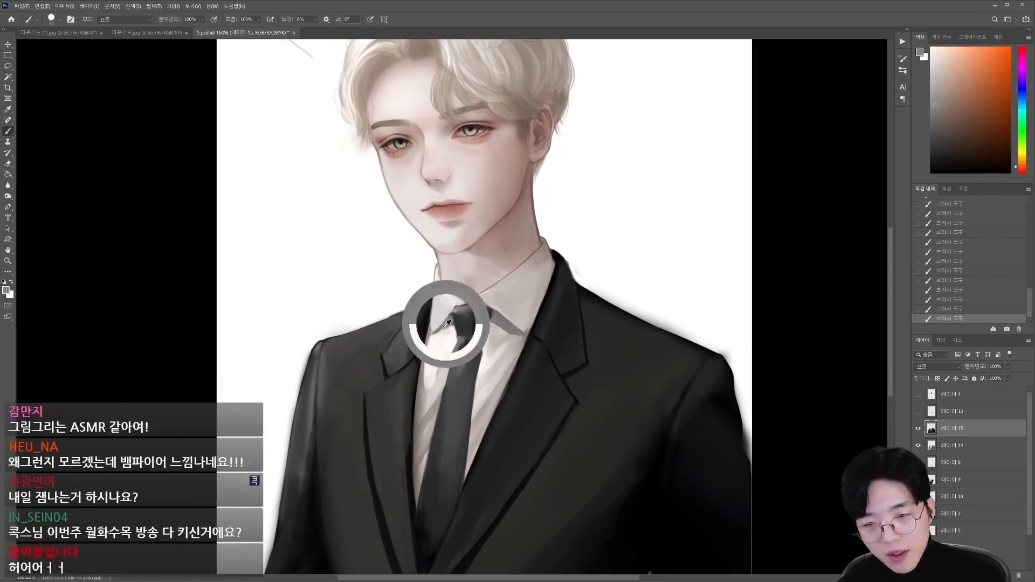
drag(458, 345, 448, 459)
scroll(407, 318, down, 5)
scroll(418, 340, up, 6)
Step: Refine the tie knot and the top of the tie blade with sampled dark tones, and save the document
alt+click(506, 306)
scroll(512, 329, up, 5)
alt+click(387, 261)
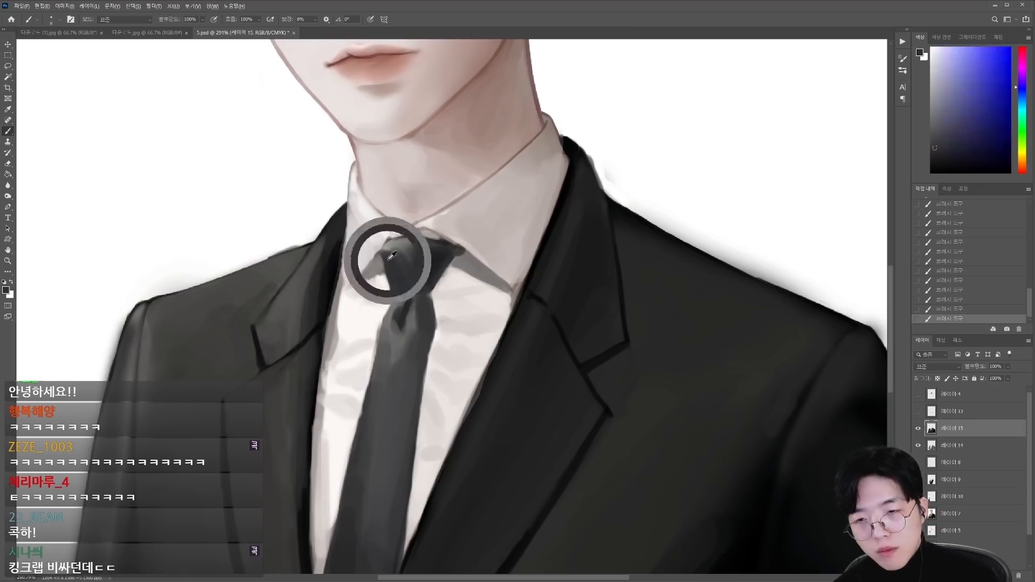
alt+click(430, 302)
drag(401, 303, 431, 295)
scroll(430, 303, down, 3)
scroll(501, 250, up, 7)
scroll(501, 249, down, 8)
key(ctrl+s)
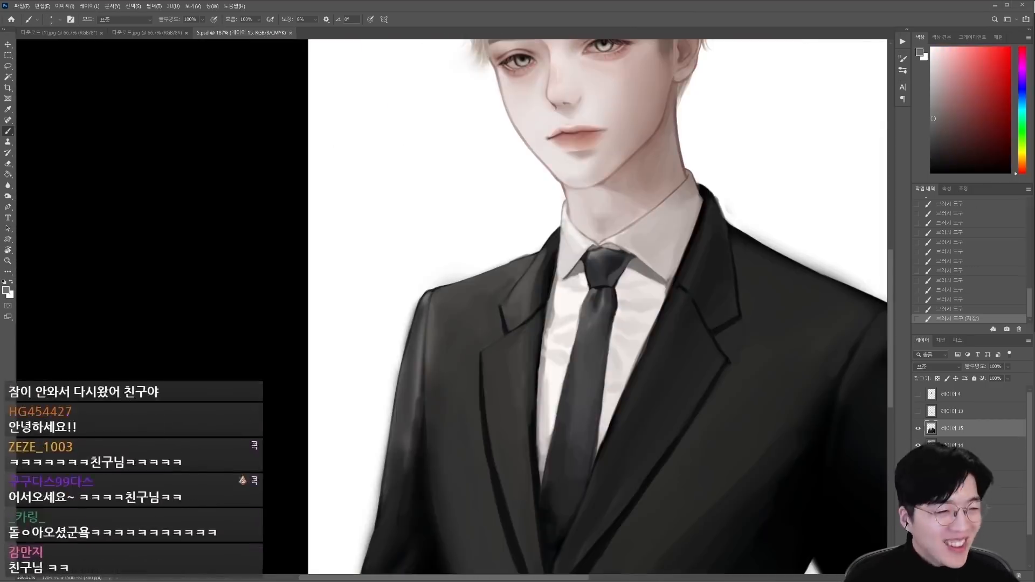
Step: Clean up the smudges outside the jacket's shoulder edges with white paint and save the document
scroll(640, 175, up, 5)
alt+click(640, 175)
drag(583, 153, 640, 175)
scroll(587, 284, down, 8)
scroll(587, 284, up, 8)
alt+click(572, 345)
drag(549, 323, 559, 365)
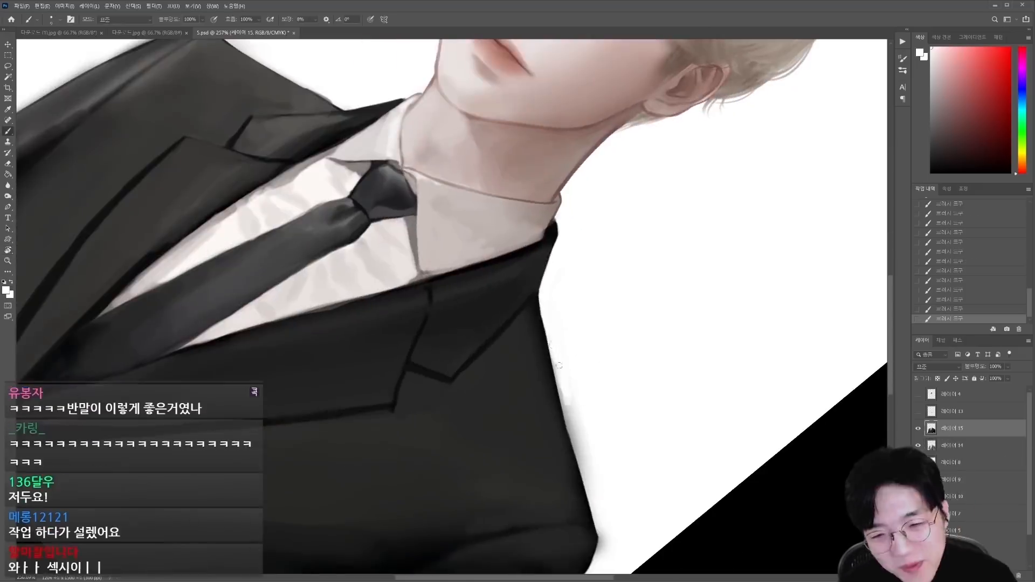
scroll(704, 381, down, 6)
scroll(254, 442, up, 6)
alt+click(254, 441)
scroll(562, 317, down, 5)
key(ctrl+s)
Step: Add a new layer and set its blend mode to Multiply
key(ctrl+shift+alt+n)
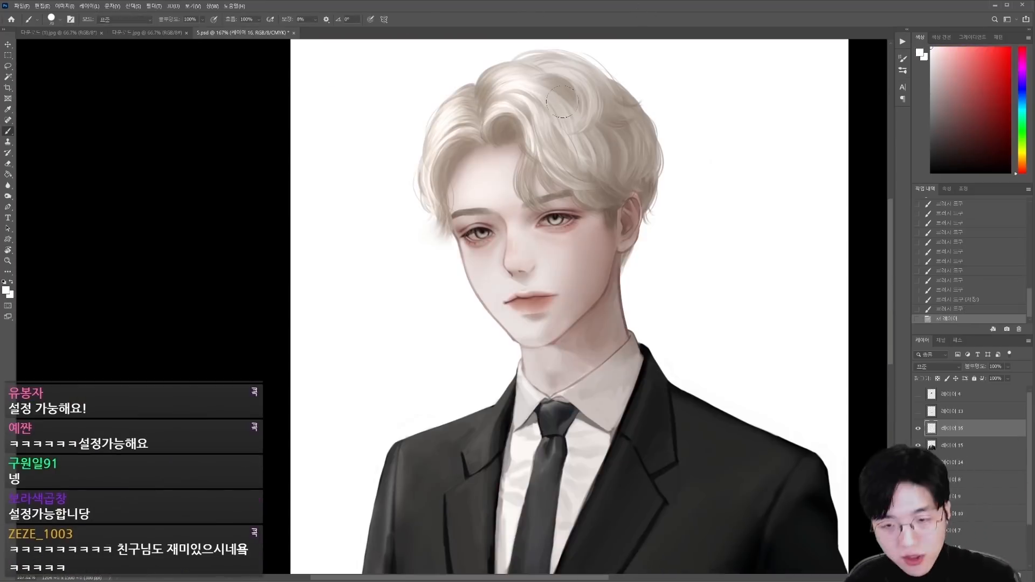
click(937, 366)
click(927, 401)
Step: Paint the shadow cast by the fringe on both sides of the forehead in a greyish pink
scroll(453, 146, up, 8)
alt+click(579, 156)
key(bracketleft)
key(bracketleft)
key(bracketleft)
key(bracketleft)
key(bracketleft)
drag(571, 145, 580, 173)
drag(555, 145, 562, 138)
drag(580, 178, 606, 274)
key(bracketright)
key(bracketright)
drag(525, 144, 457, 275)
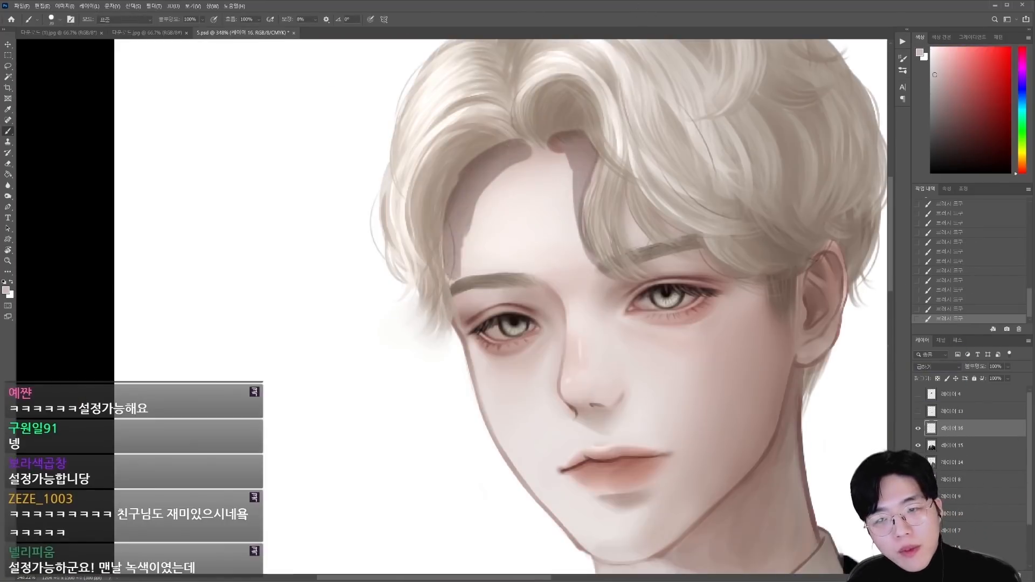
drag(455, 231, 461, 315)
Step: Erase the edges of the forehead shadow along the hairline to soften them
key(e)
drag(521, 159, 495, 181)
drag(560, 150, 571, 203)
drag(555, 132, 587, 138)
key(b)
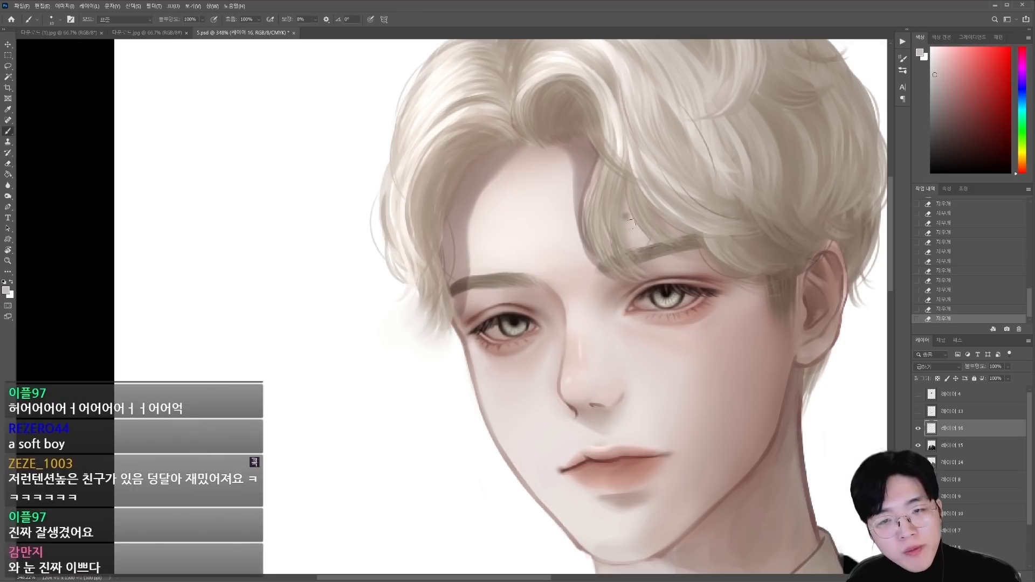
Step: Paint the hair shadow above the right eyebrow and toward the ear, then soften it with the eraser
mouse_move(621, 191)
mouse_down()
mouse_move(653, 246)
mouse_move(749, 277)
mouse_up()
key(e)
scroll(369, 264, down, 2)
drag(658, 268, 698, 274)
key(bracketright)
key(bracketright)
drag(808, 294, 794, 294)
drag(720, 317, 744, 315)
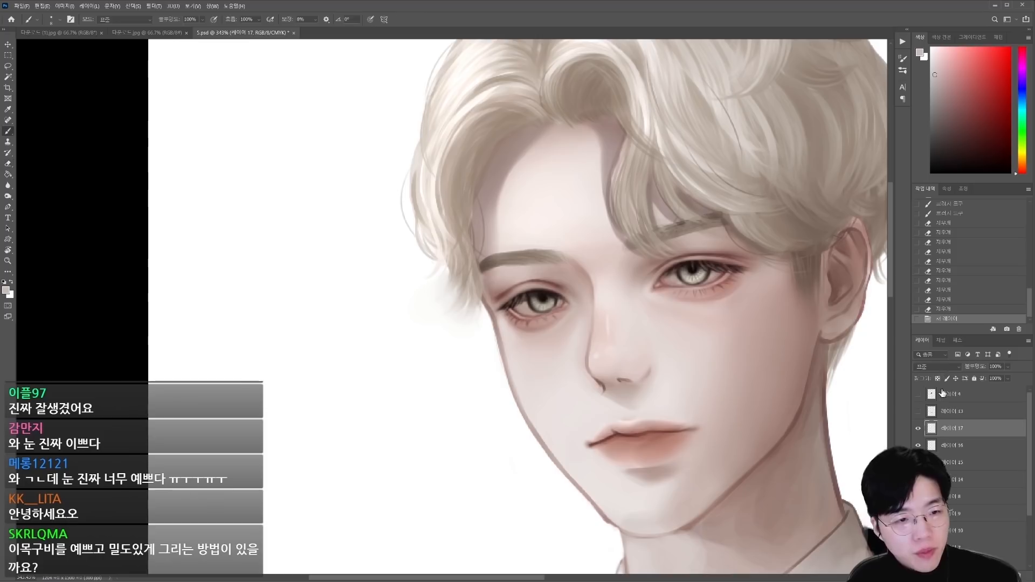
Step: Redden the skin around both eyes on the new layer and erase the excess beneath the lower lids
key(])
mouse_move(718, 281)
mouse_down()
mouse_move(732, 272)
mouse_move(701, 301)
mouse_move(677, 294)
mouse_up()
key(])
key([)
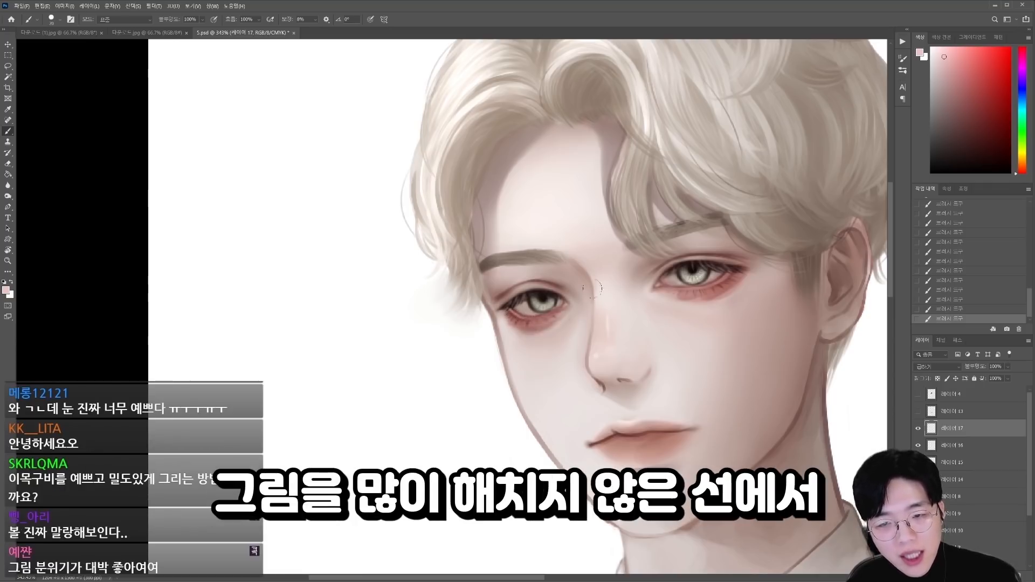
drag(727, 307, 701, 311)
key([)
drag(561, 330, 547, 337)
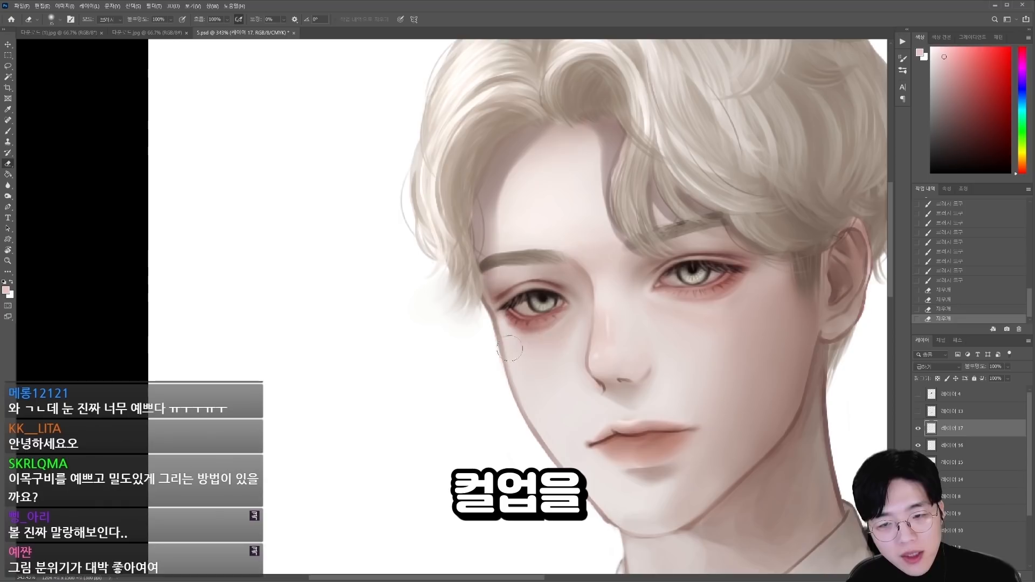
Step: Choose a muted tone and shade the hair above the right ear and the crown with an enlarged brush
key(b)
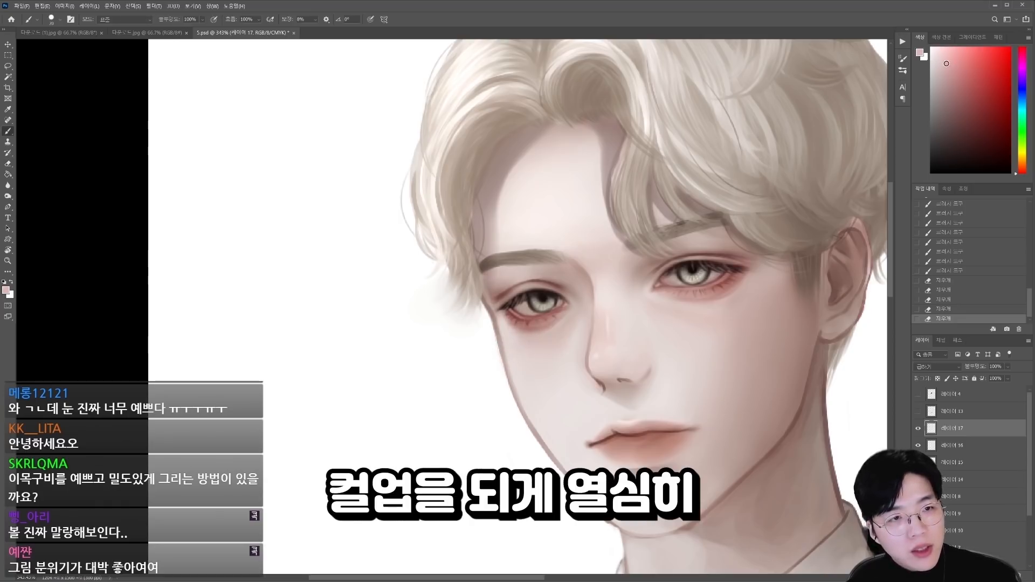
drag(942, 62, 937, 67)
key(bracketright)
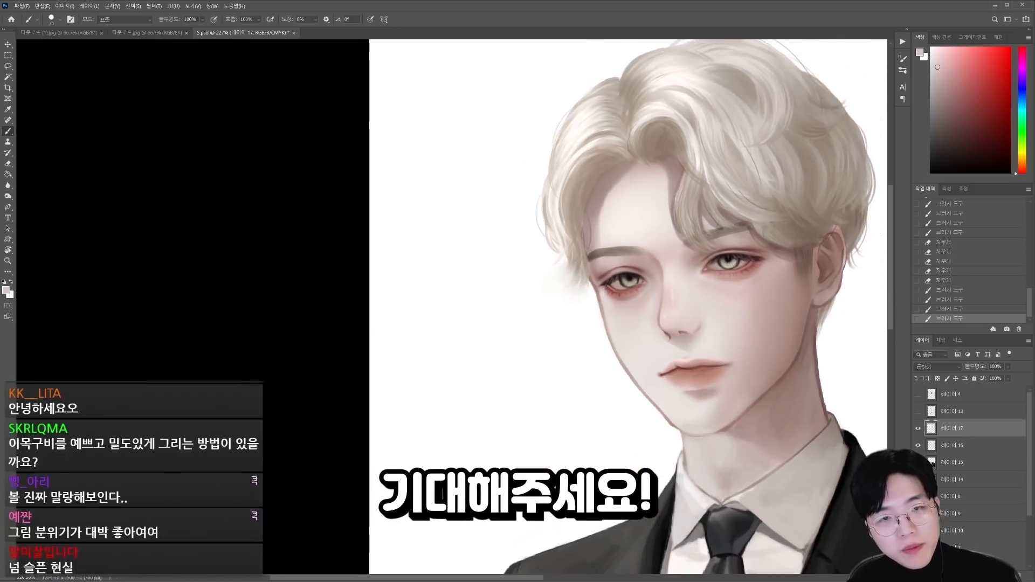
alt+click(722, 183)
key(bracketright)
key(bracketright)
key(bracketright)
key(bracketright)
mouse_move(754, 188)
mouse_down()
mouse_move(828, 191)
mouse_move(759, 209)
mouse_up()
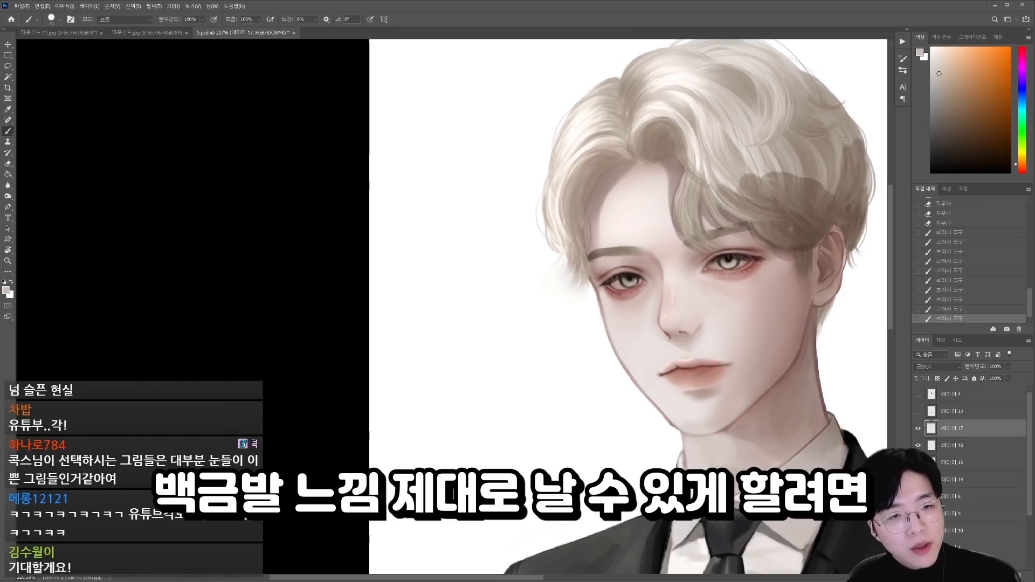
drag(714, 144, 703, 129)
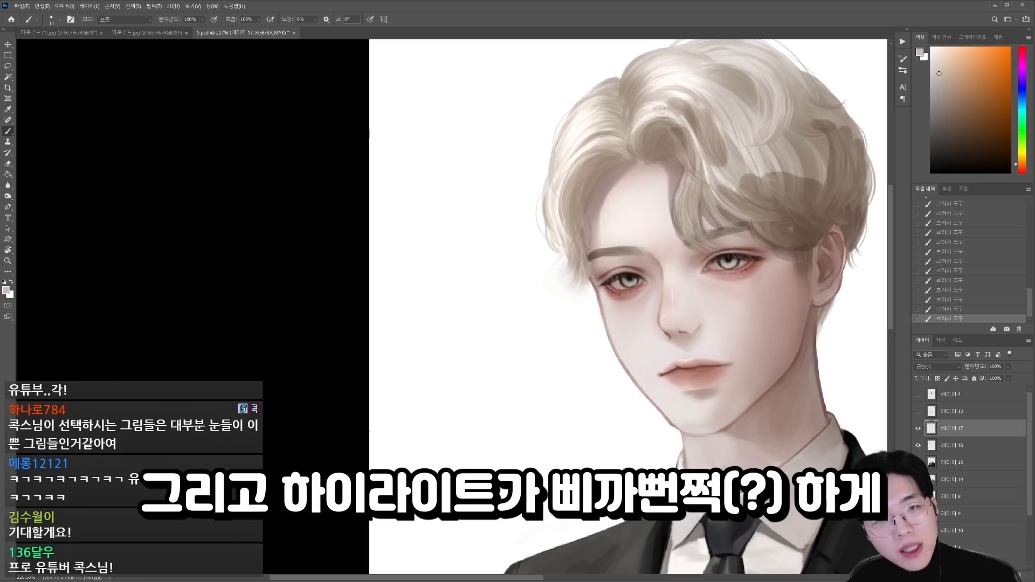
Step: Shade the wavy locks over the front parting and upper crown, varying the brush size
key(bracketright)
drag(709, 171, 731, 186)
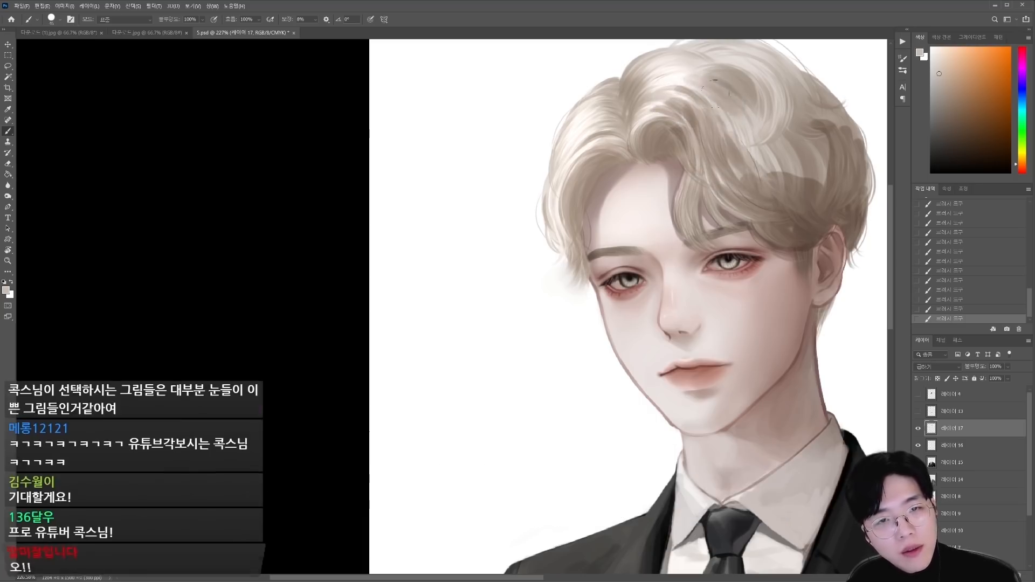
key(bracketleft)
key(bracketleft)
key(bracketleft)
drag(786, 94, 754, 143)
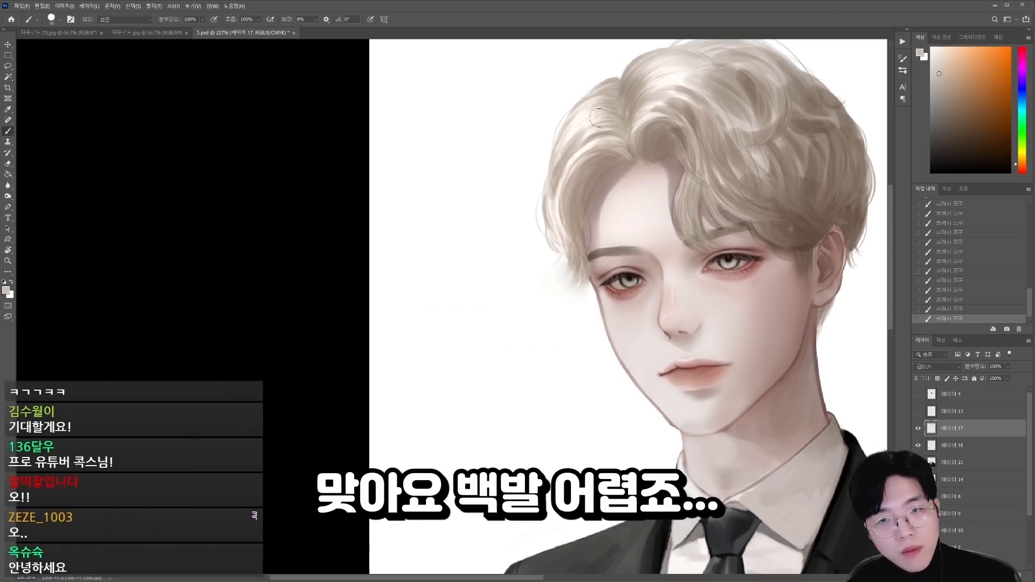
Step: Darken the top of the hair and the locks along the left side of the head
mouse_move(630, 96)
mouse_down()
mouse_move(655, 58)
mouse_move(661, 85)
mouse_up()
scroll(664, 87, down, 4)
mouse_move(666, 87)
mouse_down()
mouse_move(663, 179)
mouse_move(674, 165)
mouse_up()
key(bracketleft)
key(bracketleft)
key(bracketleft)
key(bracketleft)
scroll(662, 173, up, 6)
mouse_move(431, 293)
mouse_down()
mouse_move(396, 332)
mouse_move(411, 426)
mouse_up()
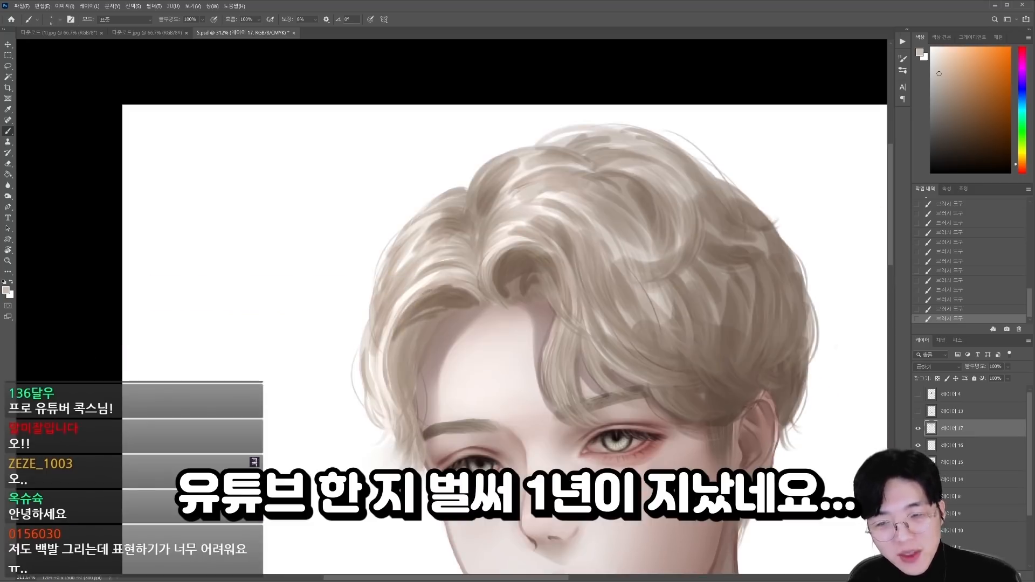
Step: Shade the hair tips beside the left temple, trim them with the eraser, and save the document
key(e)
key(b)
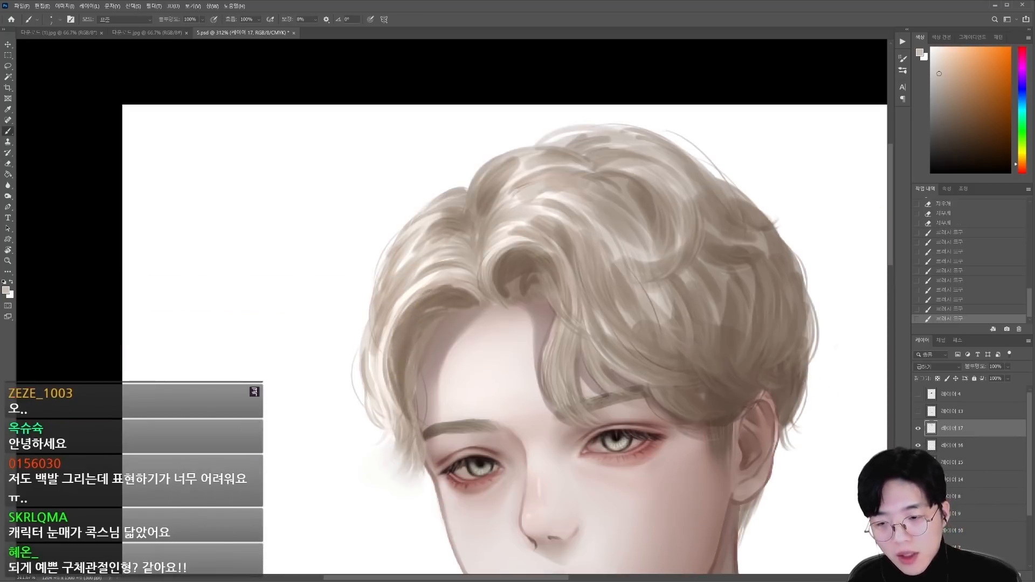
drag(402, 386, 414, 446)
key(e)
drag(396, 390, 411, 440)
scroll(329, 532, down, 4)
key(b)
drag(481, 414, 486, 452)
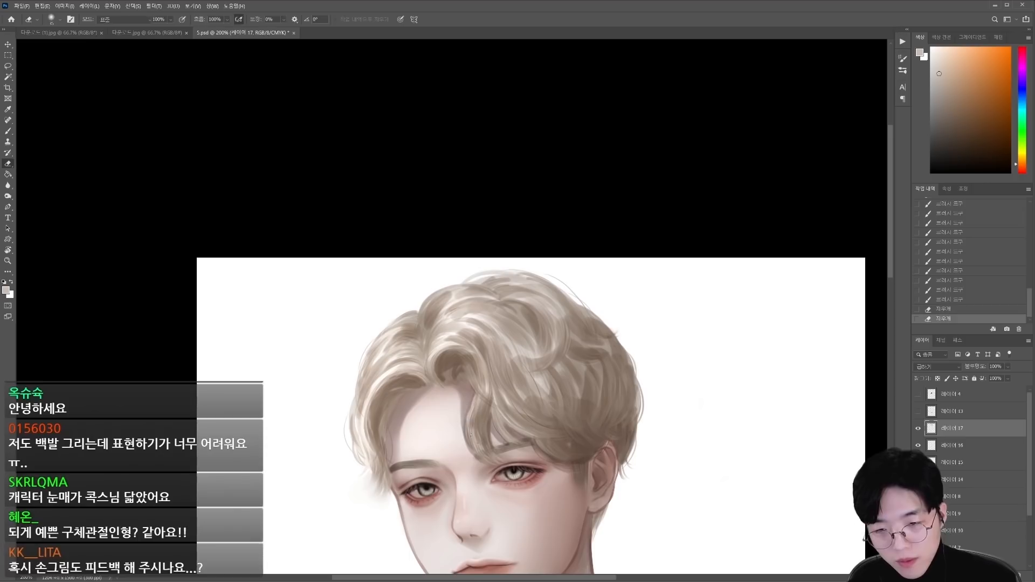
key(ctrl+s)
Step: Erase thin strands out of the hair shading to bring out highlights across the crown and waves
key(e)
scroll(454, 334, up, 3)
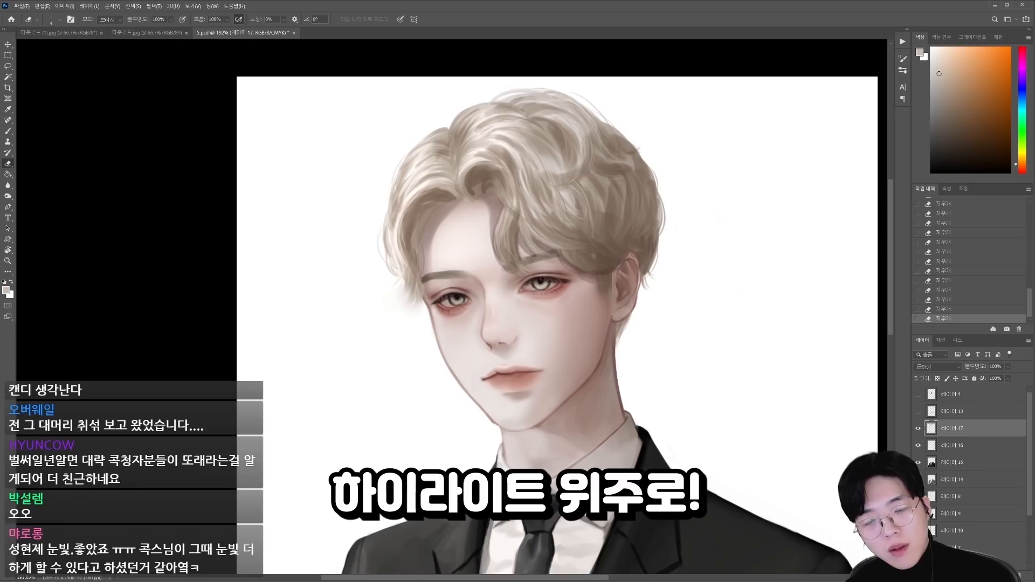
scroll(451, 306, down, 5)
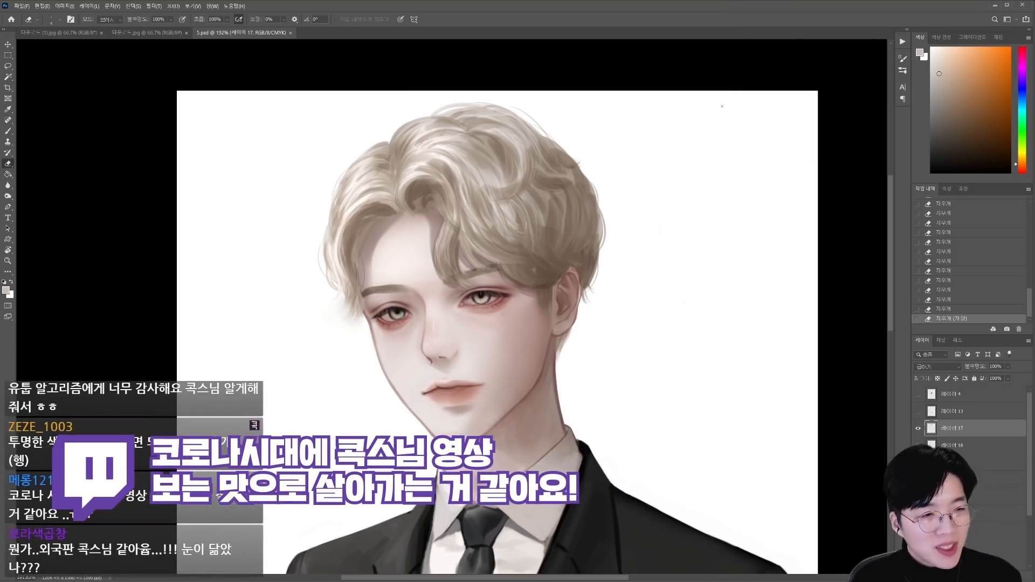
scroll(495, 183, up, 2)
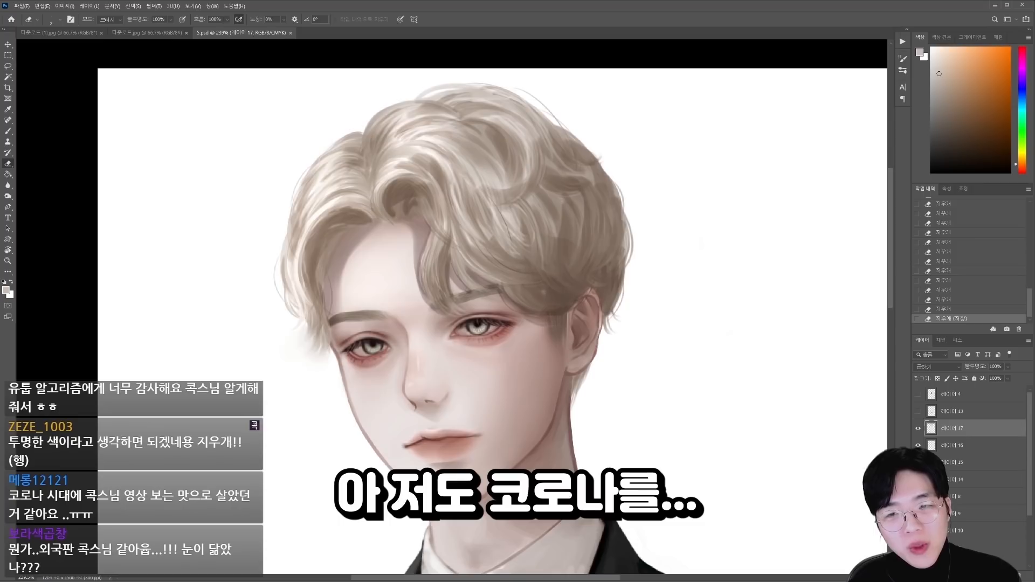
drag(478, 172, 489, 189)
drag(480, 173, 491, 192)
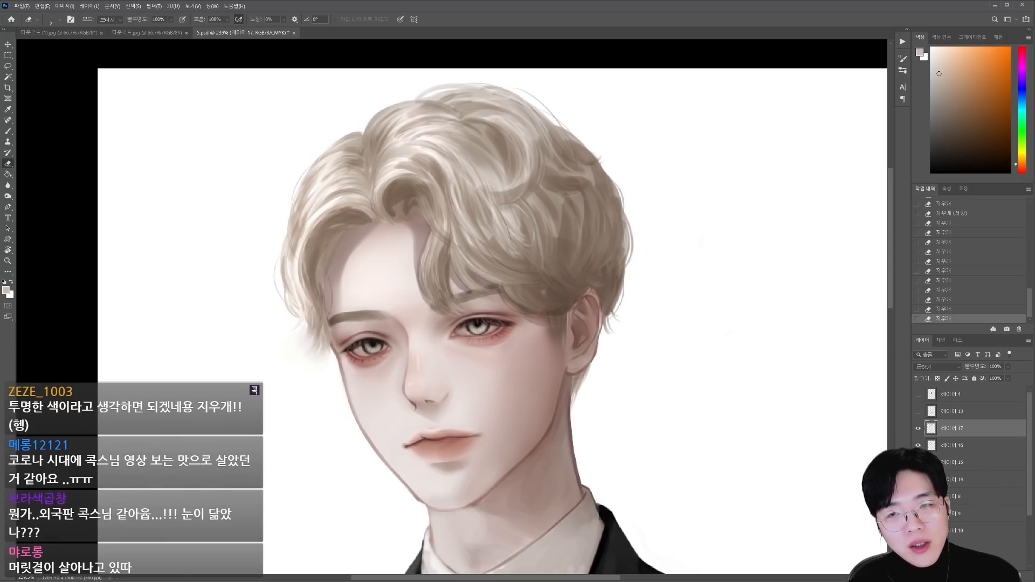
scroll(492, 171, down, 4)
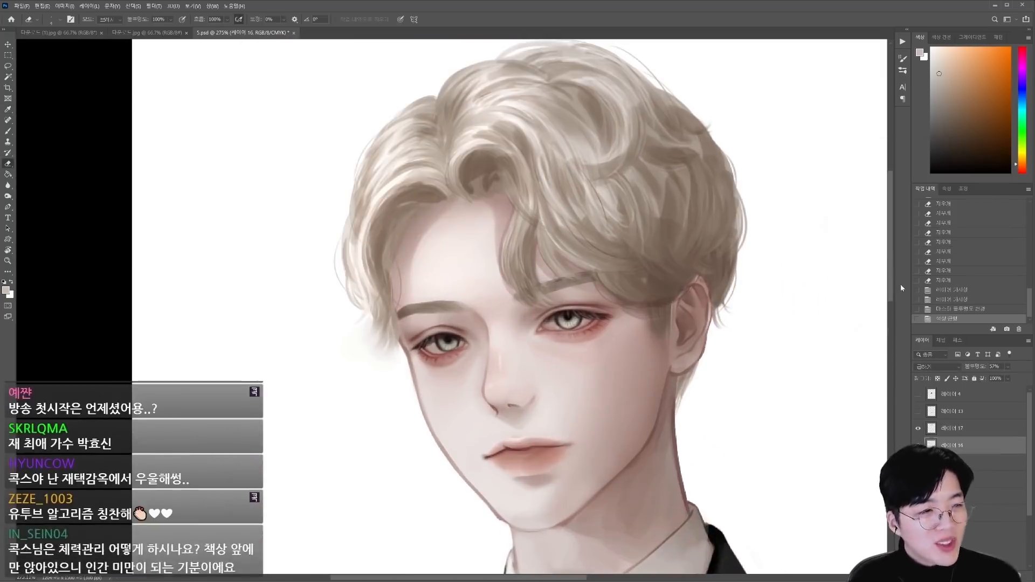
Step: Set the new layer to Multiply and paint deeper shadow clumps in the hair above the right ear, softening them with the eraser
click(941, 363)
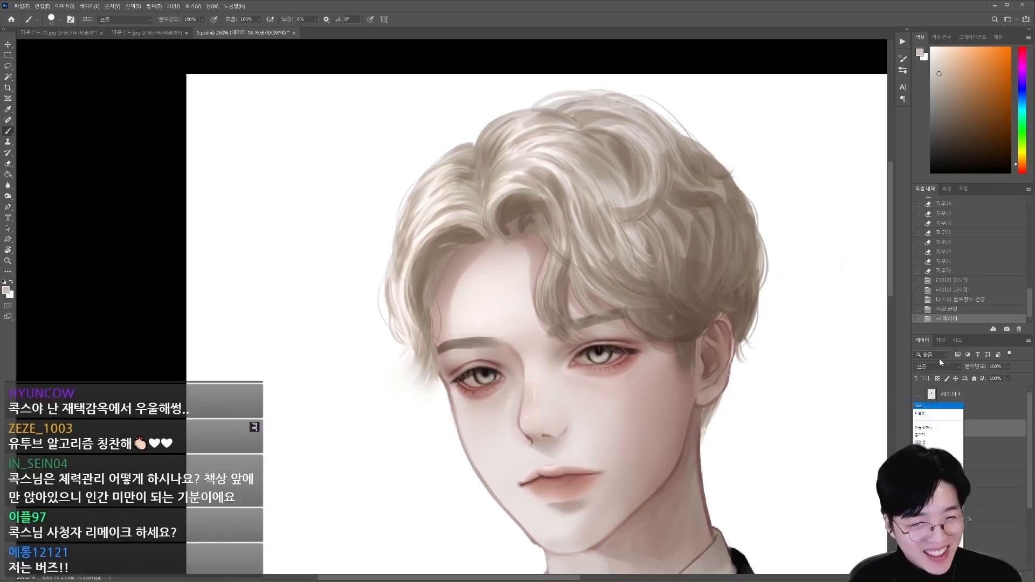
click(920, 435)
drag(754, 232, 723, 291)
drag(646, 317, 711, 325)
mouse_move(680, 243)
mouse_down()
mouse_move(679, 283)
mouse_move(604, 303)
mouse_move(683, 285)
mouse_move(693, 301)
mouse_up()
key(e)
key(b)
drag(754, 270, 733, 329)
key(e)
drag(727, 259, 747, 294)
key(b)
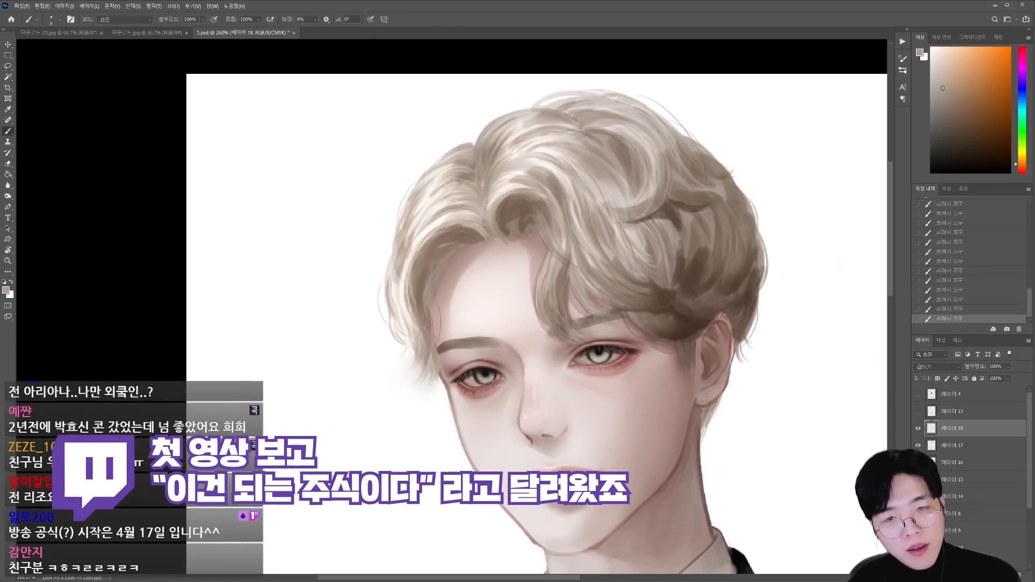
Step: Deepen the shadows between the crown waves and side locks of the hair, and save the document
drag(675, 182, 671, 208)
mouse_move(584, 129)
mouse_down()
mouse_move(628, 148)
mouse_move(565, 111)
mouse_up()
key(e)
key(b)
key(e)
key(ctrl+s)
scroll(628, 148, down, 4)
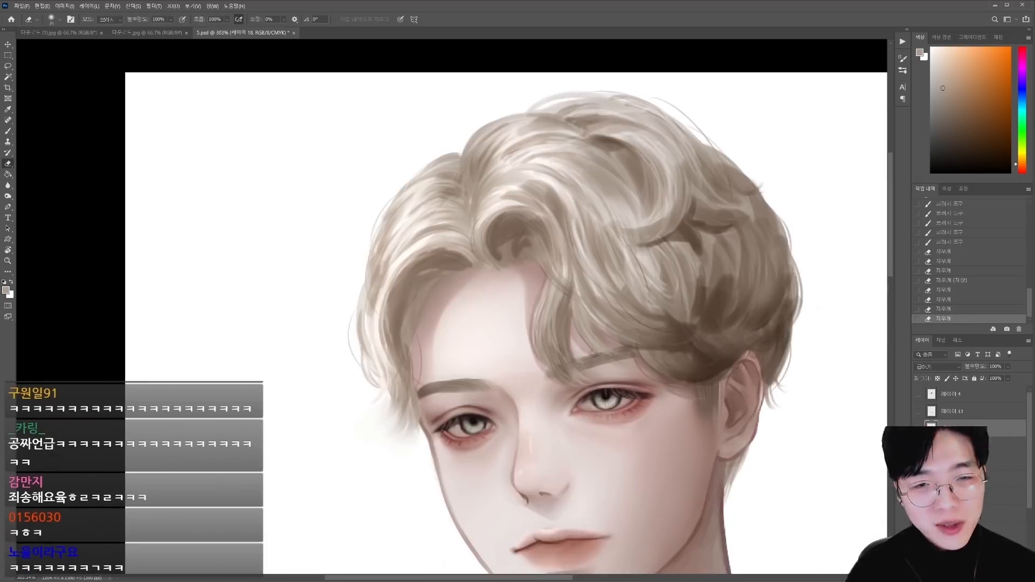
key(b)
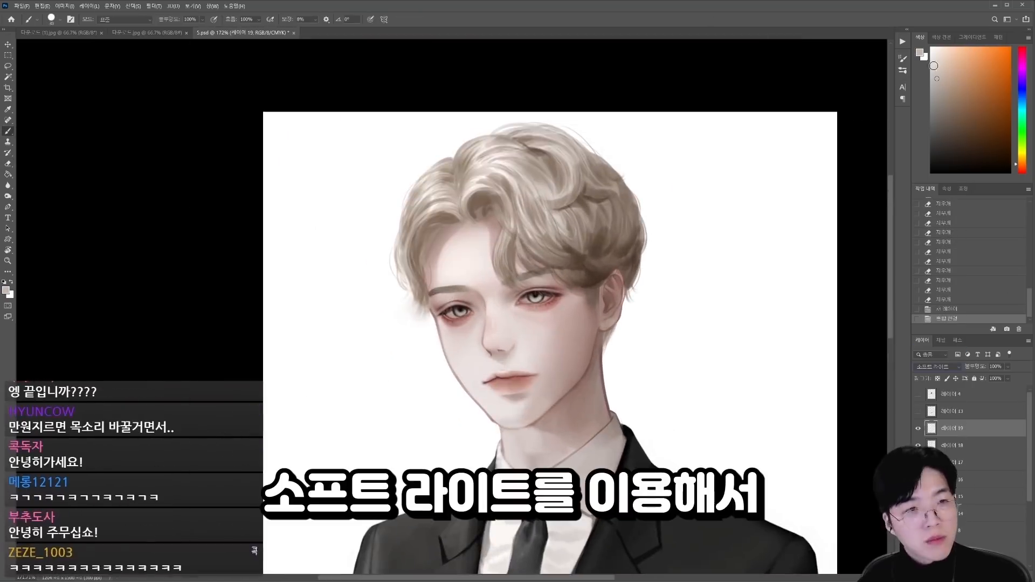
mouse_move(415, 232)
mouse_down()
mouse_move(486, 146)
mouse_move(539, 216)
mouse_move(604, 178)
mouse_move(668, 224)
mouse_up()
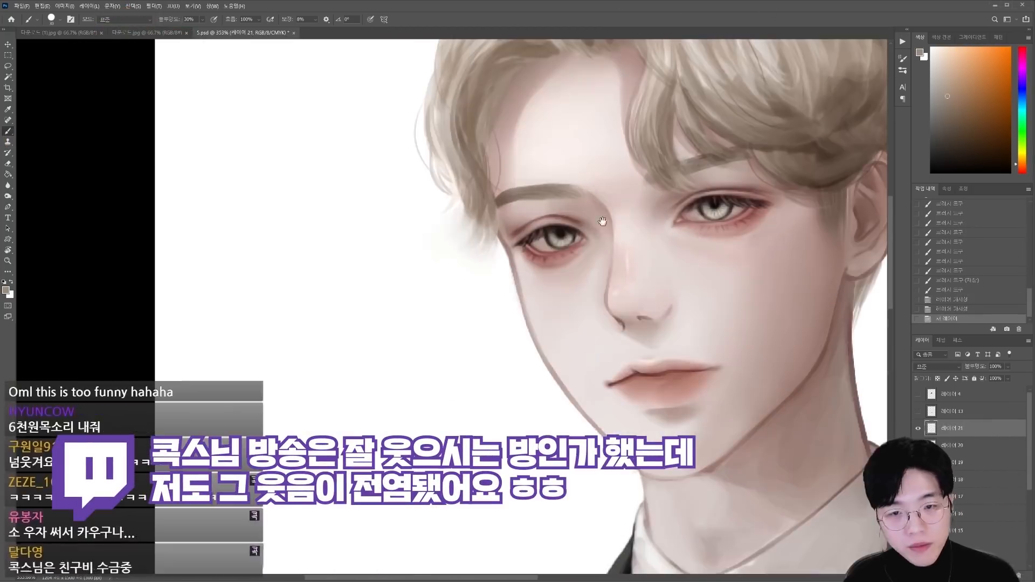
Step: Shade the inner corner by the left eye and the nose bridge with sampled skin tones and an enlarged brush
alt+click(598, 207)
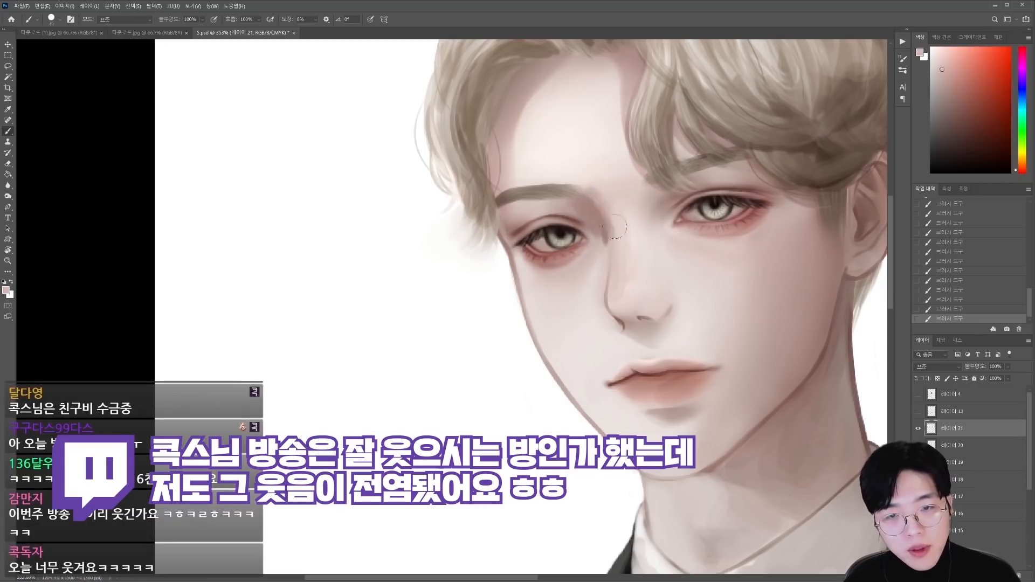
alt+click(613, 227)
drag(594, 205, 620, 262)
key(])
key(])
key(])
drag(641, 221, 661, 297)
scroll(663, 319, down, 6)
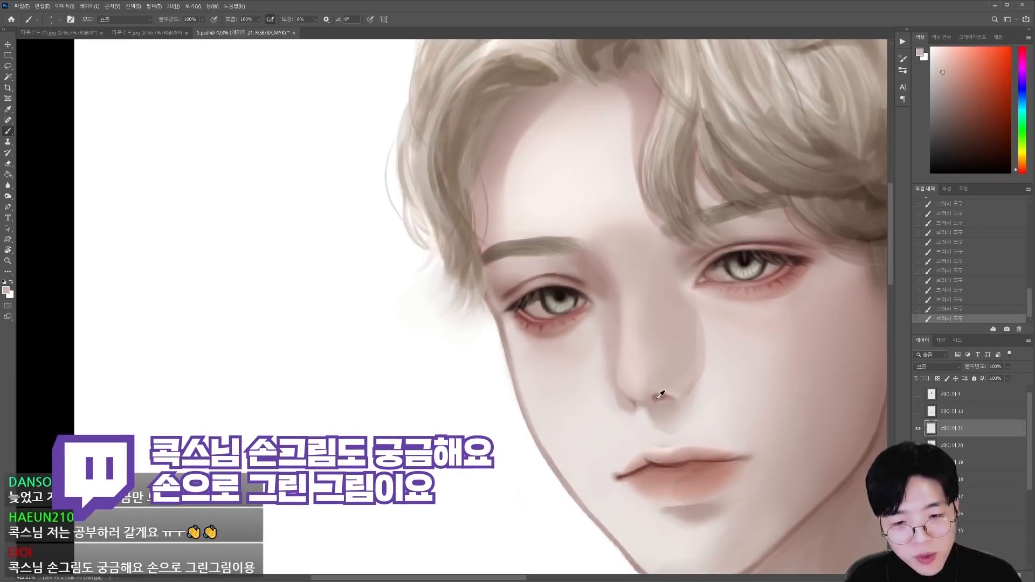
Step: Refine the nose tip and nostrils with sampled skin tones and a reduced brush
alt+click(657, 400)
alt+click(635, 407)
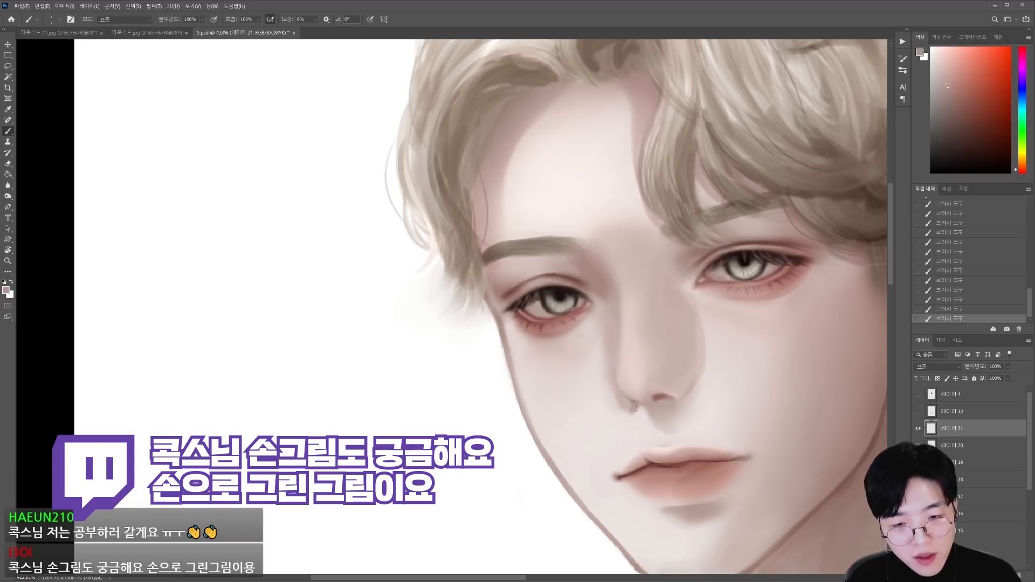
alt+click(644, 417)
scroll(688, 416, up, 1)
alt+click(674, 412)
drag(649, 399, 671, 400)
key([)
key([)
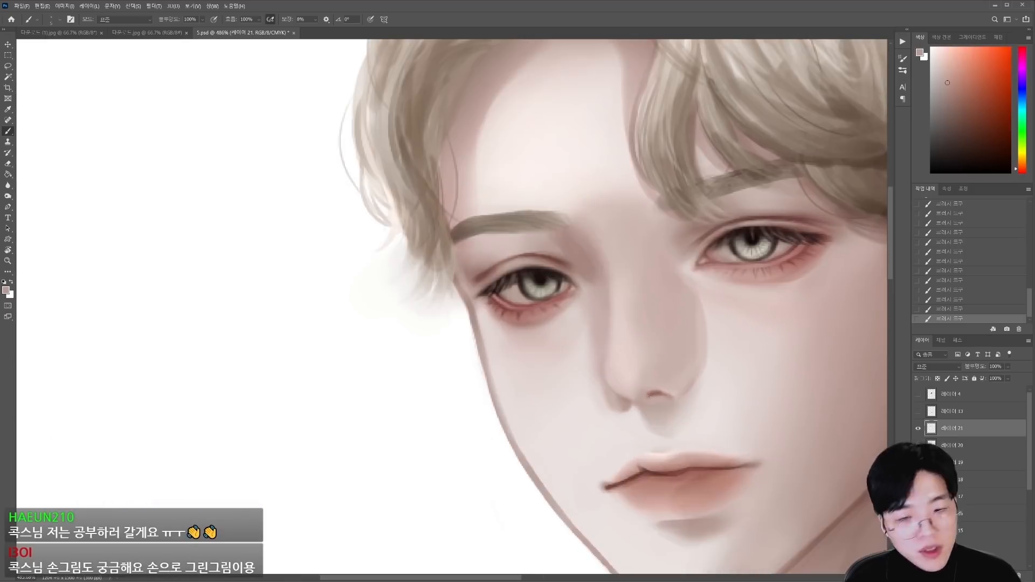
alt+click(647, 468)
alt+click(654, 409)
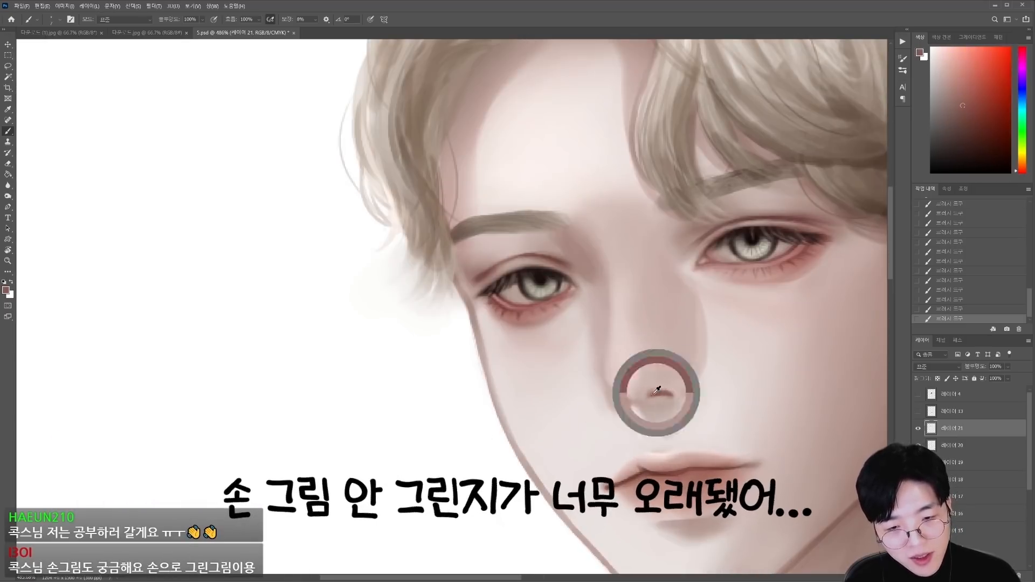
Step: Blend the nose tip, the right side of the nose and the area below it with an enlarged brush
key(])
key(])
key(])
alt+click(639, 403)
key(])
key(])
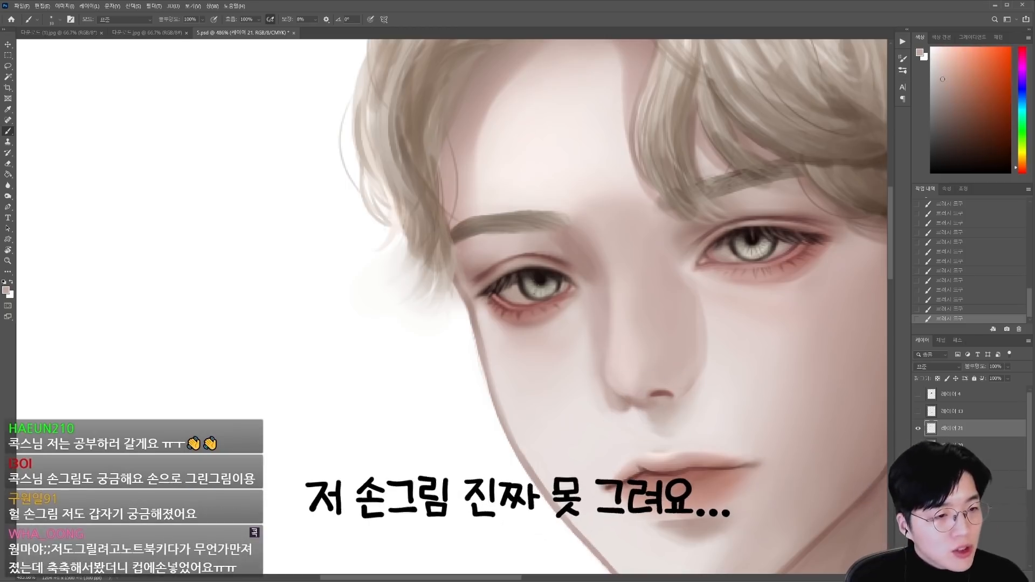
alt+click(645, 390)
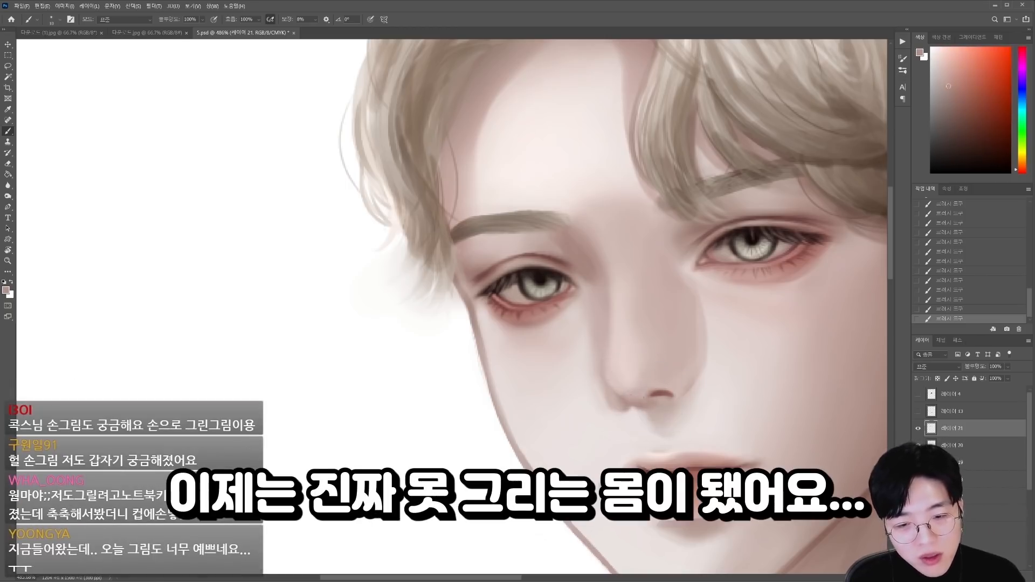
alt+click(694, 356)
key(])
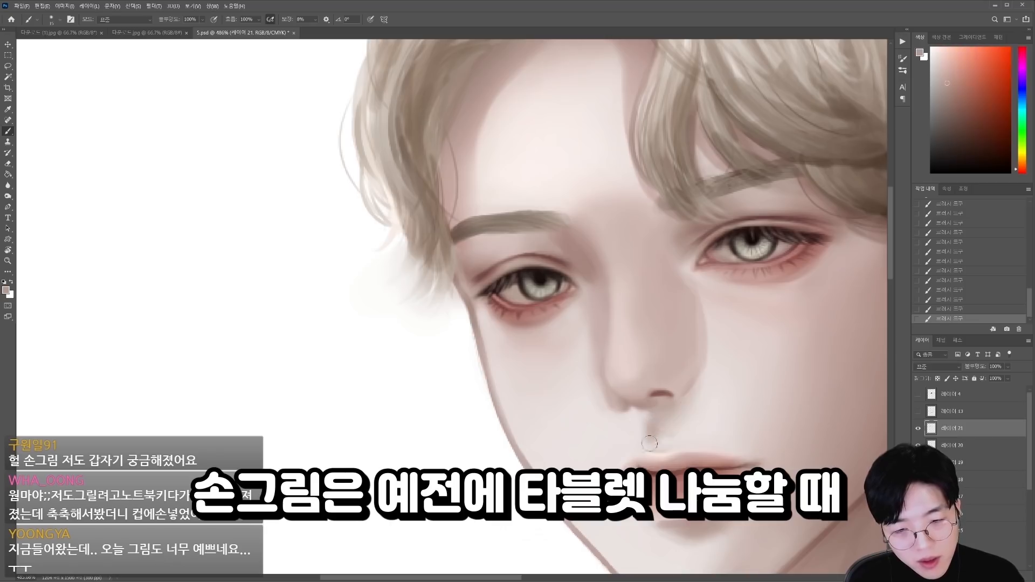
Step: Blend the area between the nose and upper lip and the skin beside the nose with sampled skin tones
alt+click(651, 424)
key([)
alt+click(653, 424)
mouse_move(663, 416)
mouse_down()
mouse_move(664, 437)
mouse_move(675, 427)
mouse_up()
alt+click(696, 408)
key(])
key(])
key(])
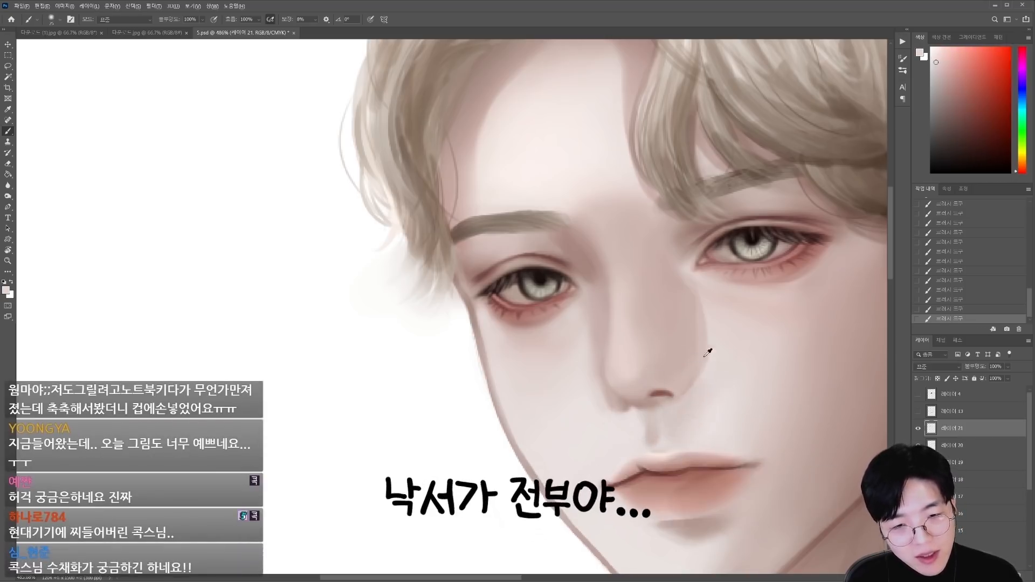
alt+click(707, 351)
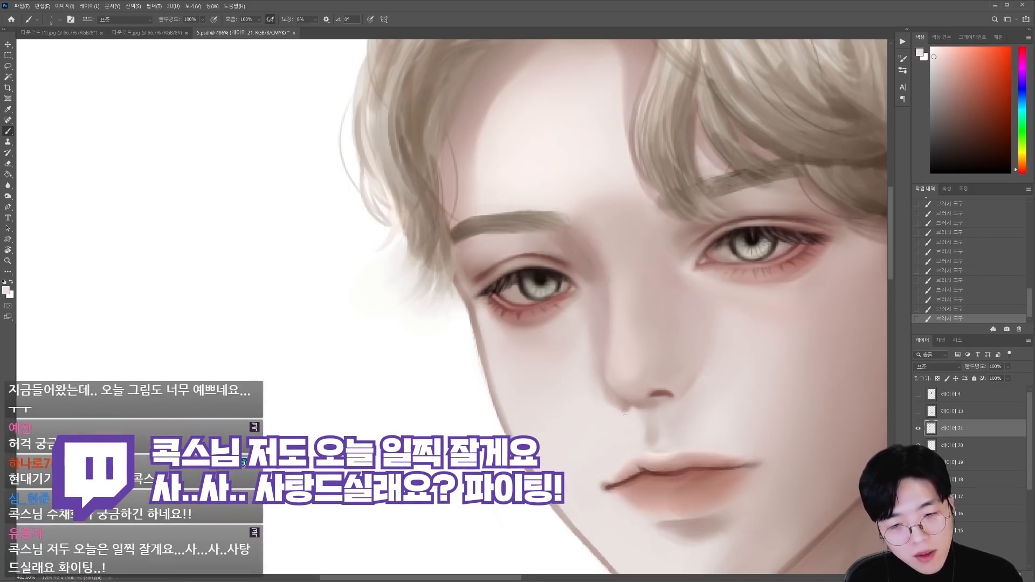
Step: Refine the nostril, nose bridge and inner corner of the left eye with sampled tones, toggling the layer's visibility to compare
scroll(620, 435, down, 8)
drag(635, 432, 639, 339)
scroll(649, 340, up, 6)
key(bracketright)
key(bracketright)
key(bracketright)
key(bracketright)
key(bracketright)
key(bracketright)
key(bracketright)
key(bracketright)
key(bracketright)
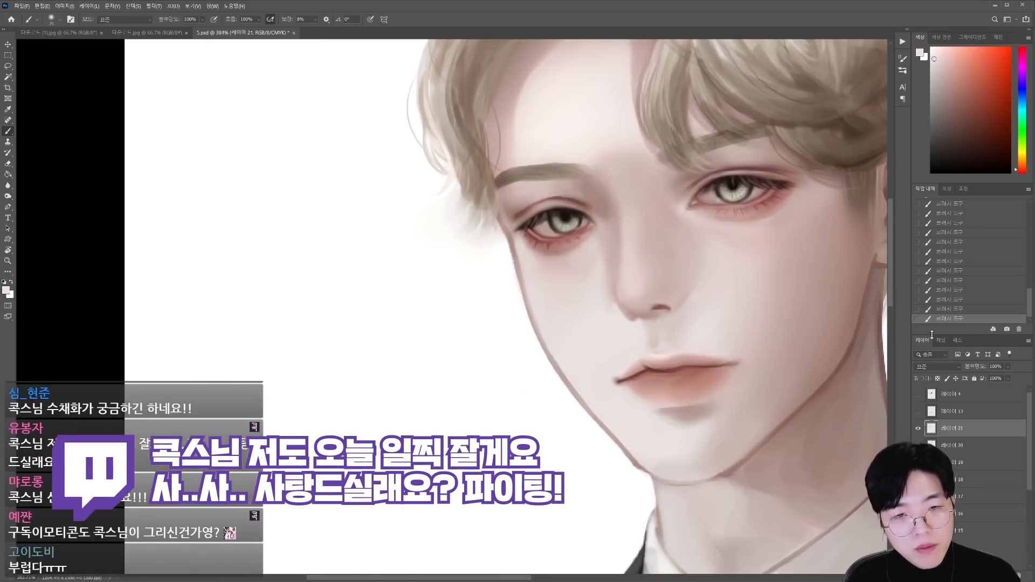
click(918, 429)
click(918, 428)
alt+click(657, 305)
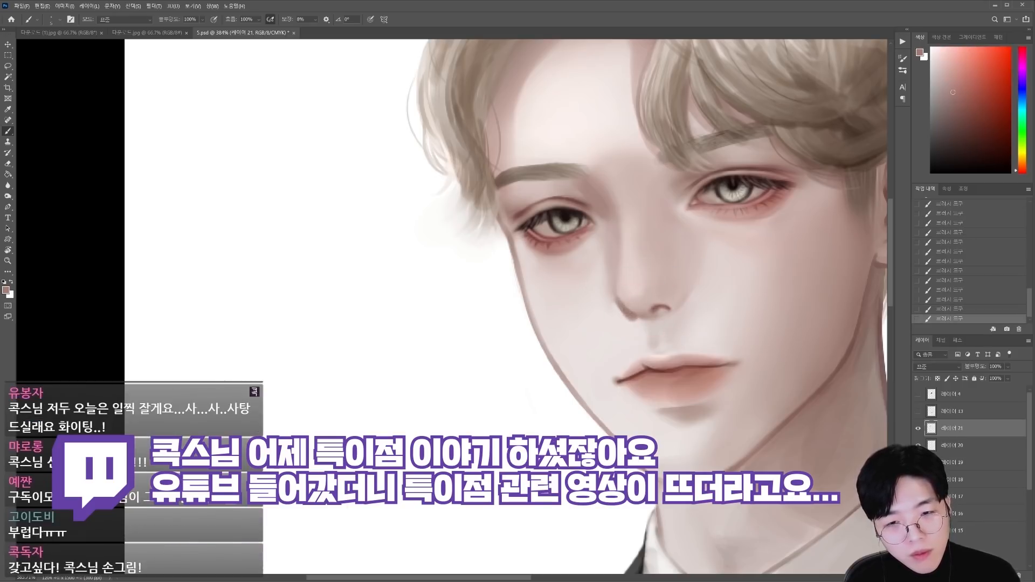
alt+click(625, 233)
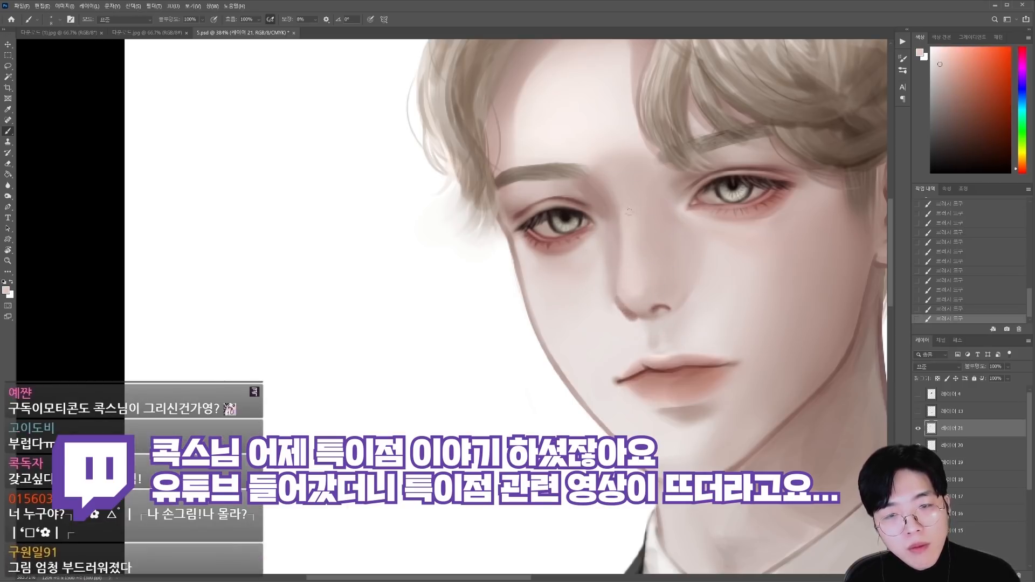
alt+click(621, 202)
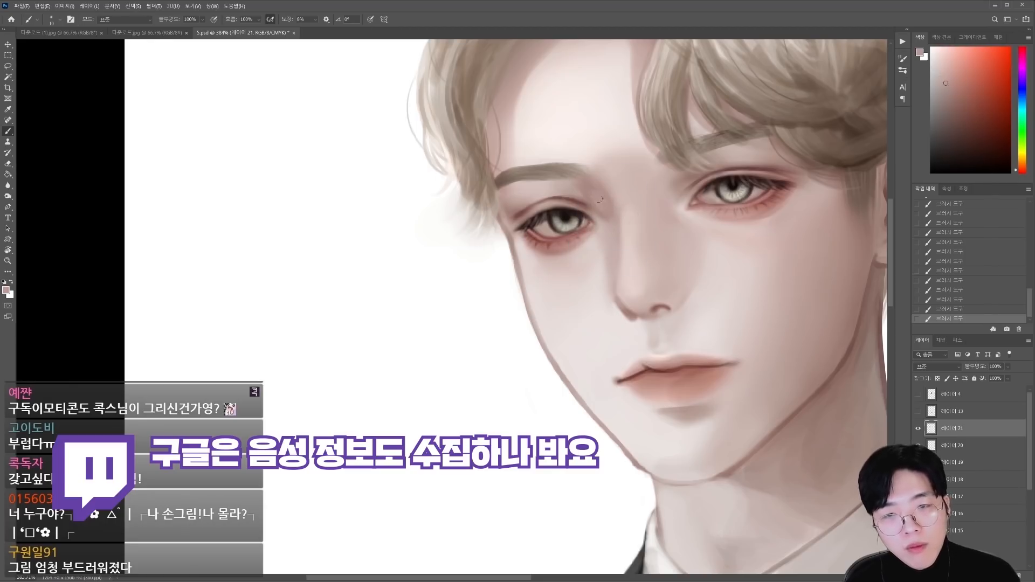
alt+click(600, 199)
scroll(674, 259, down, 1)
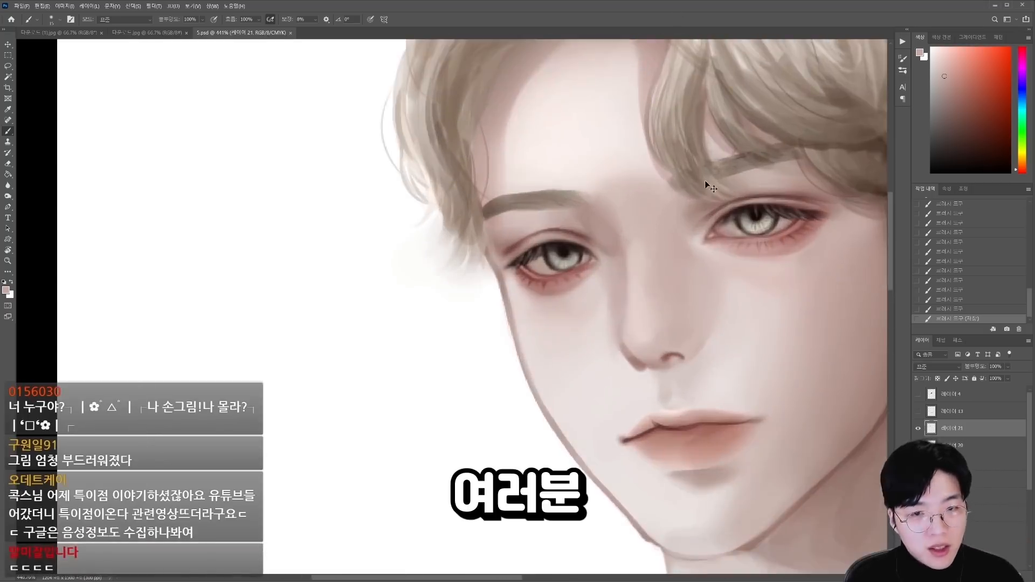
Step: Blend the cheek, the jaw and the chin below the lower lip with sampled skin tones and a larger brush
scroll(694, 219, down, 1)
alt+click(756, 459)
mouse_move(736, 469)
mouse_down()
mouse_move(760, 476)
mouse_move(736, 435)
mouse_move(637, 375)
mouse_move(686, 345)
mouse_up()
alt+click(598, 421)
mouse_move(694, 407)
mouse_down()
mouse_move(643, 382)
mouse_move(693, 382)
mouse_up()
key(])
alt+click(636, 423)
drag(631, 426, 589, 418)
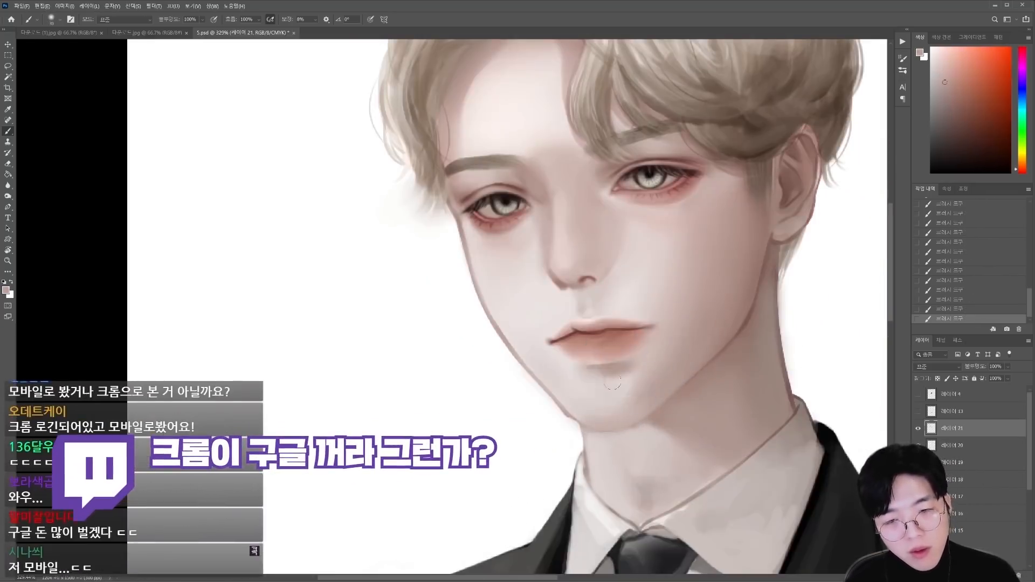
alt+click(517, 286)
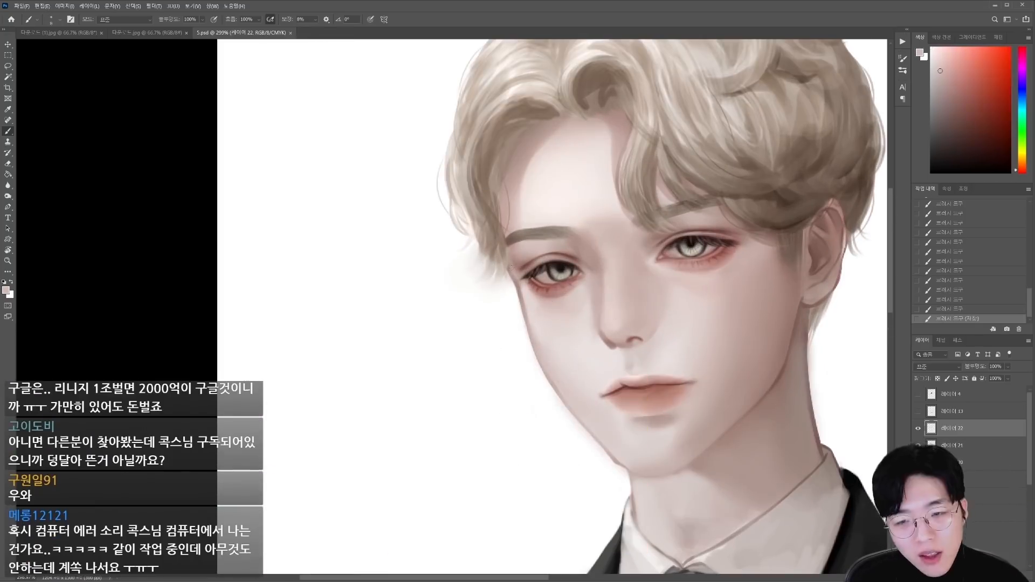
Step: Clean up the outer contour of the left cheek and jaw on the rotated canvas, and turn the canvas upright again
drag(515, 270, 524, 318)
alt+click(510, 291)
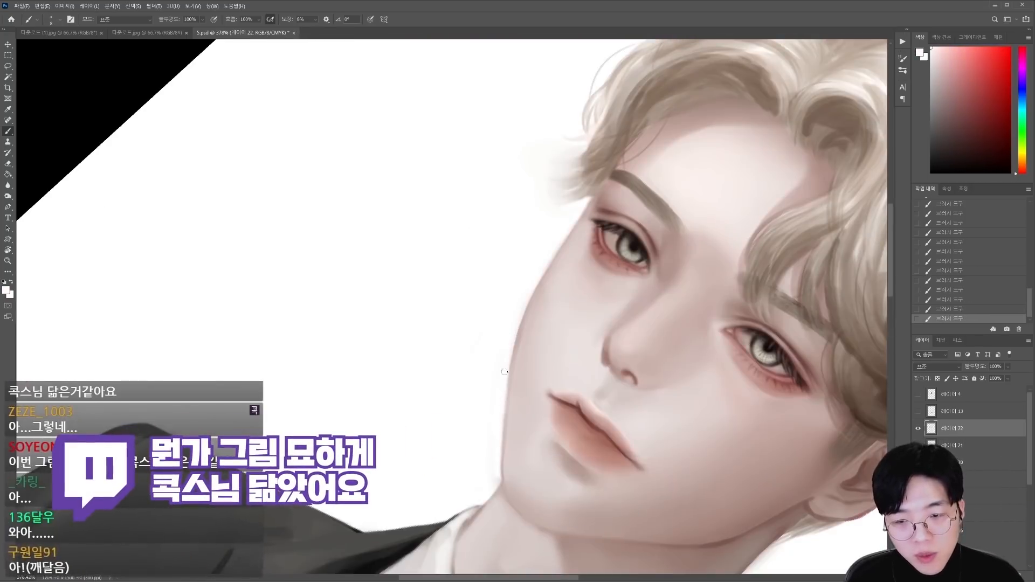
drag(495, 470, 476, 462)
key(r)
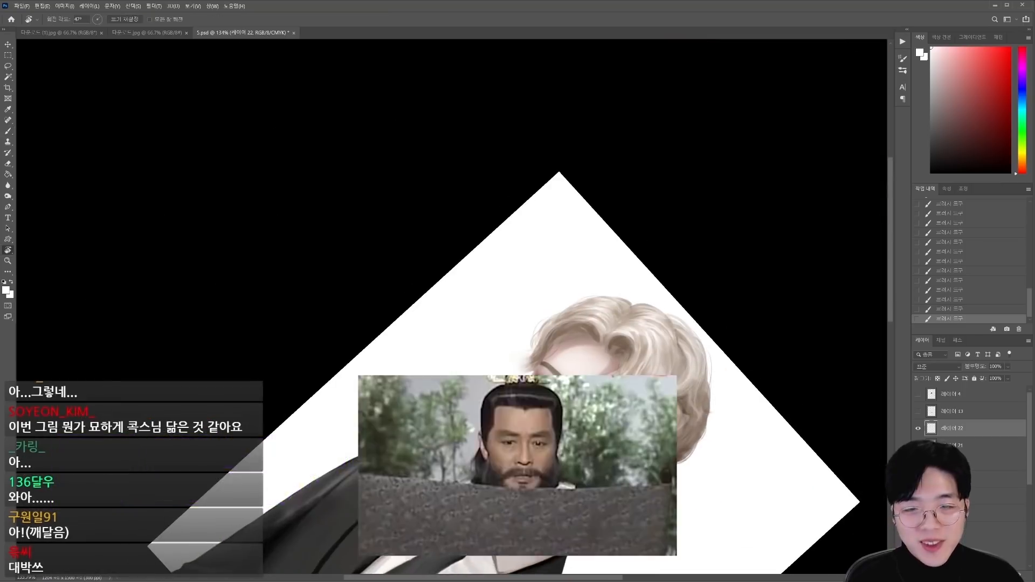
drag(609, 445, 721, 273)
key(b)
Step: Sketch thin dark angular glasses around both eyes on a new layer, erasing and redrawing the lower rims
key(ctrl+alt+shift+n)
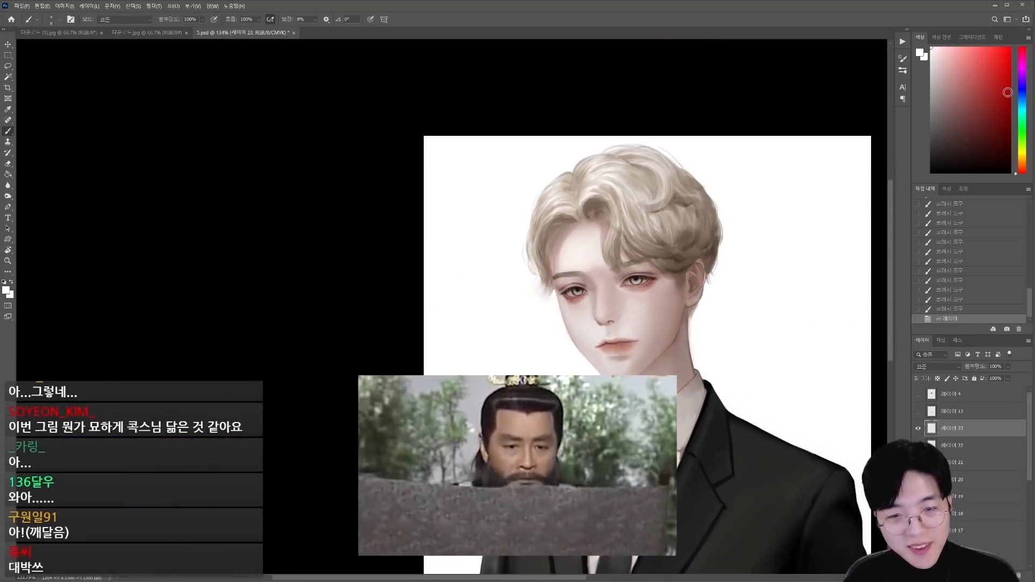
drag(555, 306, 601, 306)
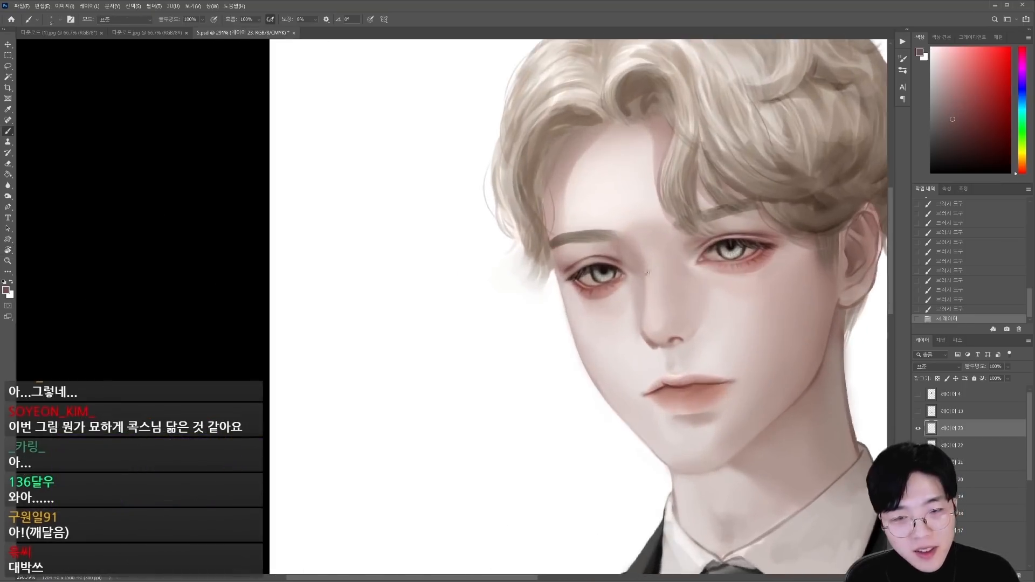
key(bracketleft)
key(bracketleft)
key(bracketleft)
drag(639, 277, 683, 275)
mouse_move(688, 258)
mouse_down()
mouse_move(707, 309)
mouse_move(767, 303)
mouse_up()
drag(780, 251, 767, 303)
drag(638, 270, 635, 323)
drag(556, 285, 562, 330)
key(e)
drag(707, 309, 768, 303)
key(b)
drag(577, 345, 630, 333)
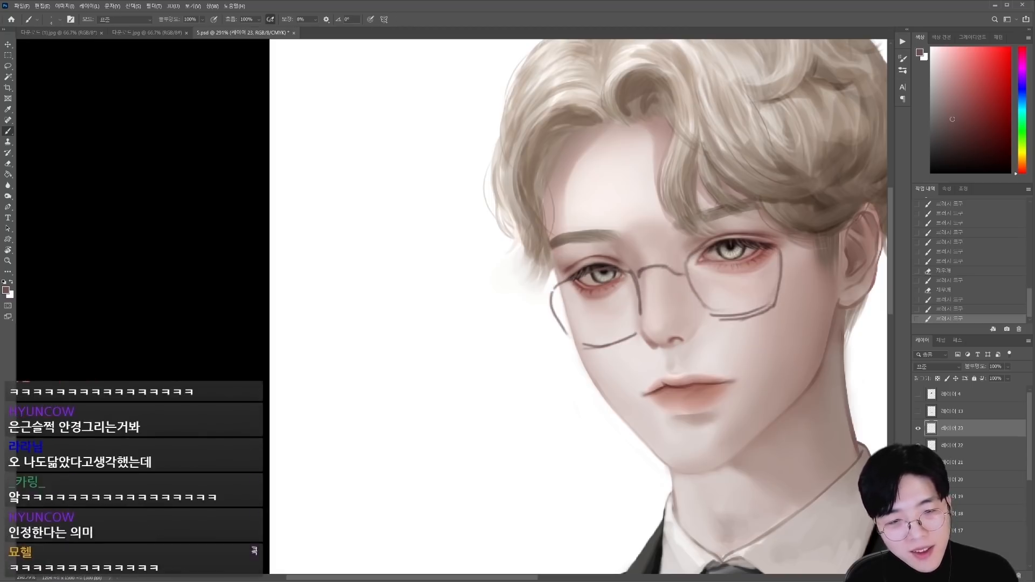
drag(710, 315, 771, 309)
Step: Shift the glasses sketch, hide its layer and return to the painting layer beneath it
mouse_move(466, 429)
mouse_down()
mouse_move(419, 429)
mouse_move(392, 197)
mouse_move(412, 195)
mouse_up()
drag(509, 289, 640, 346)
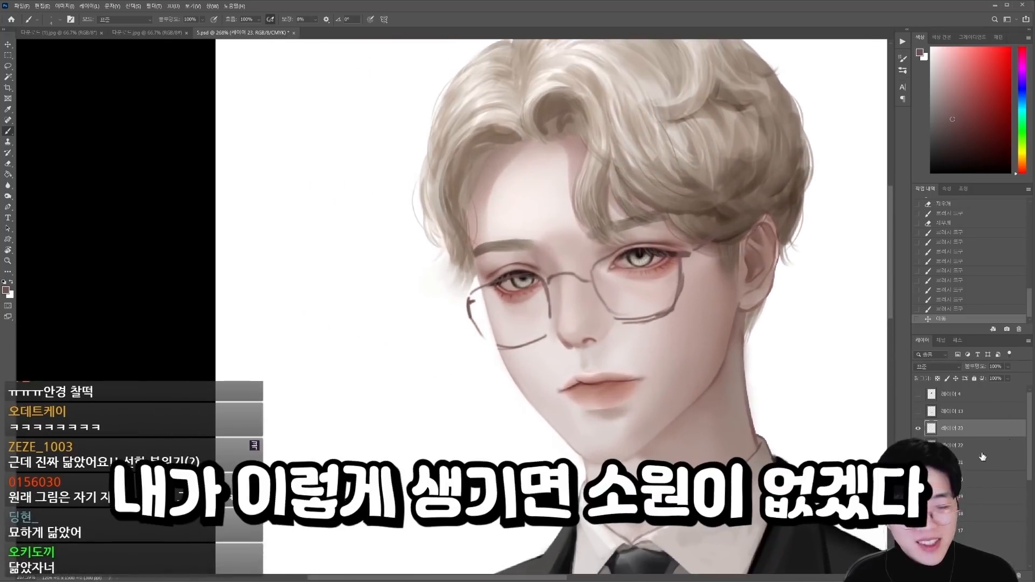
click(918, 428)
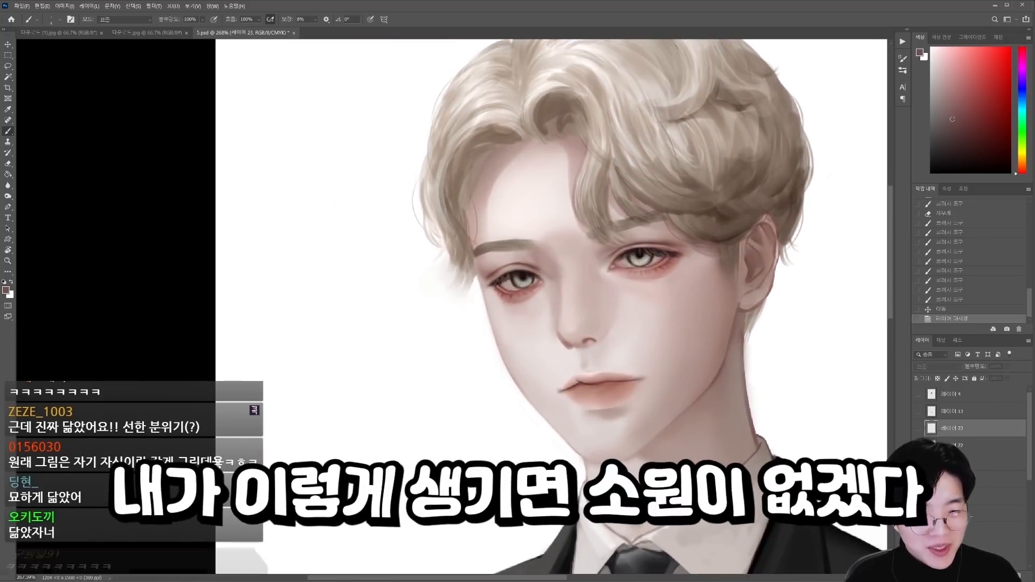
click(970, 445)
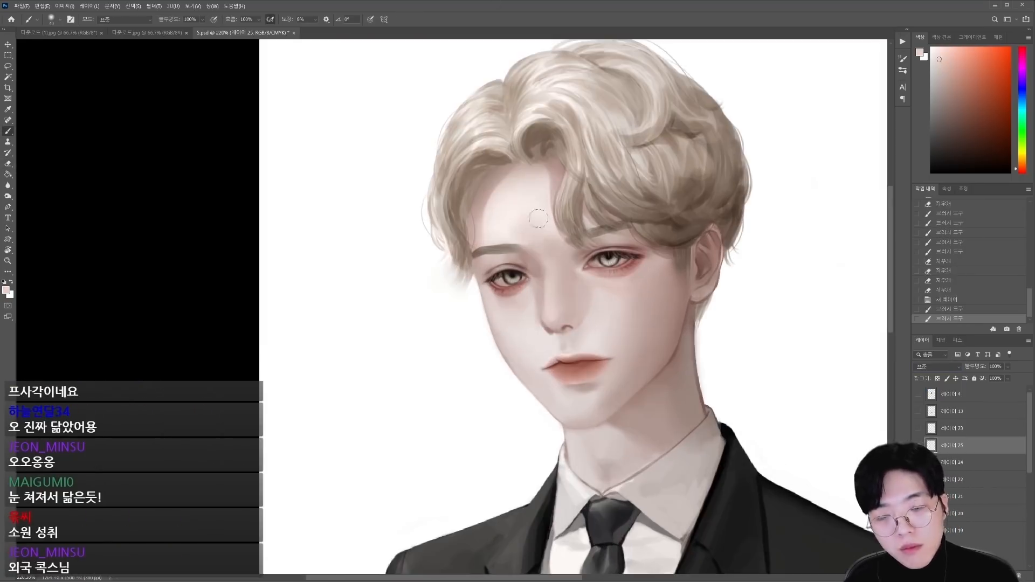
Step: Flip the canvas horizontally and blend the cheek and jaw beside the mouth with sampled skin tones and an enlarged brush
alt+click(539, 263)
key(ctrl+shift+h)
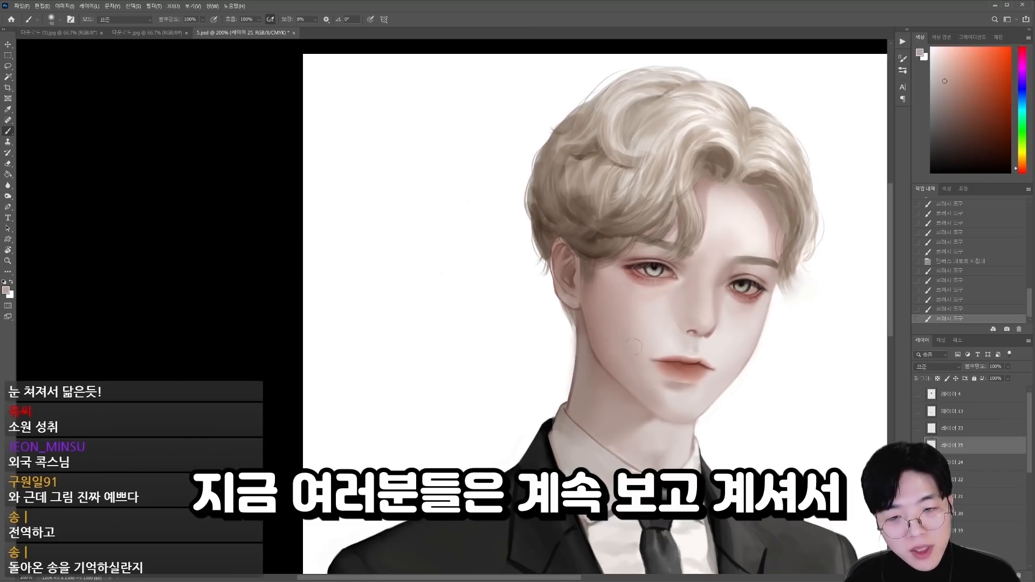
alt+click(639, 347)
mouse_move(634, 346)
mouse_down()
mouse_move(622, 344)
mouse_move(650, 398)
mouse_up()
key(bracketright)
key(bracketright)
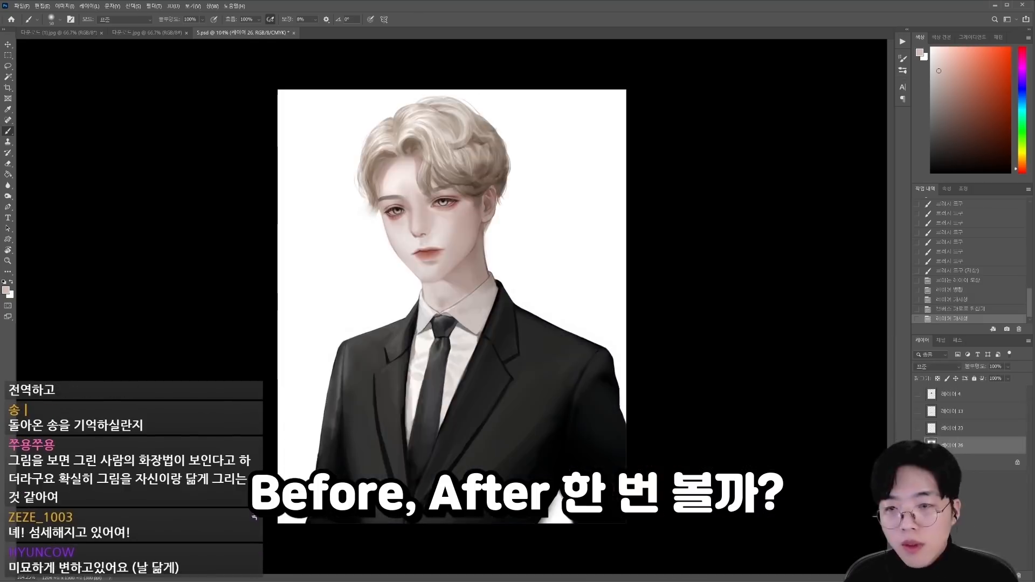
scroll(410, 192, up, 4)
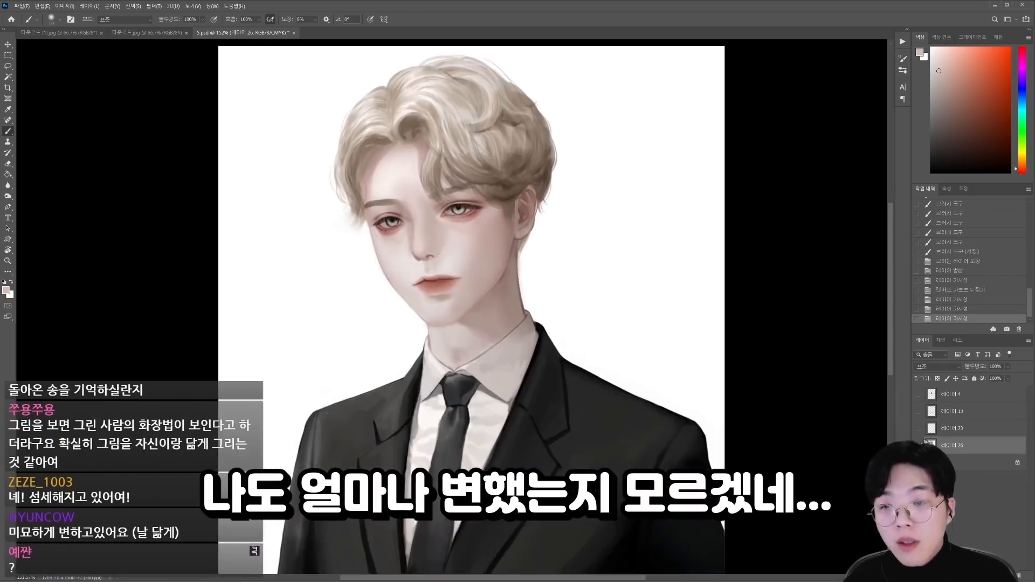
Step: Adjust the shape of the left eye area with Liquify, and toggle the layer's visibility to compare
key(ctrl+shift+x)
scroll(480, 216, up, 6)
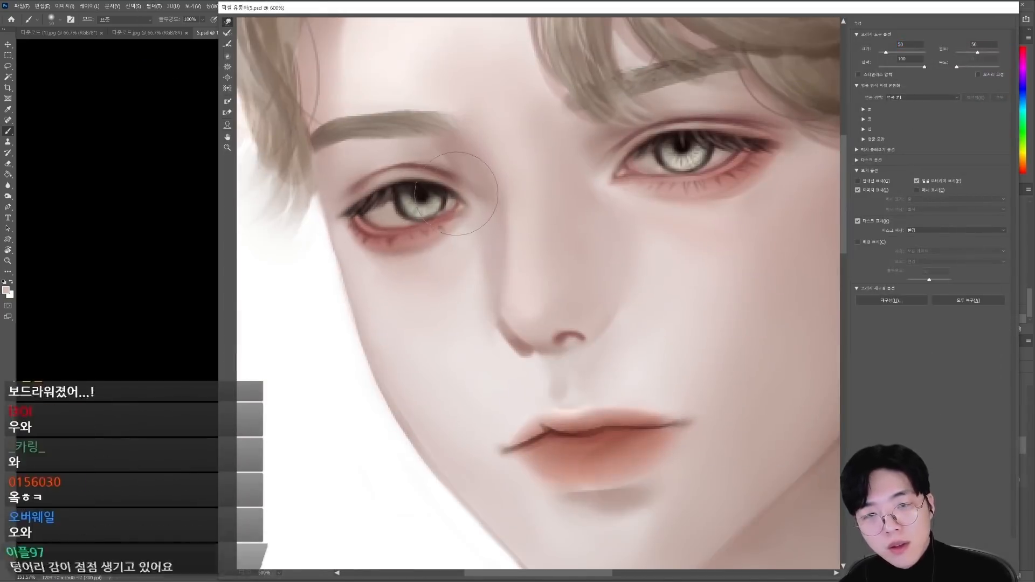
key(Return)
click(154, 6)
click(175, 103)
scroll(517, 284, up, 6)
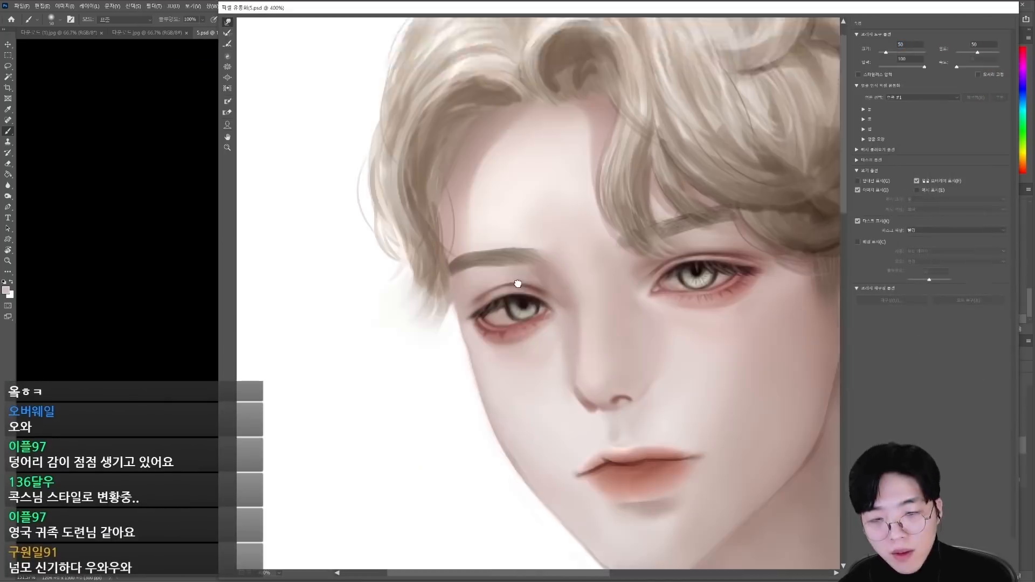
drag(517, 284, 501, 233)
drag(497, 287, 488, 280)
key(Return)
click(918, 445)
click(918, 445)
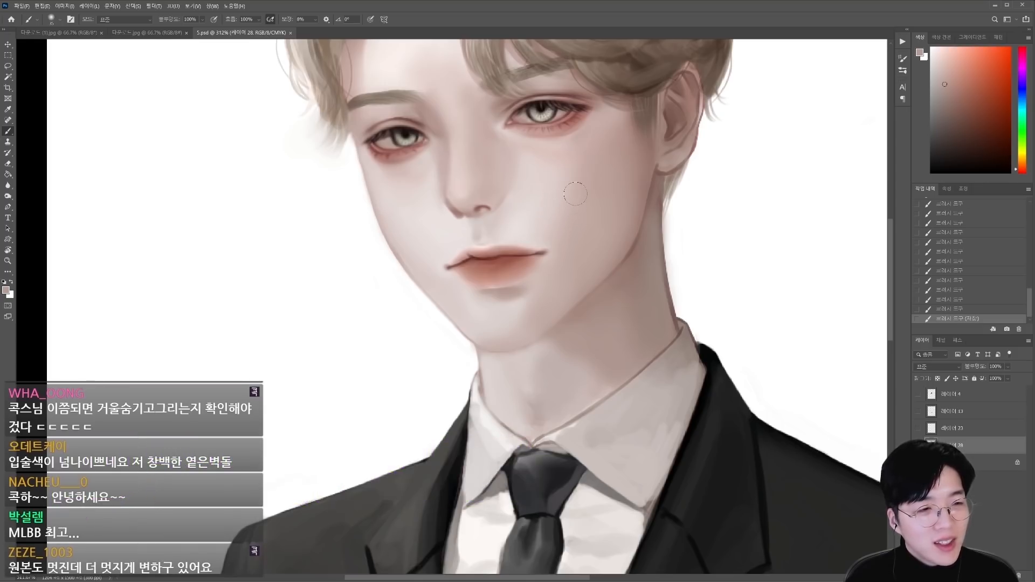
Step: Soften the shading along the jaw and neck with an enlarged brush, and save the document
scroll(544, 366, down, 3)
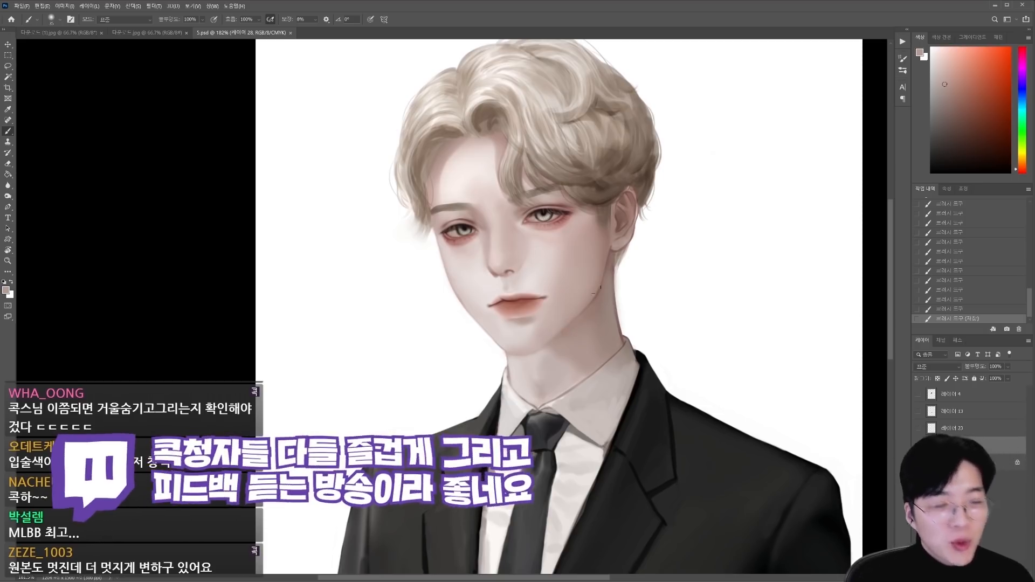
scroll(577, 367, up, 2)
drag(584, 370, 567, 380)
key(])
key(])
key(])
alt+click(570, 380)
key(ctrl+s)
scroll(573, 376, down, 4)
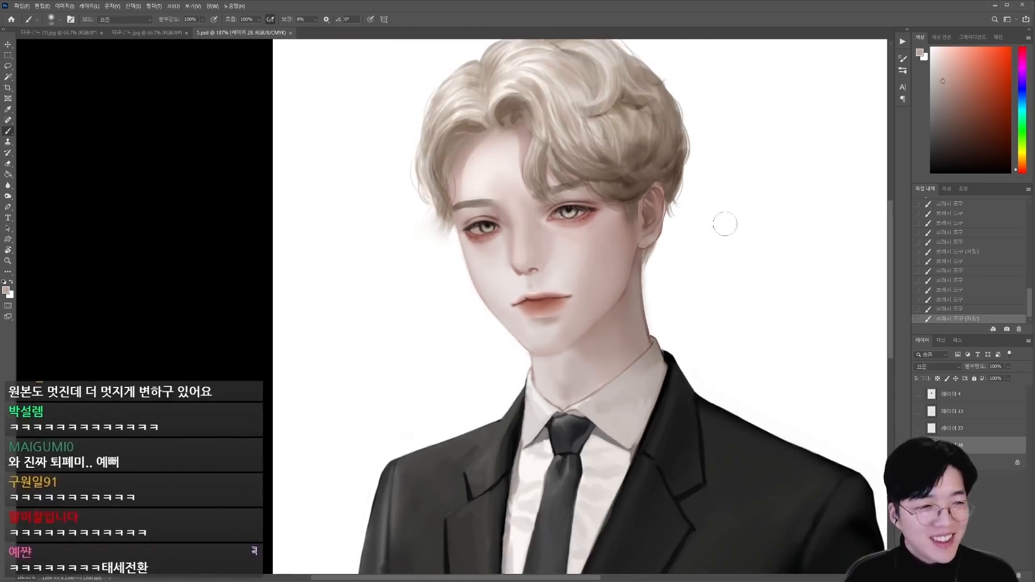
Step: Lasso the iris of the eye nearer the ear on the flipped canvas, copy it to a new layer and nudge it left twice
scroll(722, 224, up, 2)
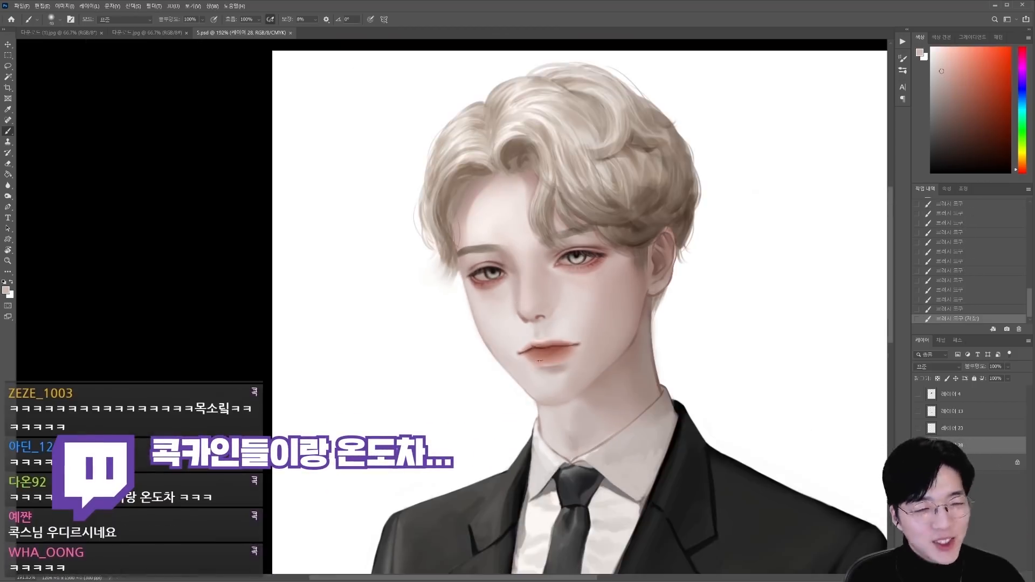
scroll(467, 334, up, 2)
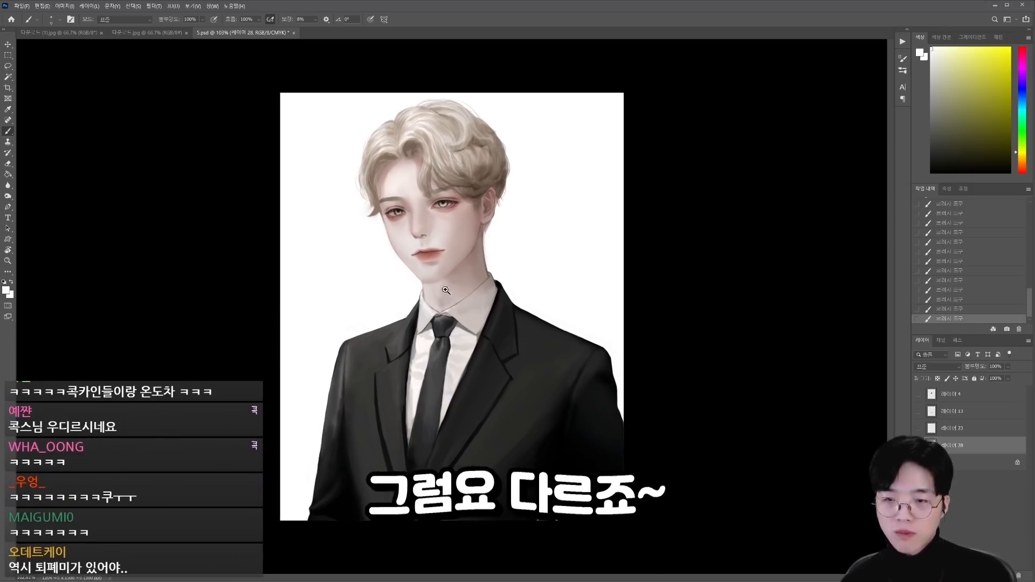
scroll(423, 266, up, 5)
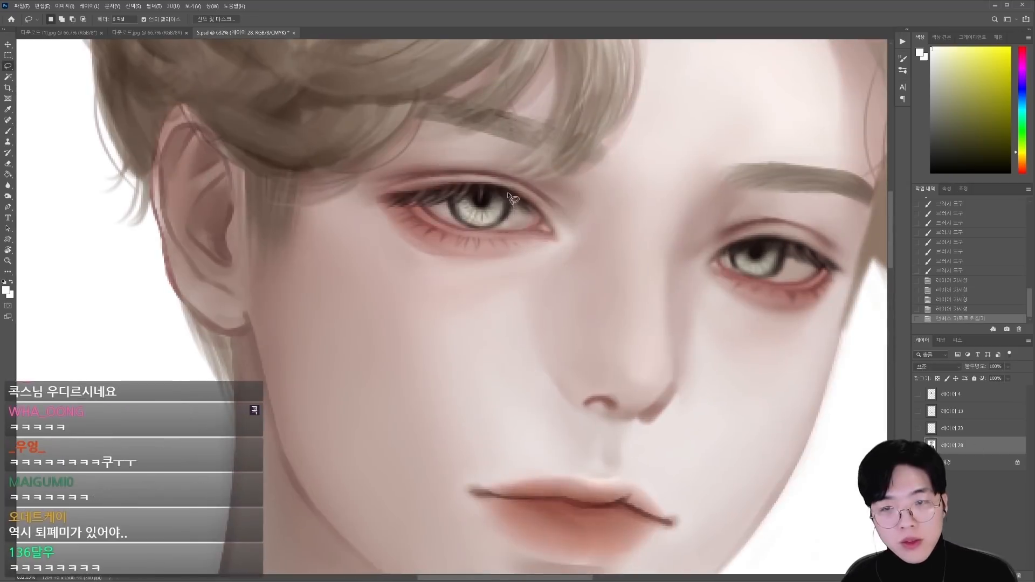
drag(509, 194, 466, 189)
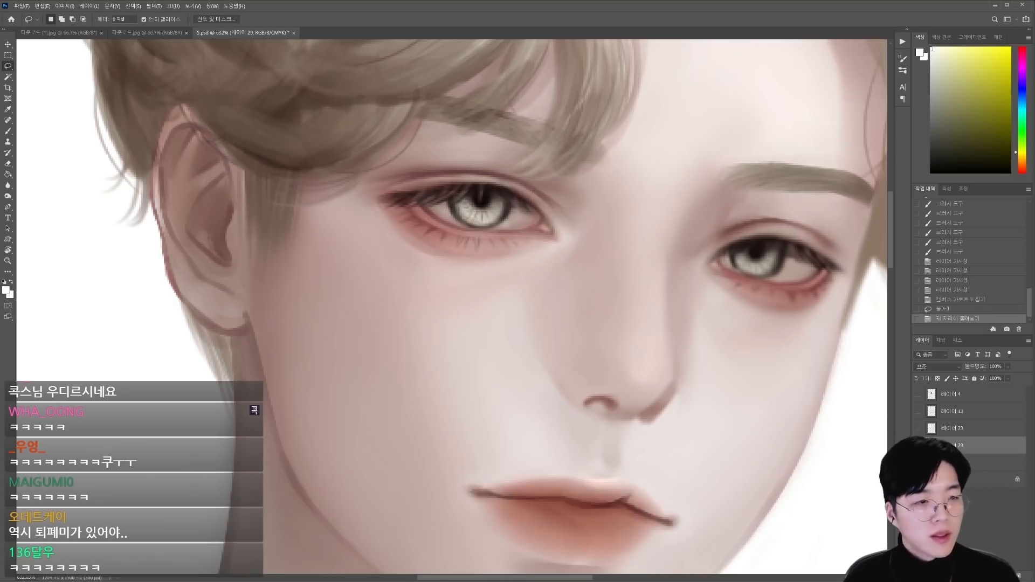
key(ctrl+Left)
key(ctrl+Left)
Step: Repaint the eye white beside the shifted iris with short brush strokes, and toggle the layer's visibility to compare
key(b)
alt+click(507, 220)
drag(507, 218, 504, 223)
drag(506, 219, 501, 224)
drag(503, 221, 498, 226)
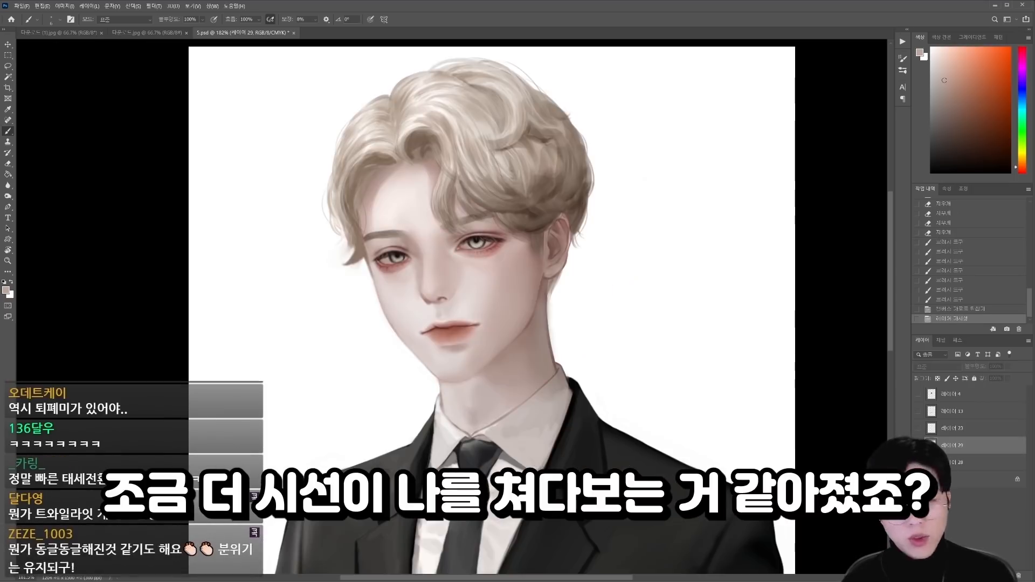
drag(436, 252, 478, 340)
click(918, 446)
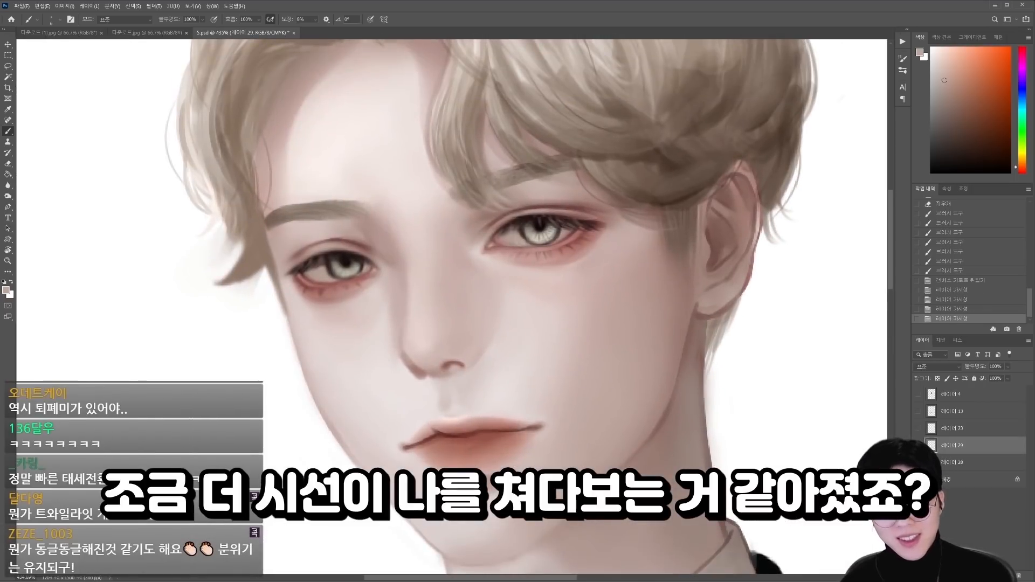
Step: Pick a darker reddish brown and paint the shadow under the earlobe along the back of the jaw
scroll(547, 369, down, 5)
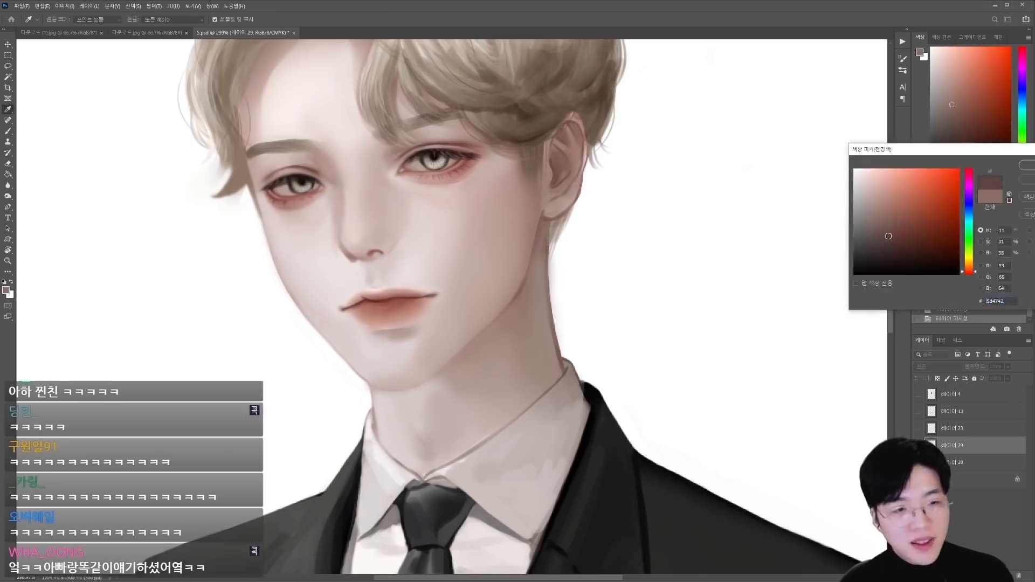
key(Return)
mouse_move(540, 218)
mouse_down()
mouse_move(545, 240)
mouse_move(529, 263)
mouse_up()
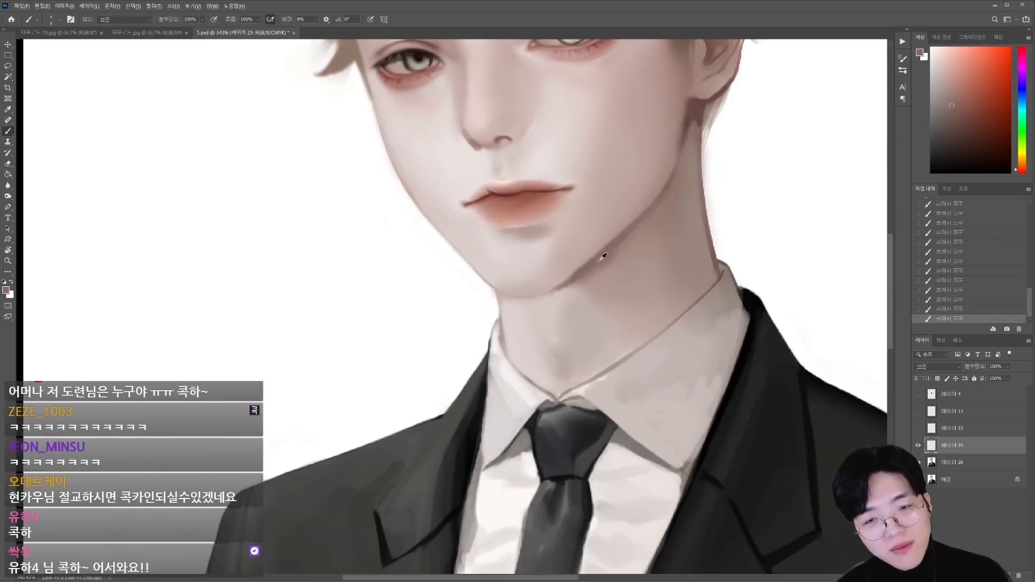
drag(599, 262, 642, 294)
scroll(596, 323, down, 5)
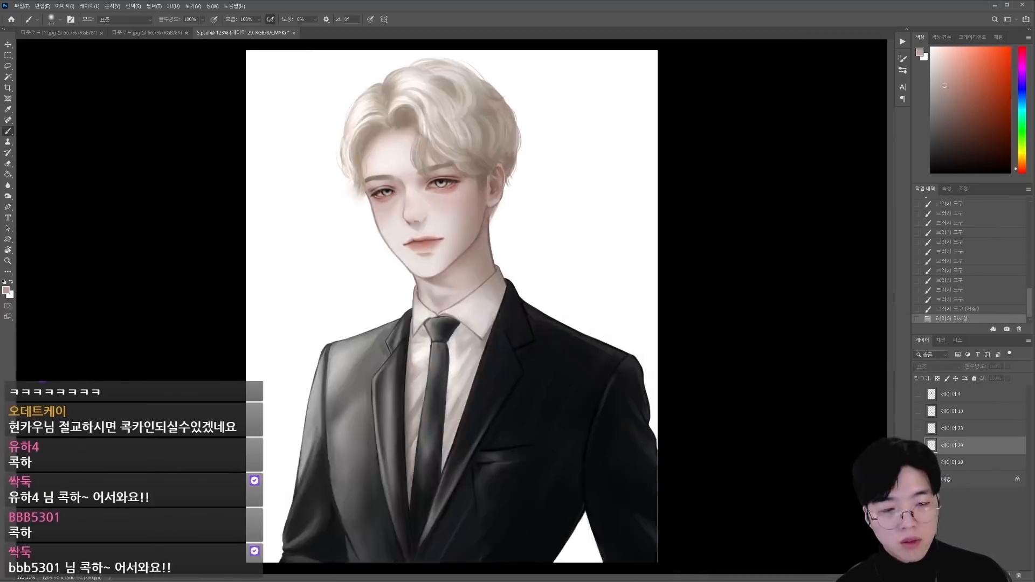
Step: Examine the whole portrait and the face shading at different zoom levels
scroll(407, 207, up, 6)
scroll(453, 324, down, 1)
scroll(507, 325, down, 3)
scroll(431, 323, up, 3)
scroll(409, 337, down, 5)
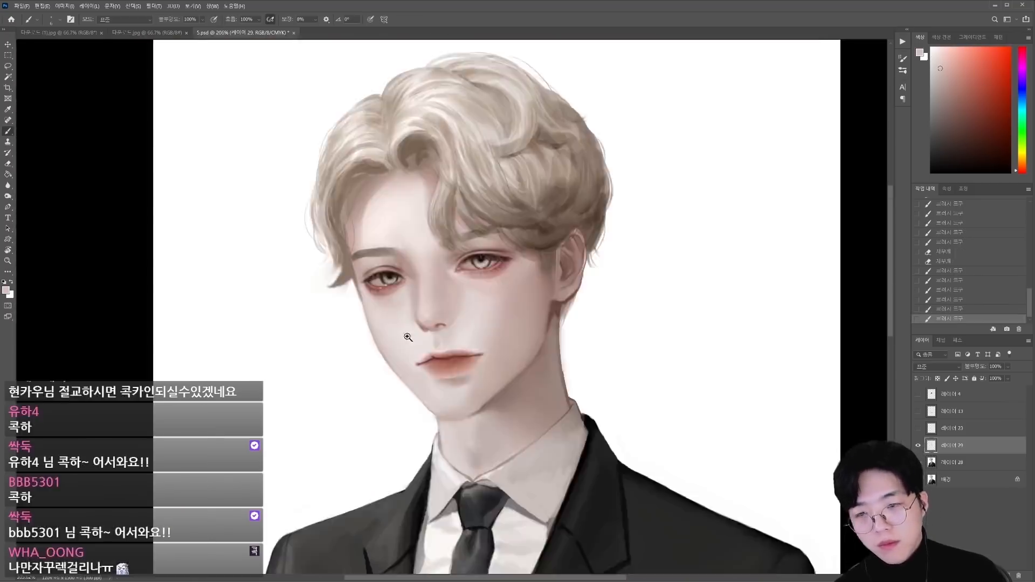
scroll(431, 302, up, 4)
scroll(458, 302, down, 6)
scroll(432, 220, up, 6)
Step: Blend the cheek between the outer eye corner and the jaw with sampled skin tones
drag(502, 193, 477, 188)
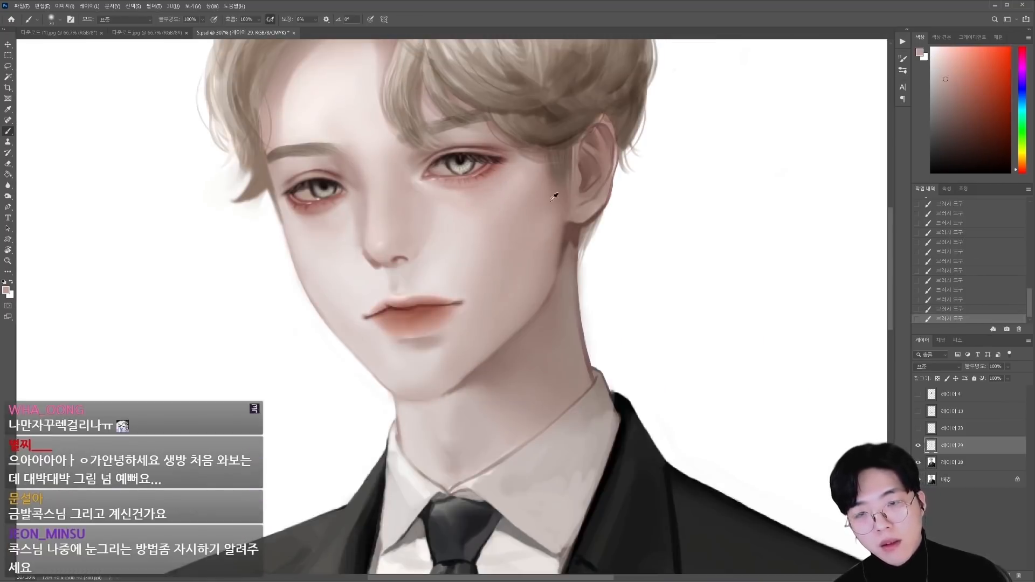
drag(531, 242, 520, 261)
alt+click(519, 257)
mouse_move(438, 286)
mouse_down()
mouse_move(430, 288)
mouse_move(577, 281)
mouse_up()
Step: Soften the skin around the left mouth corner with a light sampled tone
scroll(430, 288, up, 3)
scroll(447, 295, up, 2)
alt+click(423, 311)
drag(419, 309, 436, 299)
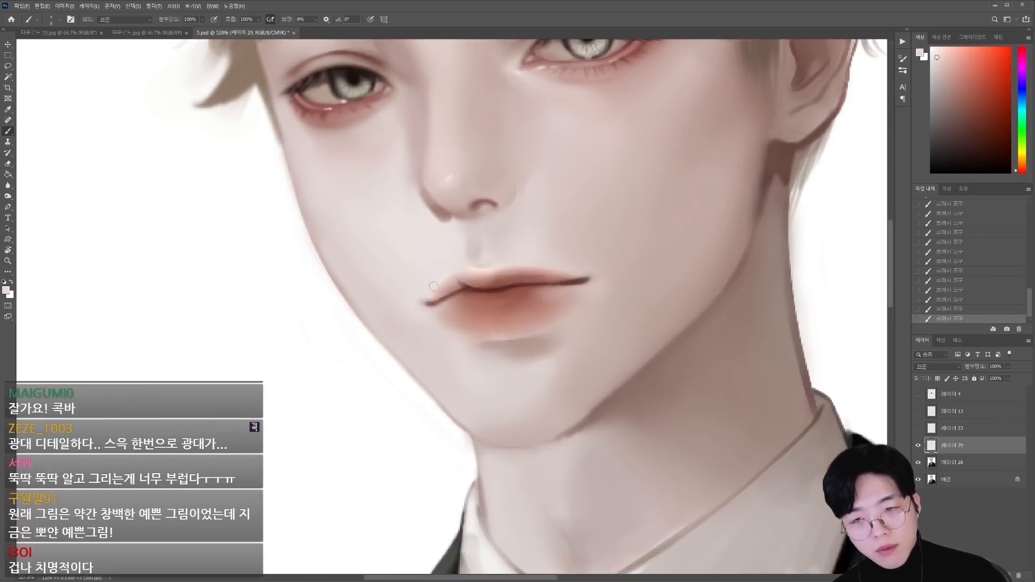
Step: Touch up the skin beside the lower lip with a sampled tone and adjust a merged copy of the portrait with Liquify
scroll(432, 308, up, 1)
scroll(435, 305, down, 2)
alt+click(561, 331)
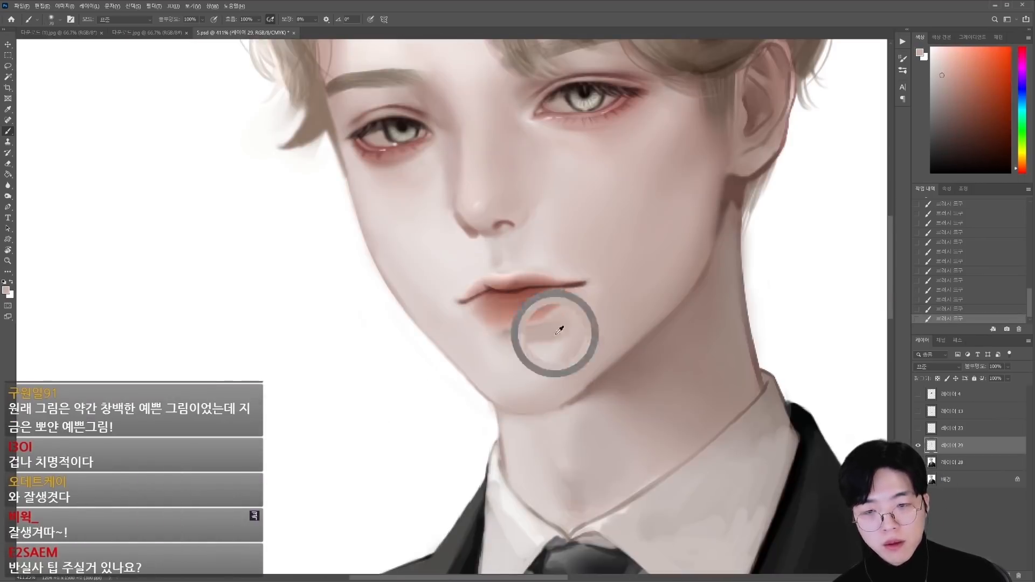
scroll(448, 373, up, 1)
key(shift+ctrl+x)
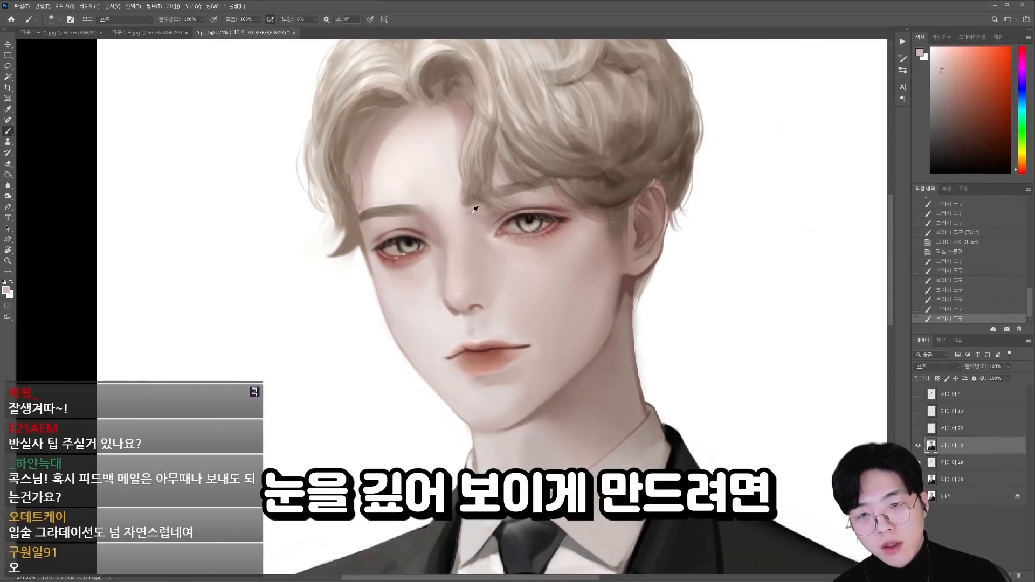
Step: Extend the inner end of the eyebrow under the fringe toward the nose bridge and blend it with sampled tones to deepen the eye
drag(470, 213, 466, 205)
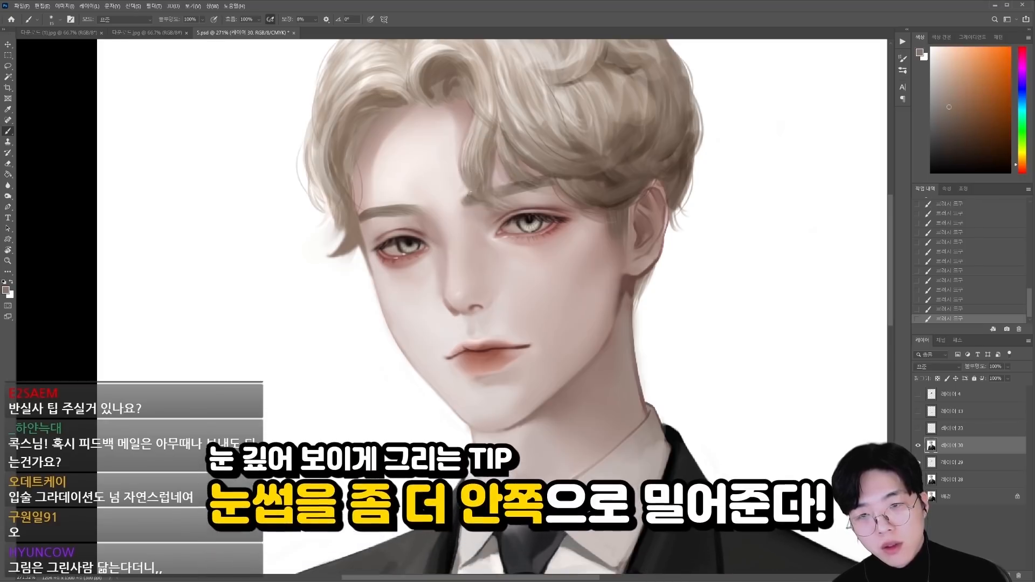
alt+click(468, 209)
alt+click(473, 189)
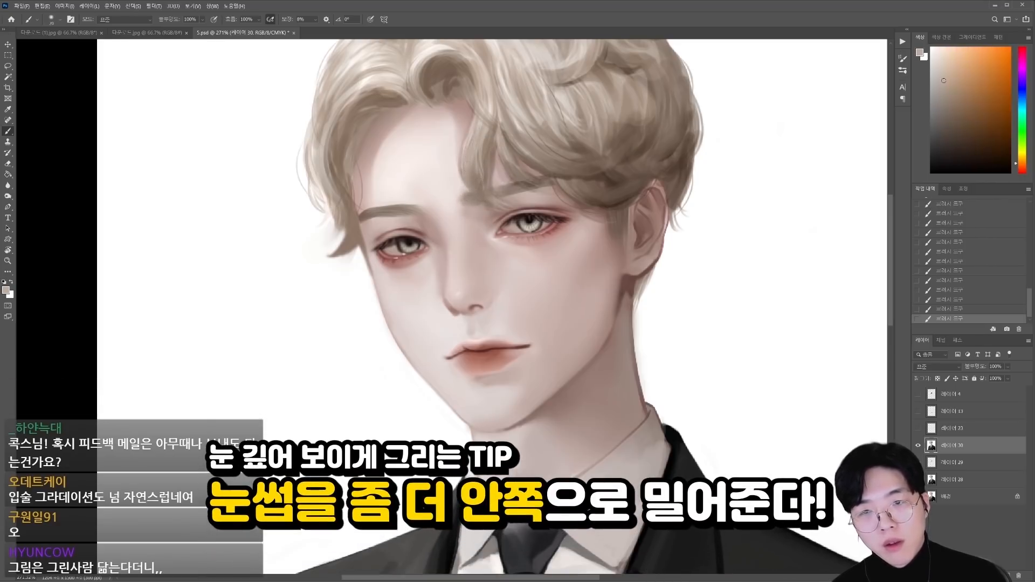
scroll(474, 189, down, 3)
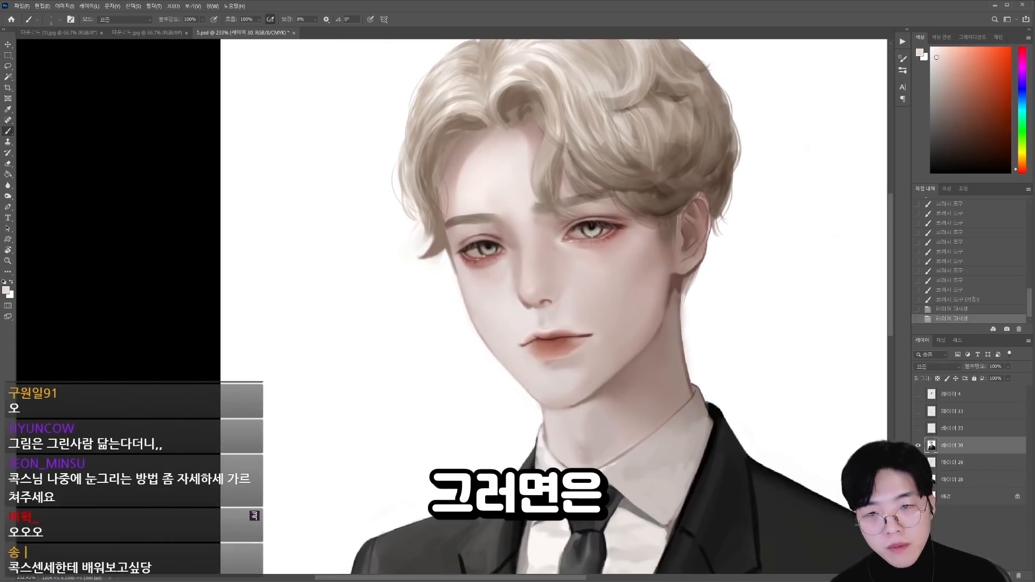
alt+click(533, 205)
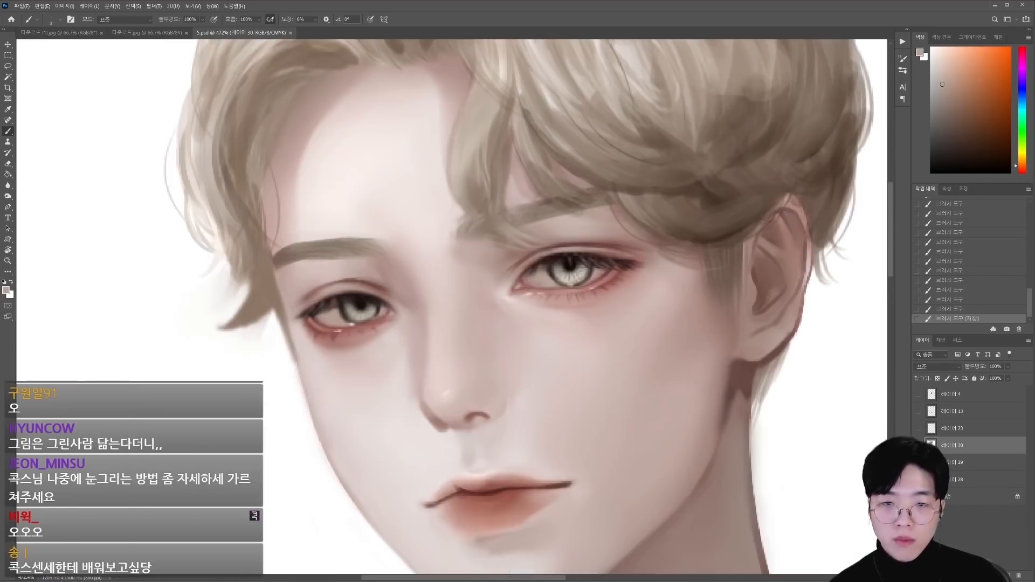
alt+click(603, 200)
drag(630, 237, 648, 354)
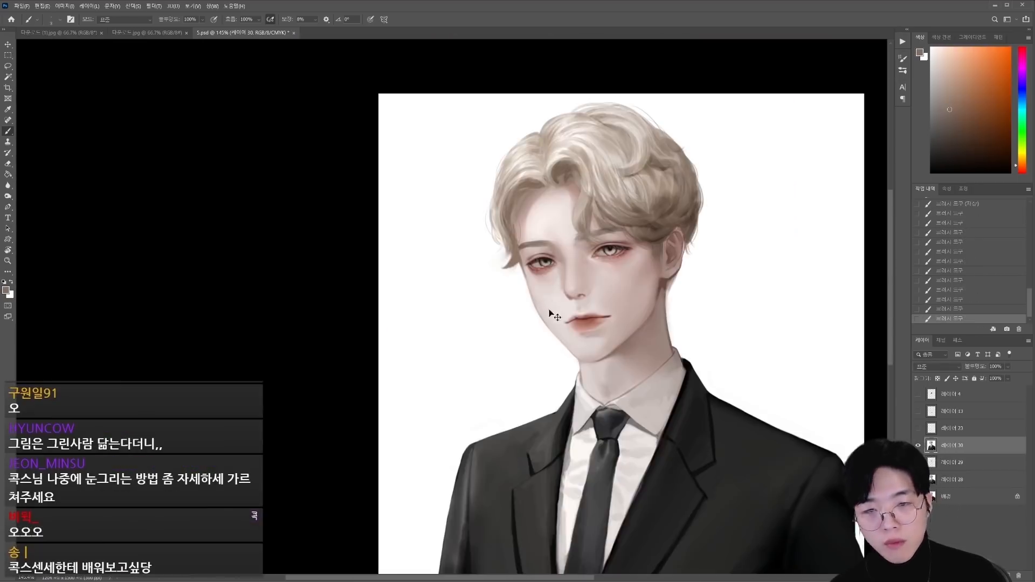
Step: Merge the visible layers onto a new layer and darken its tones with a Curves adjustment on the RGB channel
key(ctrl+alt+shift+e)
key(ctrl+n)
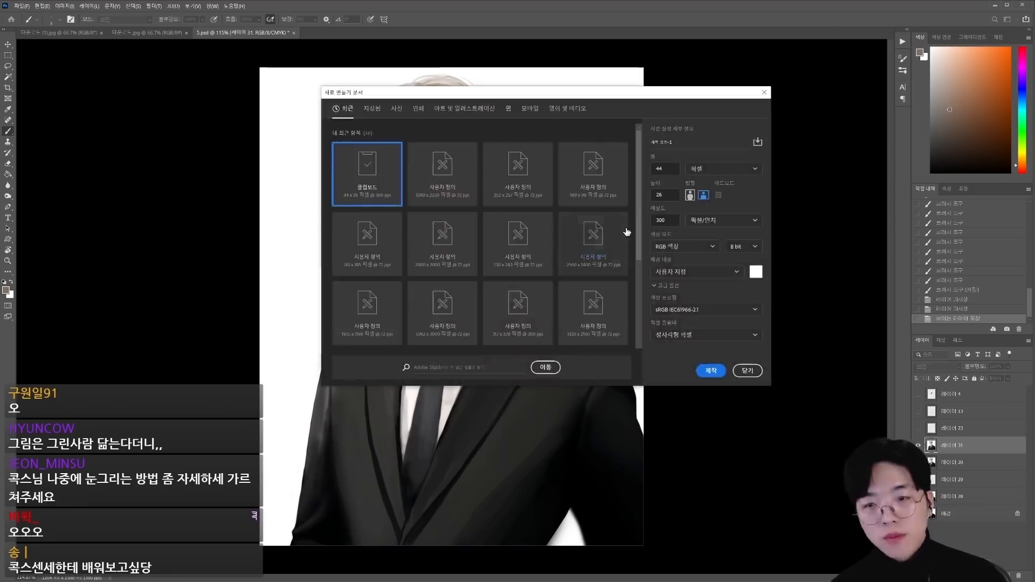
key(Escape)
key(ctrl+m)
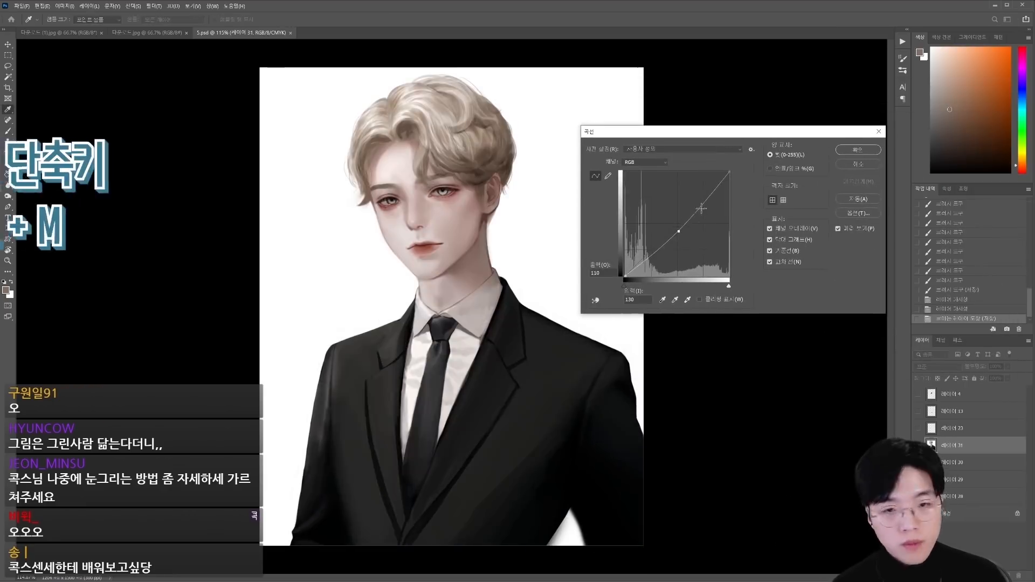
mouse_move(424, 166)
mouse_down()
mouse_move(445, 164)
mouse_move(437, 163)
mouse_up()
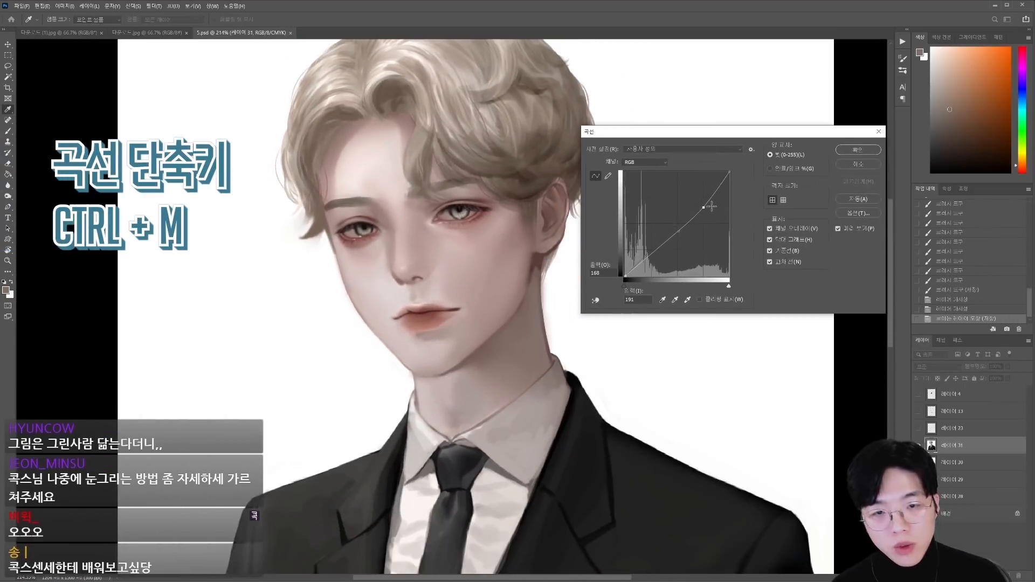
drag(720, 182, 720, 184)
drag(679, 231, 651, 256)
drag(703, 208, 704, 211)
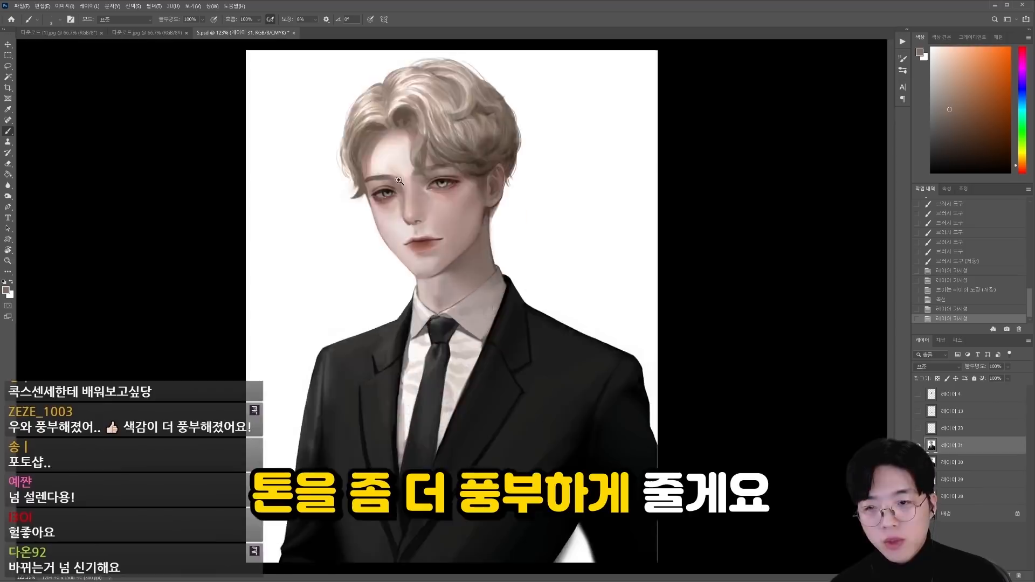
Step: Soften the hollow of the cheek between the eye, ear and mouth with sampled skin tones and a gradually larger brush
scroll(520, 242, up, 3)
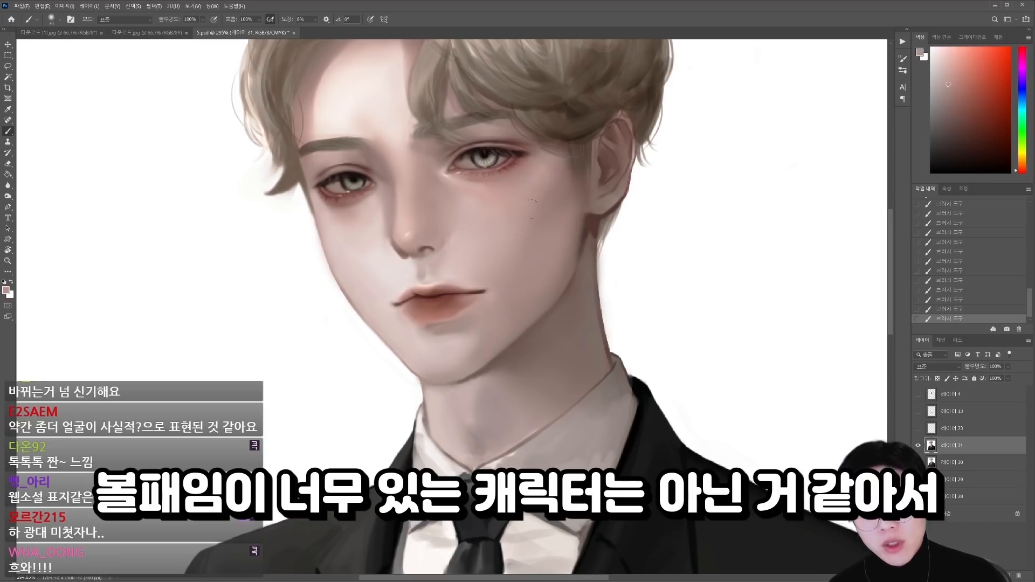
alt+click(551, 185)
key(bracketright)
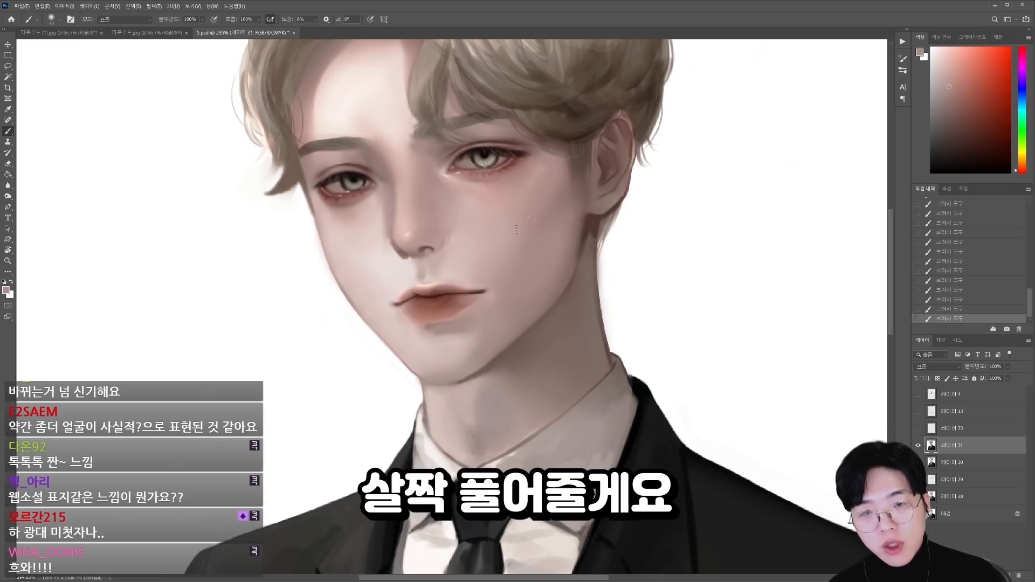
alt+click(523, 193)
alt+click(548, 218)
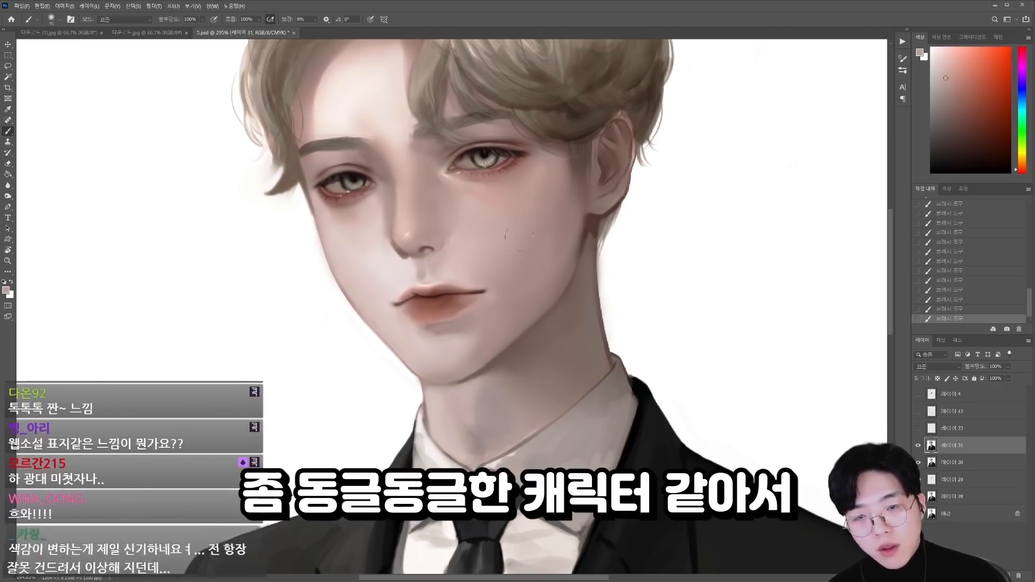
drag(504, 232, 488, 345)
key(bracketright)
alt+click(527, 262)
mouse_move(526, 261)
mouse_down()
mouse_move(540, 296)
mouse_move(531, 255)
mouse_up()
key(bracketright)
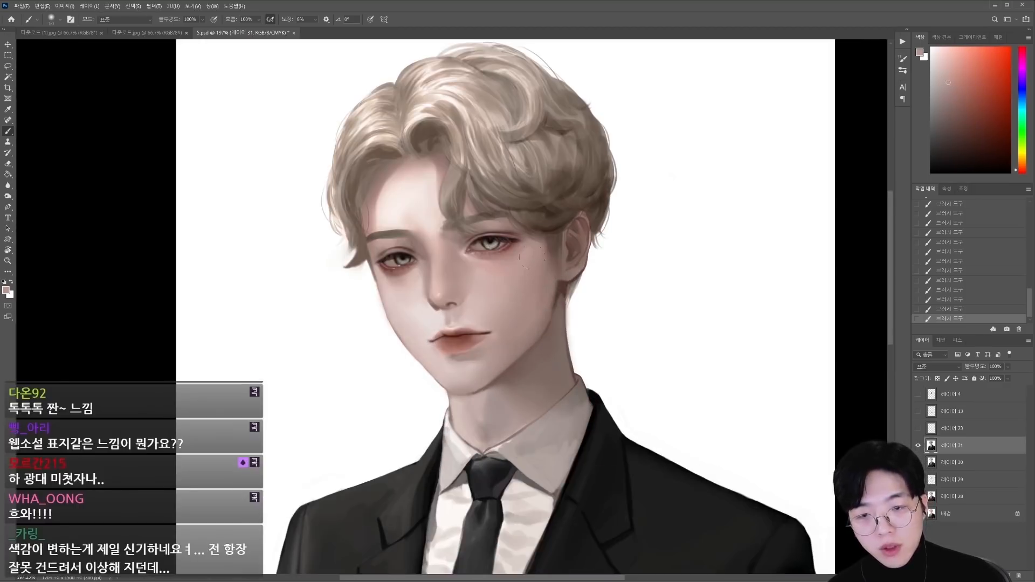
Step: Compare the portrait with and without the retouched layer, and add a new layer set to Soft Light
click(918, 446)
click(918, 445)
click(918, 445)
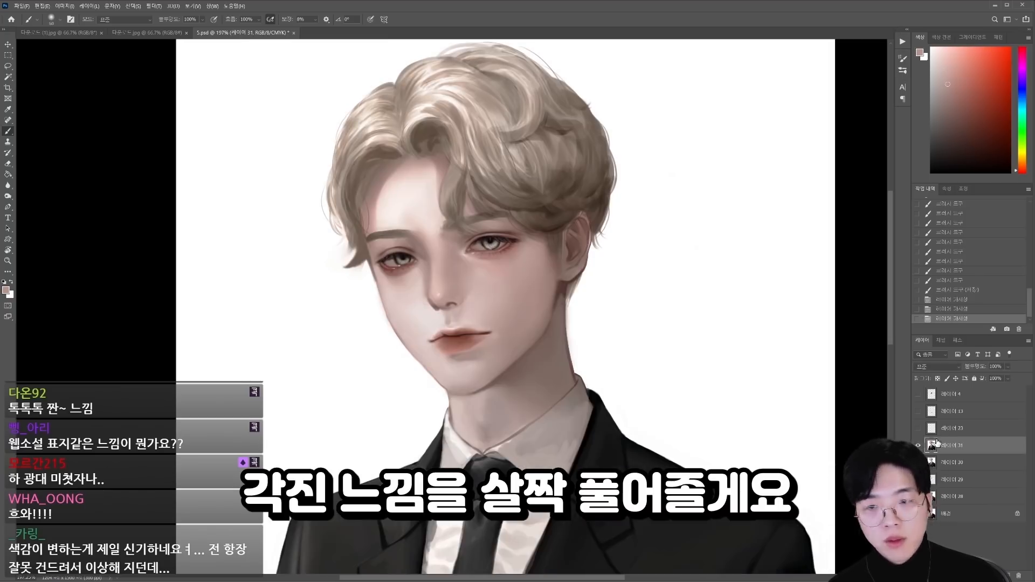
key(ctrl+alt+shift+n)
click(937, 366)
click(937, 467)
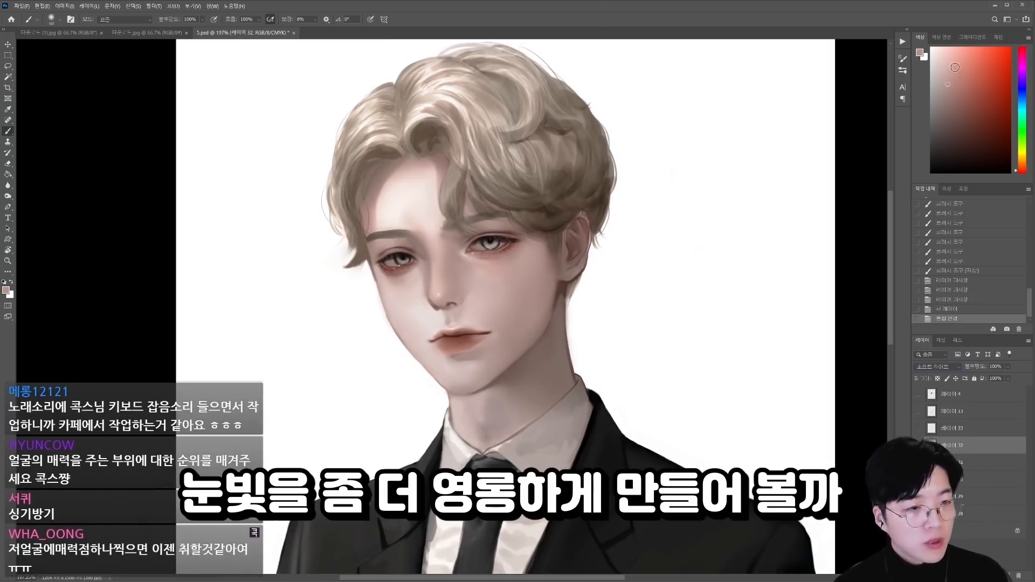
Step: Pick a pale yellow-green and paint a brighter glow into the irises on the Soft Light layer
click(946, 59)
click(1022, 119)
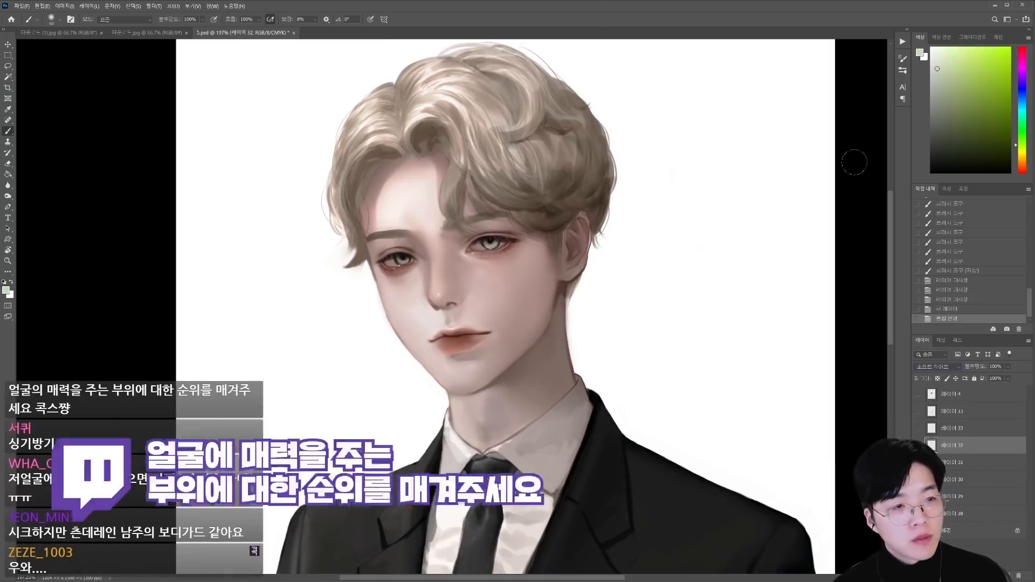
drag(464, 253, 557, 357)
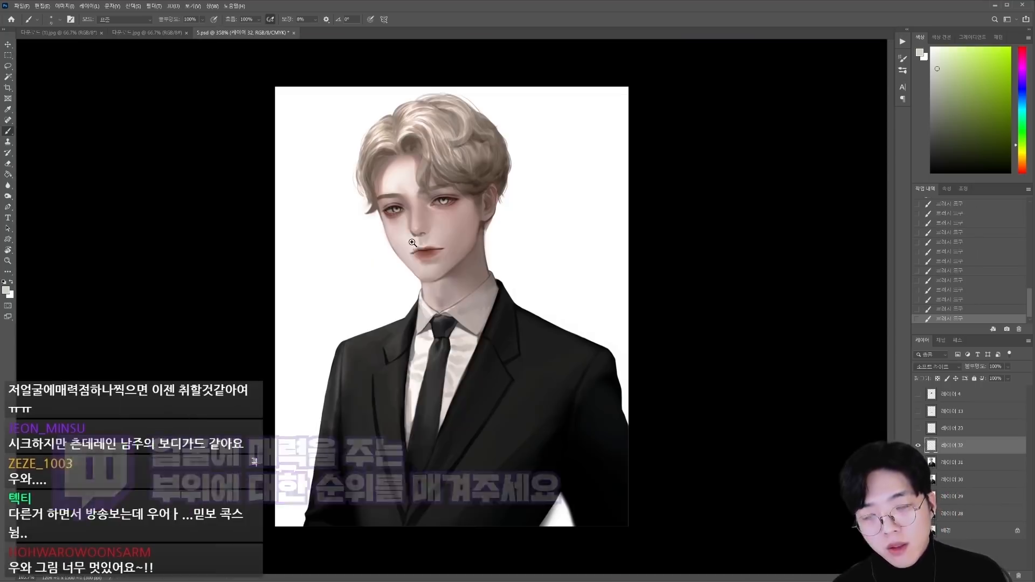
Step: Mark the eyes as 1, the nose as 2 and the mouth as 3 with red circled numbers on a new layer
drag(1014, 165, 1016, 170)
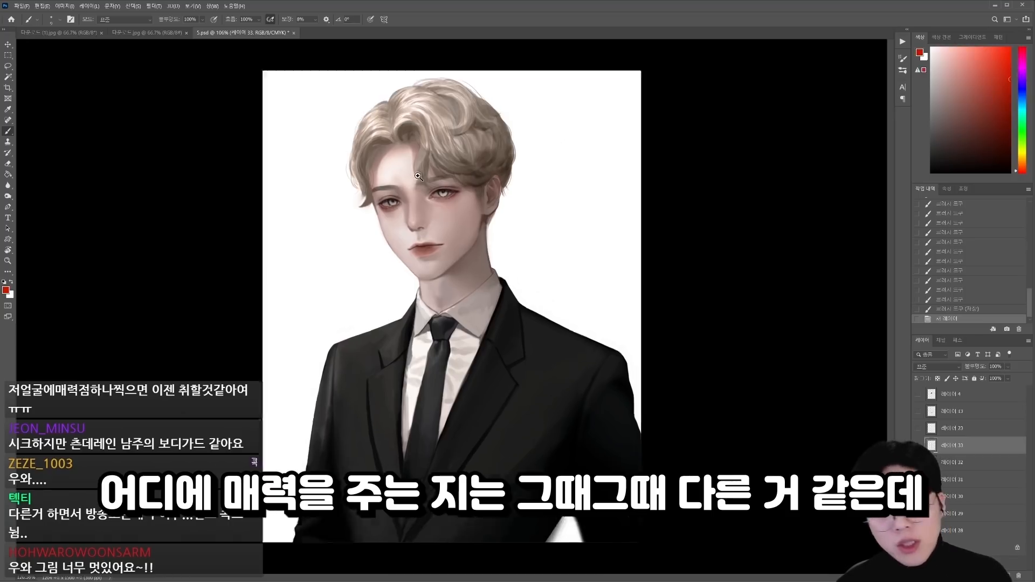
scroll(393, 186, up, 1)
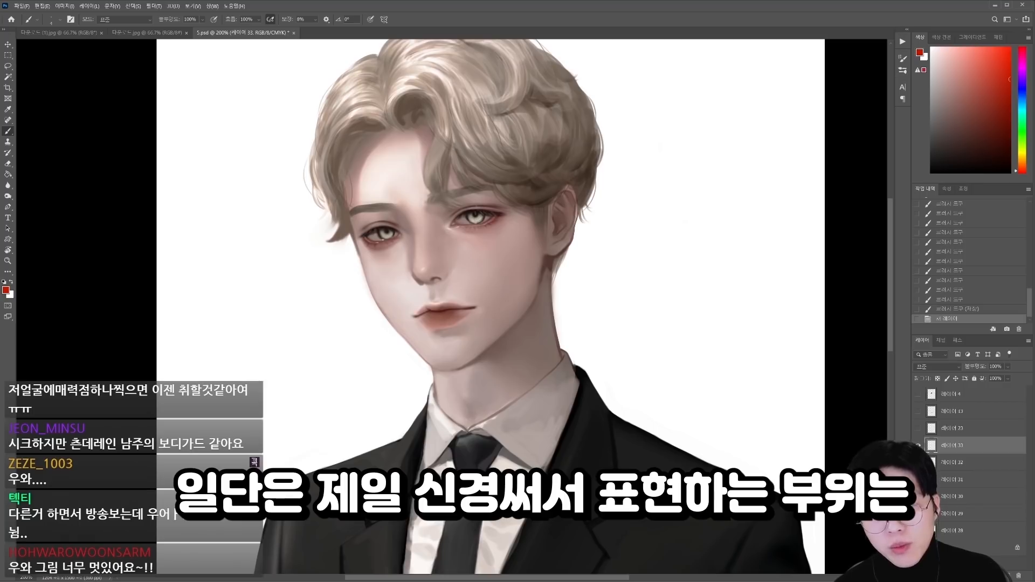
drag(460, 219, 467, 228)
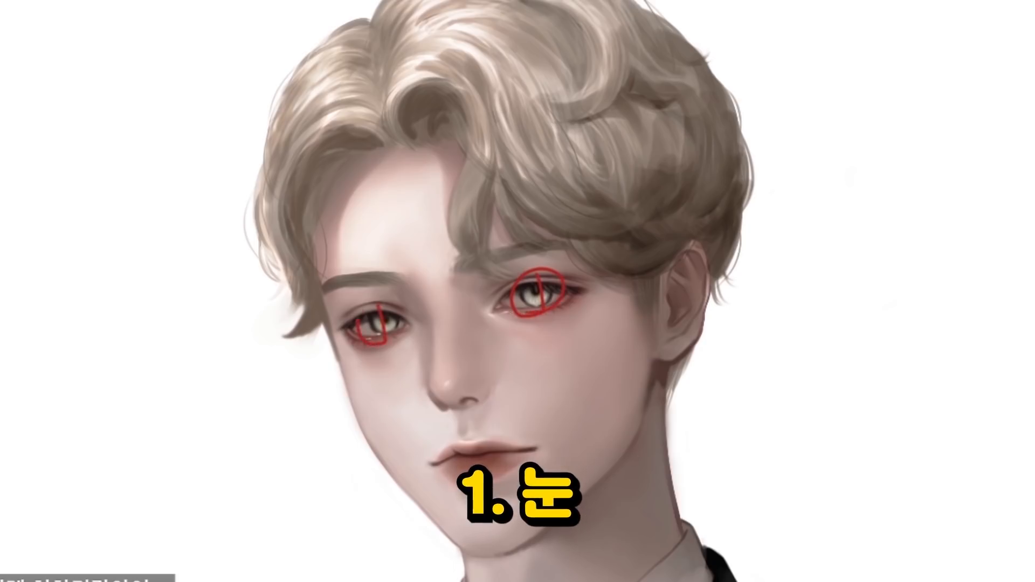
drag(386, 343, 358, 320)
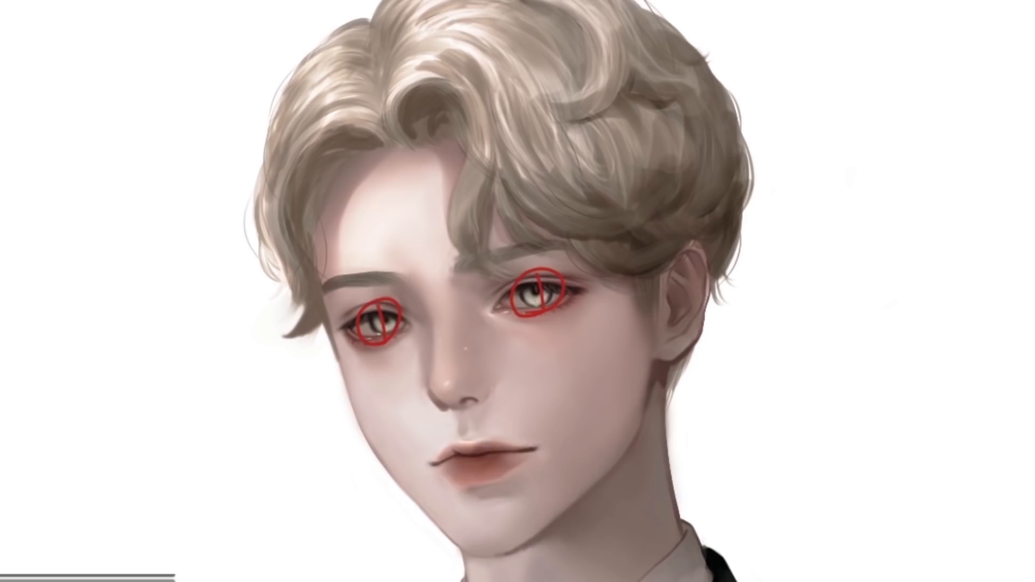
drag(442, 354, 463, 363)
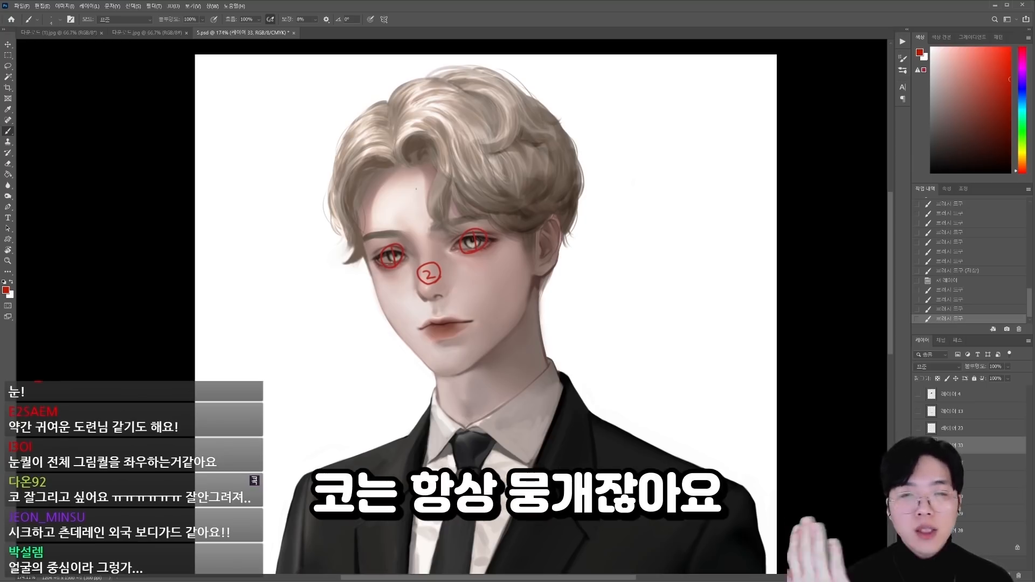
drag(385, 314, 395, 312)
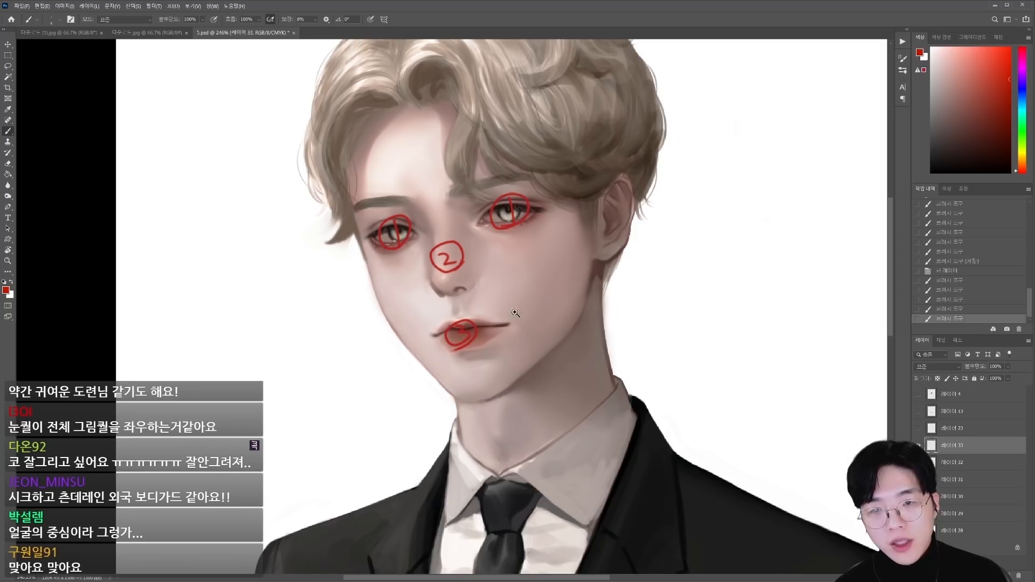
Step: Circle both eyebrows in red with two stars above each, and erase all the red annotations from the face
drag(467, 219, 520, 158)
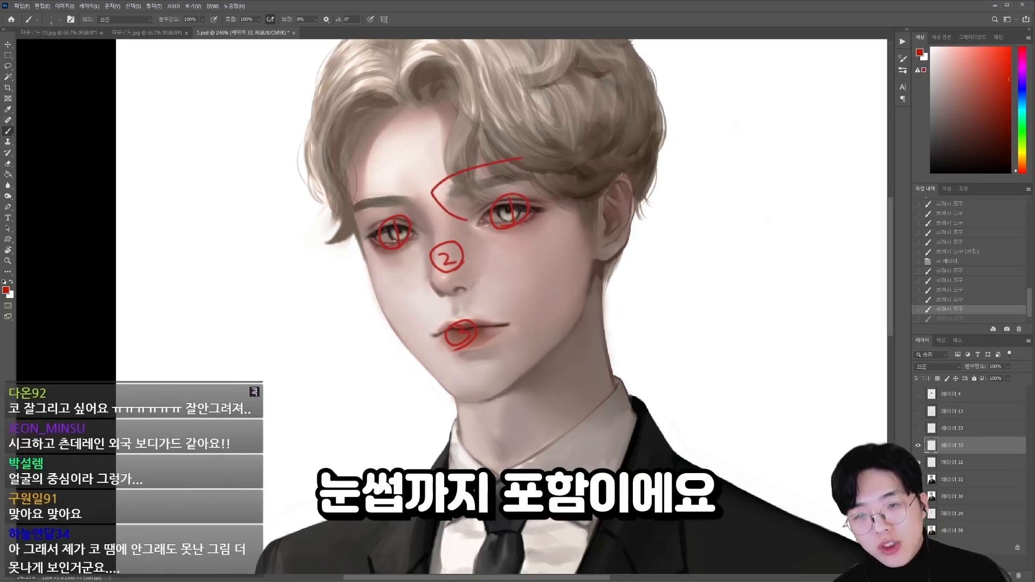
key(ctrl+z)
drag(412, 241, 392, 178)
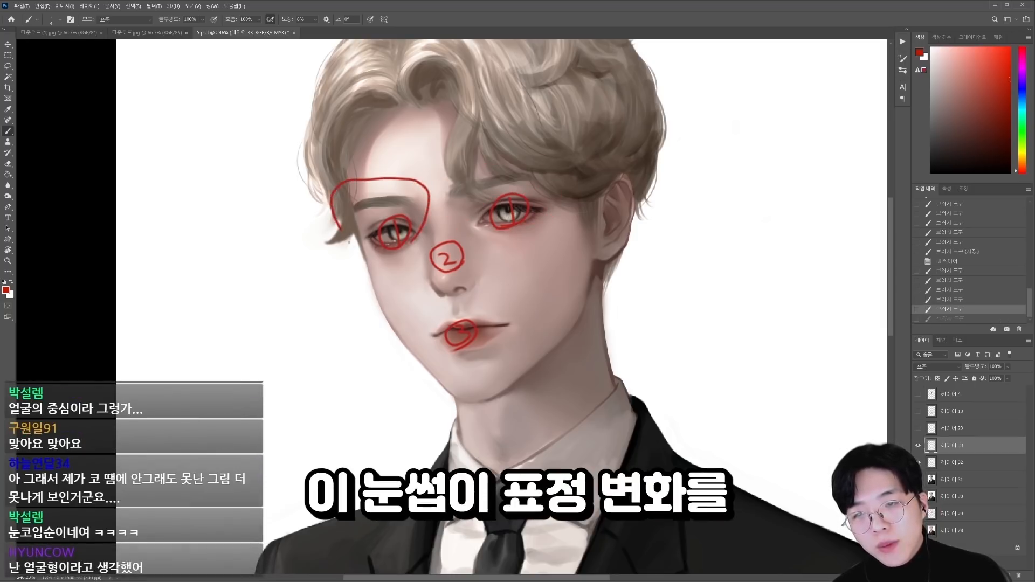
drag(512, 159, 504, 199)
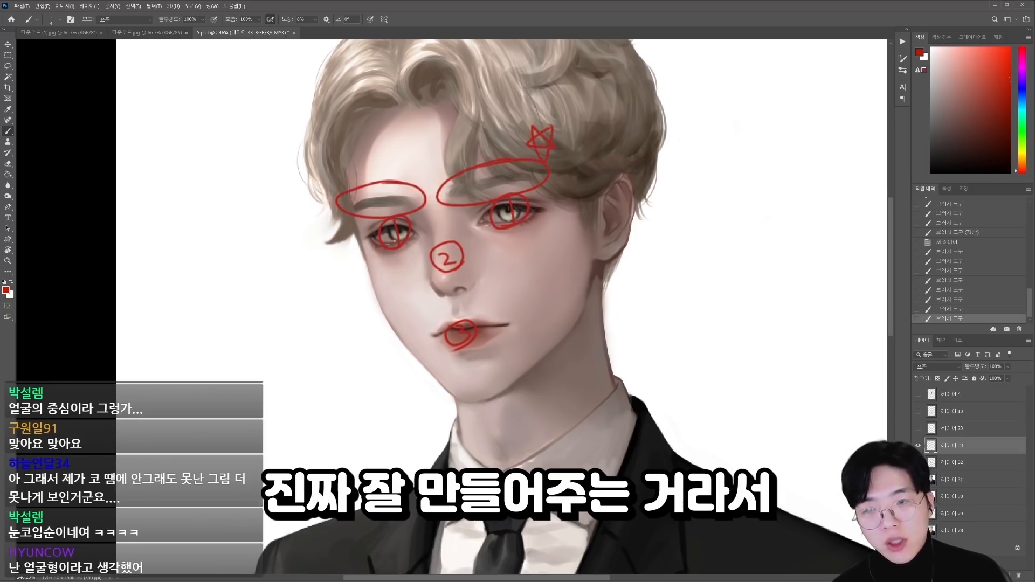
drag(349, 165, 355, 186)
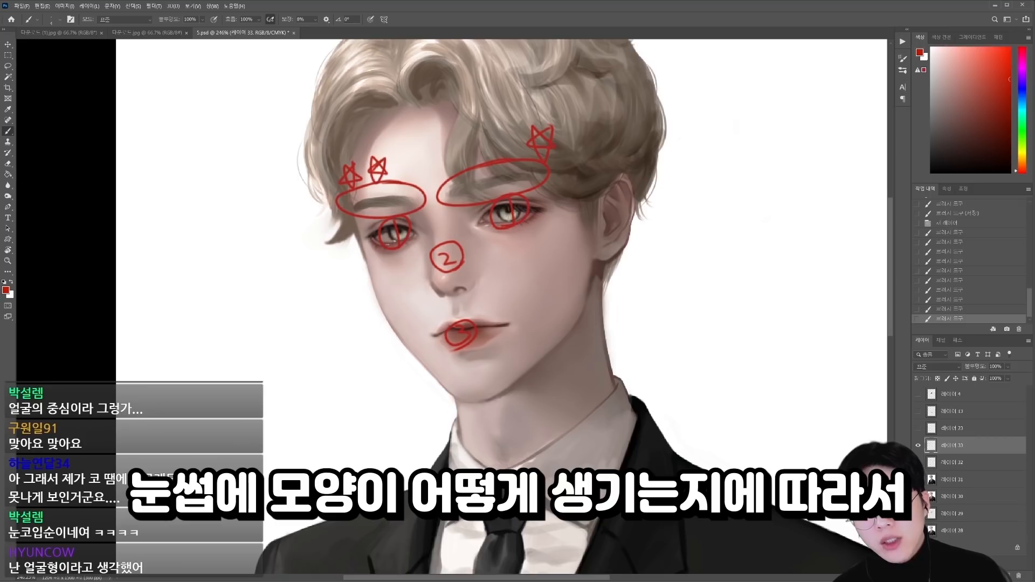
drag(506, 128, 498, 136)
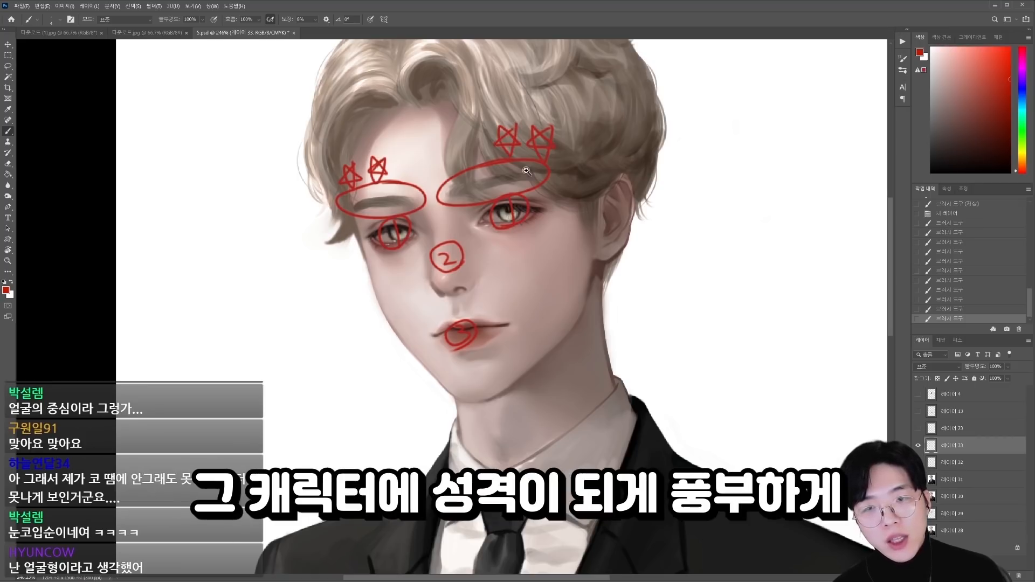
drag(550, 259, 521, 260)
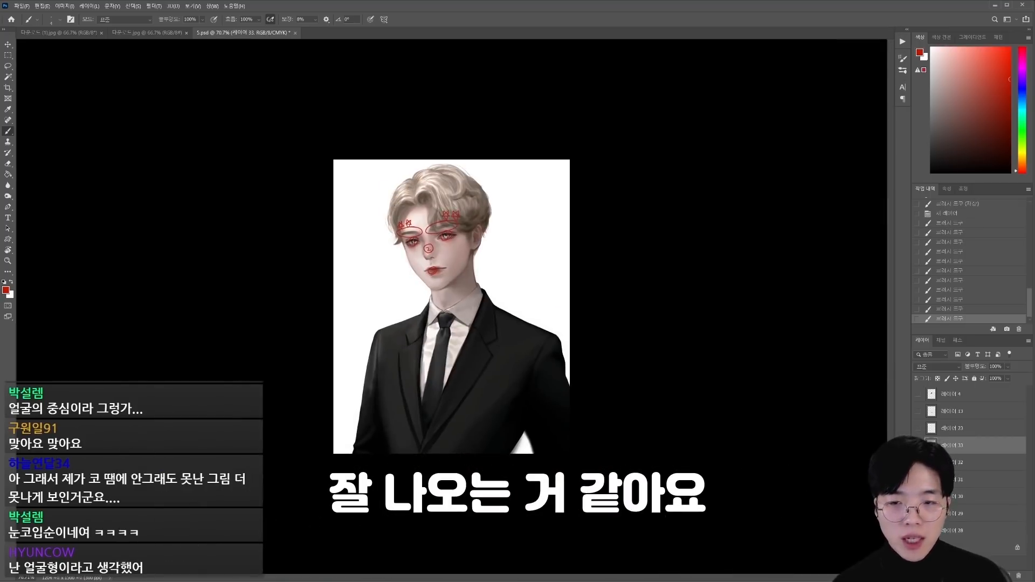
drag(393, 213, 411, 212)
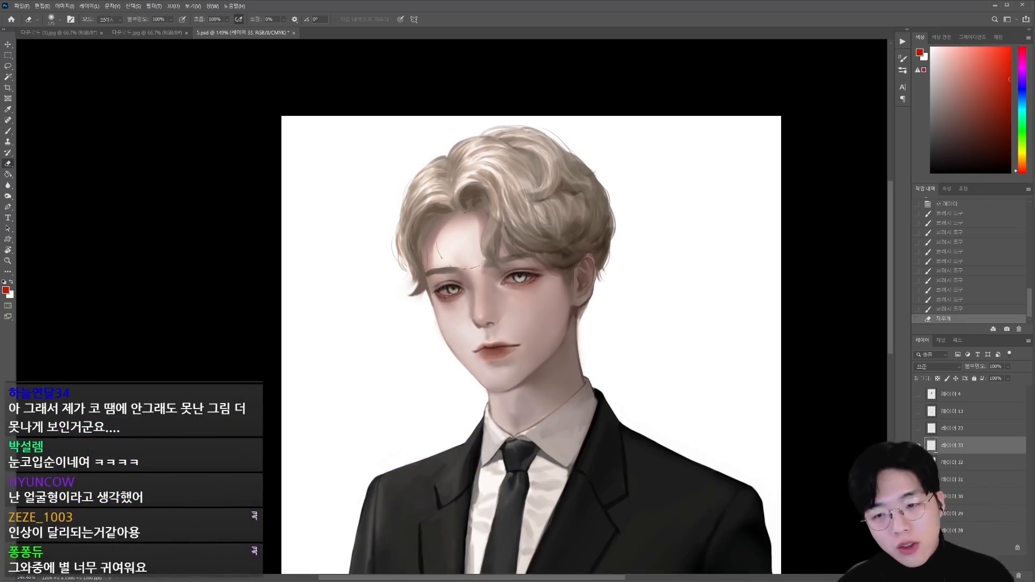
Step: Smooth the forehead above the brow with light pinkish skin tones sampled from it, using an enlarged brush
drag(461, 236, 473, 230)
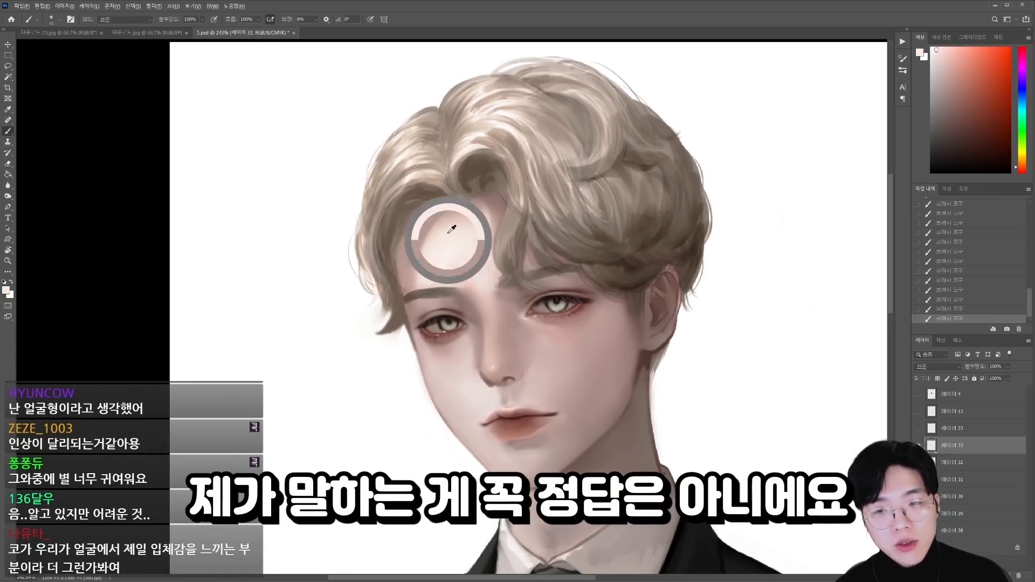
alt+click(426, 262)
key(bracketright)
key(bracketright)
key(bracketright)
alt+click(432, 263)
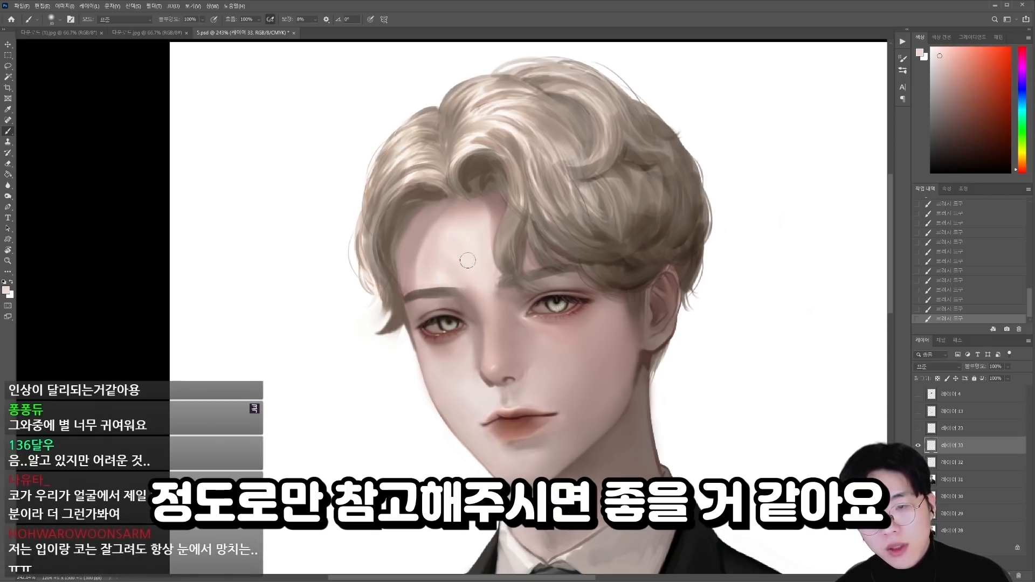
alt+click(430, 241)
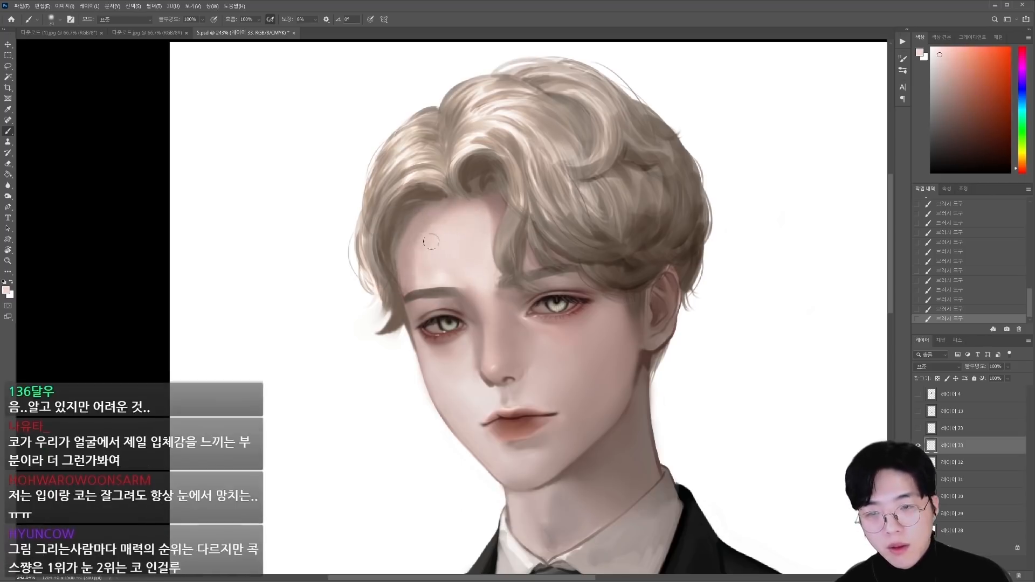
Step: Paint the shadow along the forehead's hairline with a reddish brown sampled from under the parted hair
alt+click(490, 204)
drag(496, 237, 450, 183)
key(])
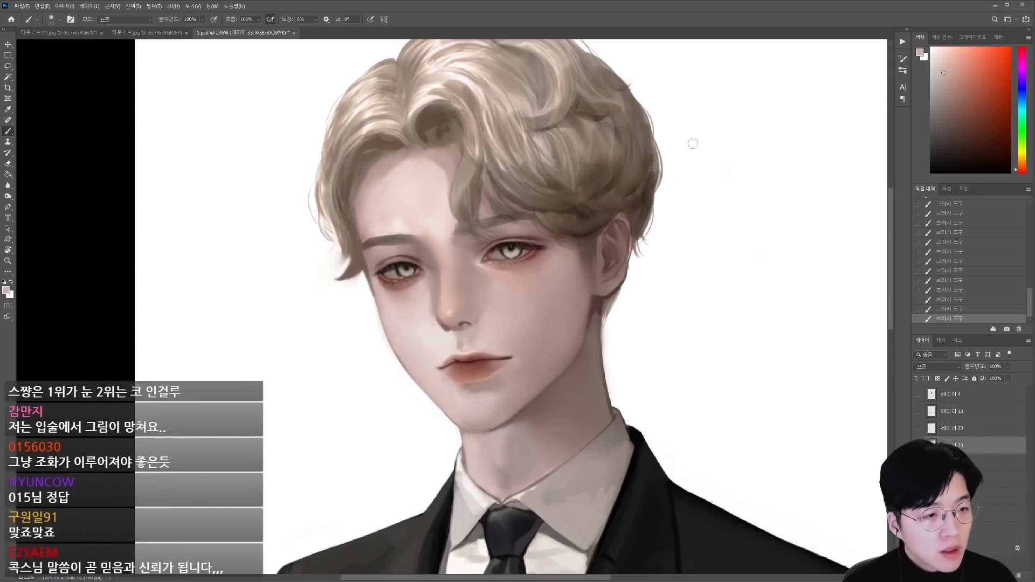
Step: Refine the hair falling over the brow and temple near the ear with sampled tones and a smaller brush
drag(604, 248, 647, 254)
alt+click(595, 331)
drag(668, 135, 548, 127)
drag(458, 199, 592, 203)
alt+click(605, 201)
key([)
key([)
key([)
key([)
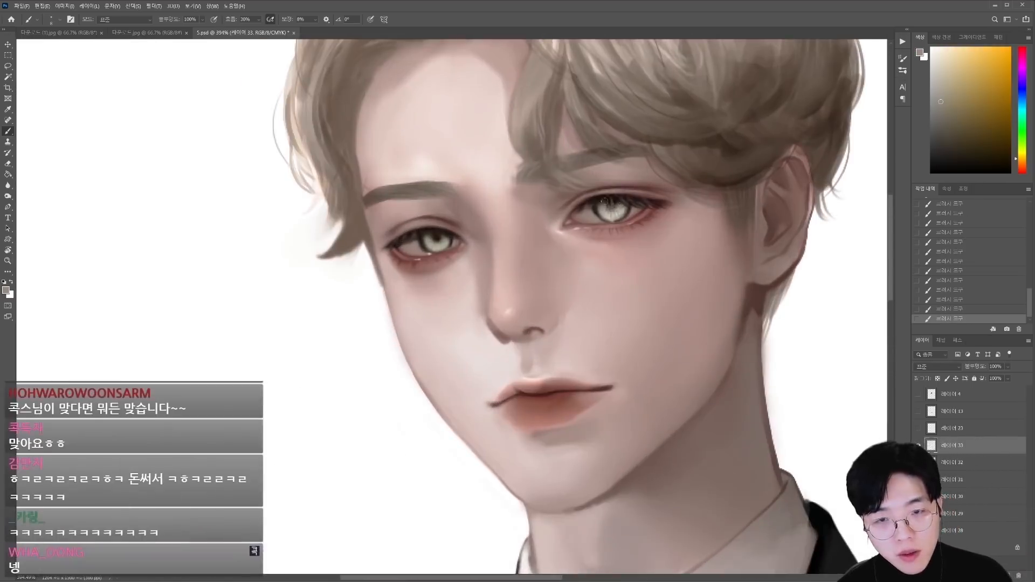
Step: Retouch the cheek contour below the eye on the outer side of the face with a pale pink tone at 30% opacity
key(ctrl+z)
mouse_move(410, 315)
mouse_down()
mouse_move(358, 314)
mouse_move(391, 230)
mouse_up()
key(ctrl+y)
drag(458, 234, 506, 235)
alt+click(366, 217)
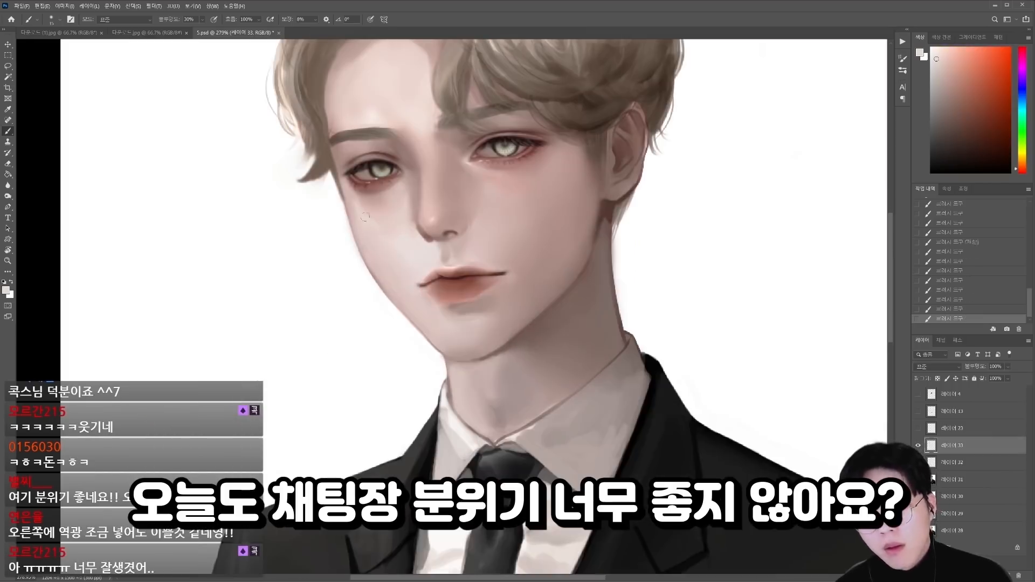
Step: Refine the cheek and jaw contour on the outer side of the face with a muted mauve tone and save the document
alt+click(388, 281)
drag(401, 255, 388, 281)
drag(388, 242, 437, 243)
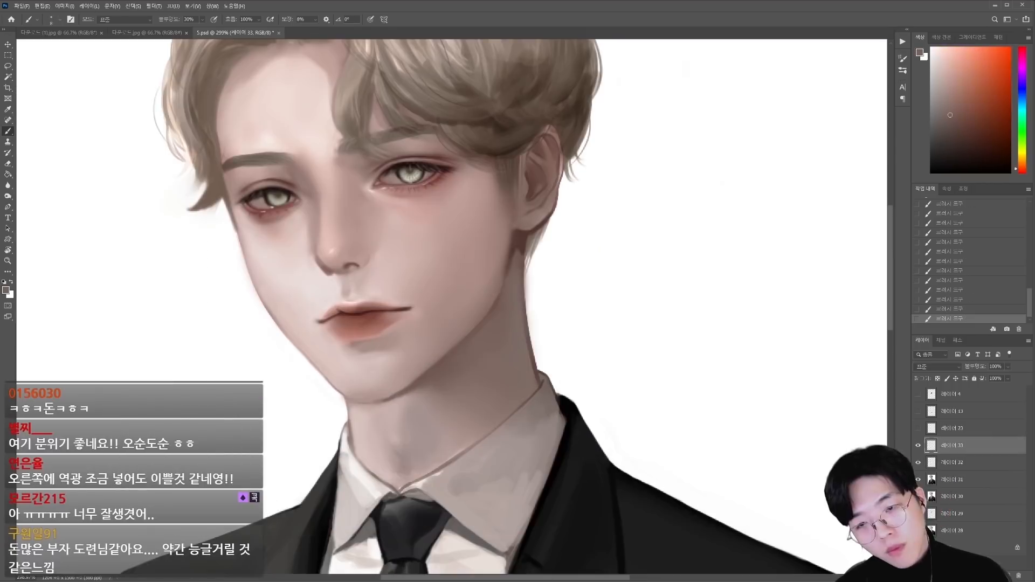
key(ctrl+s)
Step: Touch up the hair with an enlarged brush and retouch the skin of the lower face
drag(442, 162, 485, 162)
key(])
key(])
alt+click(482, 99)
drag(479, 103, 497, 98)
drag(497, 259, 442, 258)
alt+click(422, 284)
mouse_move(409, 270)
mouse_down()
mouse_move(458, 269)
mouse_move(410, 284)
mouse_up()
Step: Stamp the visible layers onto a new layer and adjust its colour with Hue/Saturation
click(917, 462)
click(918, 463)
key(ctrl+alt+shift+e)
key(ctrl+u)
drag(965, 205, 972, 205)
key(Return)
Step: Erase the colour-adjusted layer with a soft eraser over the hair, face and suit
key(e)
drag(453, 242, 495, 242)
drag(431, 177, 448, 248)
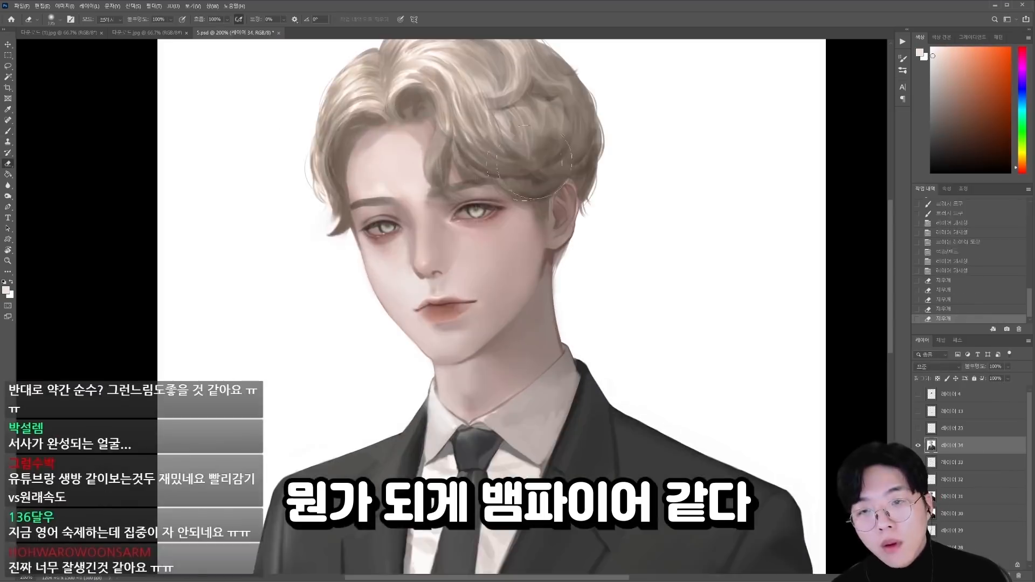
drag(458, 188, 474, 280)
mouse_move(518, 318)
mouse_down()
mouse_move(463, 318)
mouse_move(566, 388)
mouse_up()
drag(566, 447, 372, 463)
drag(410, 243, 458, 242)
drag(383, 221, 402, 237)
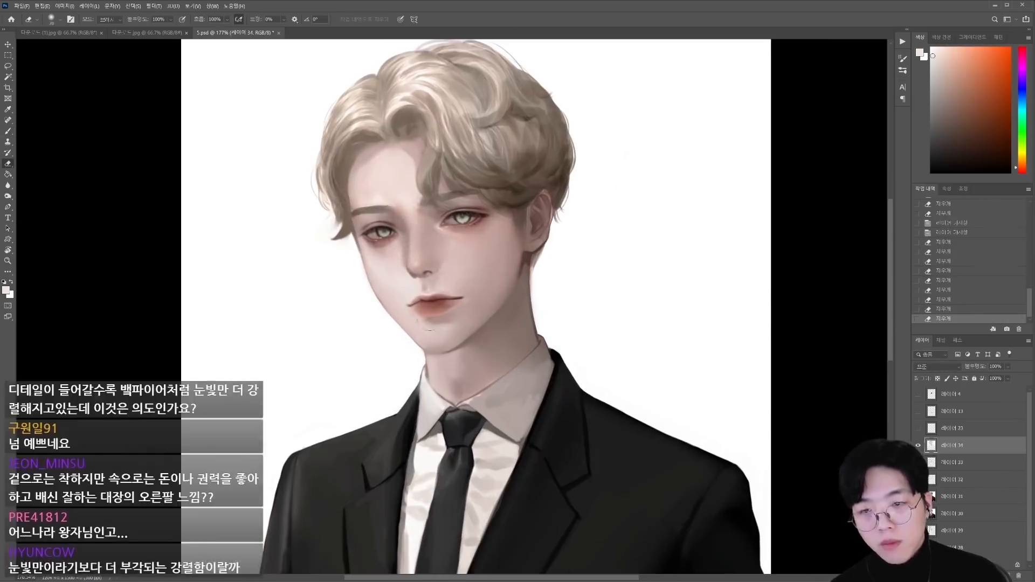
drag(474, 318, 496, 342)
key(b)
alt+click(312, 232)
key(ctrl+z)
Step: Save the document and compare the whole portrait with and without the adjusted layer
key(ctrl+0)
key(ctrl+s)
click(917, 445)
click(918, 446)
Step: Lasso part of the hair, paste a merged copy of it as a new layer and adjust it with Curves
key(l)
mouse_move(496, 75)
mouse_down()
mouse_move(368, 201)
mouse_move(413, 151)
mouse_move(459, 174)
mouse_up()
click(1018, 577)
key(ctrl+shift+c)
key(ctrl+shift+v)
scroll(438, 162, up, 4)
key(ctrl+m)
mouse_move(686, 214)
mouse_down()
mouse_move(706, 187)
mouse_move(673, 229)
mouse_up()
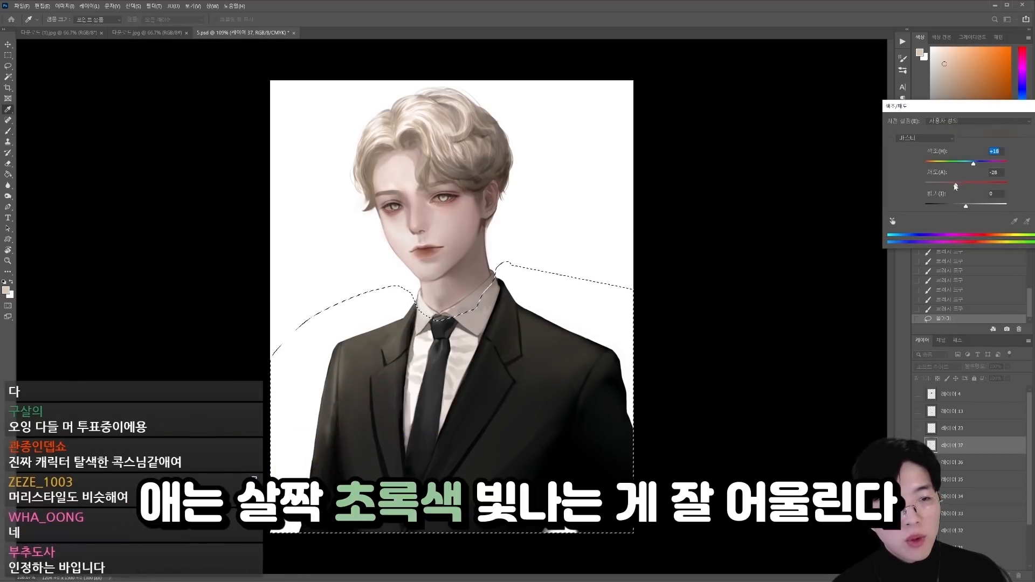
Step: Tint the lassoed suit olive with Hue/Saturation at hue +18 and saturation -22, clear the selection and check the layer's effect
drag(953, 186, 957, 185)
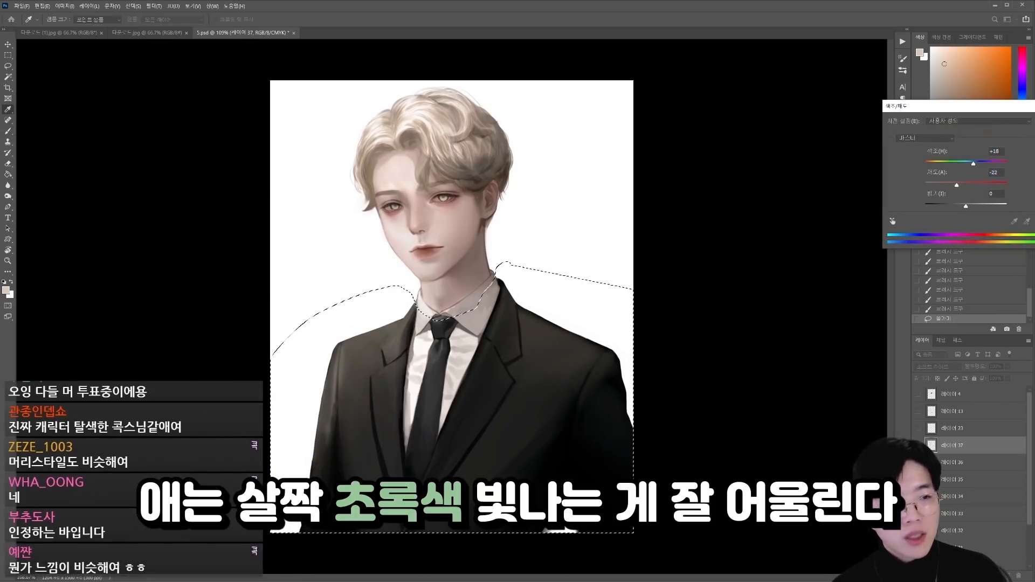
key(Return)
key(ctrl+d)
click(918, 446)
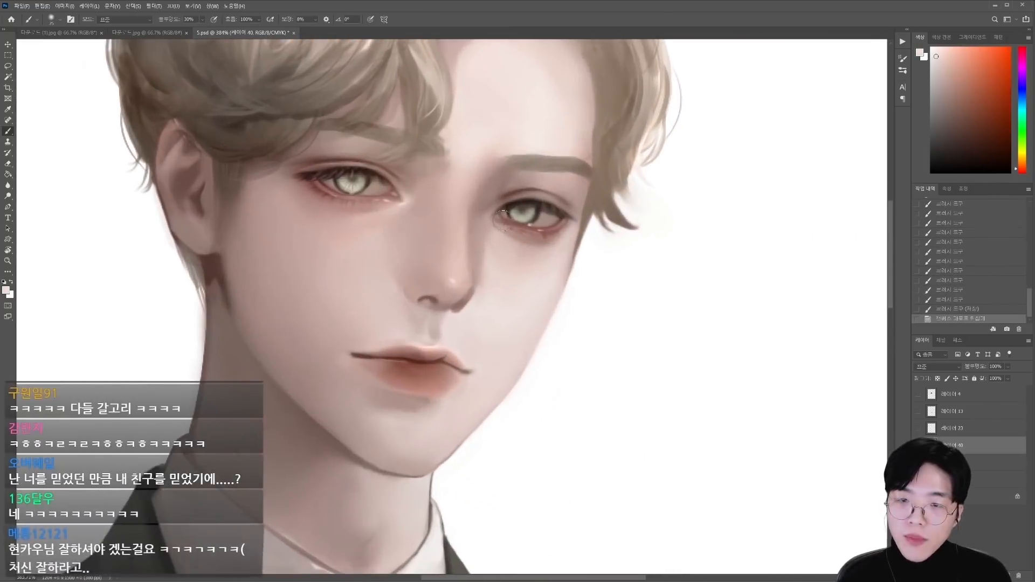
Step: Refine both eyes with a small brush at 30% opacity using sampled reddish and greyish tones
alt+click(508, 222)
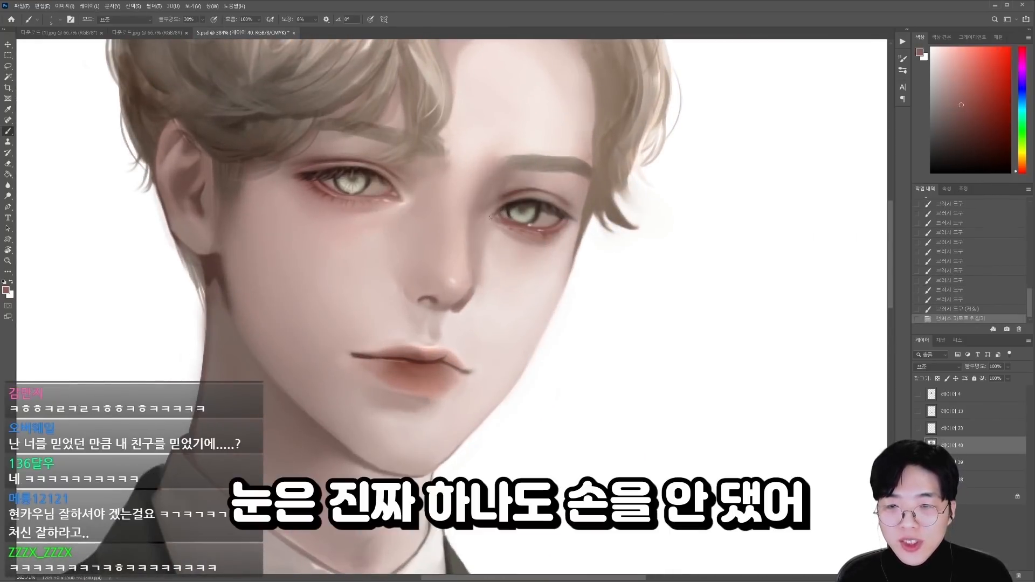
drag(499, 211, 495, 217)
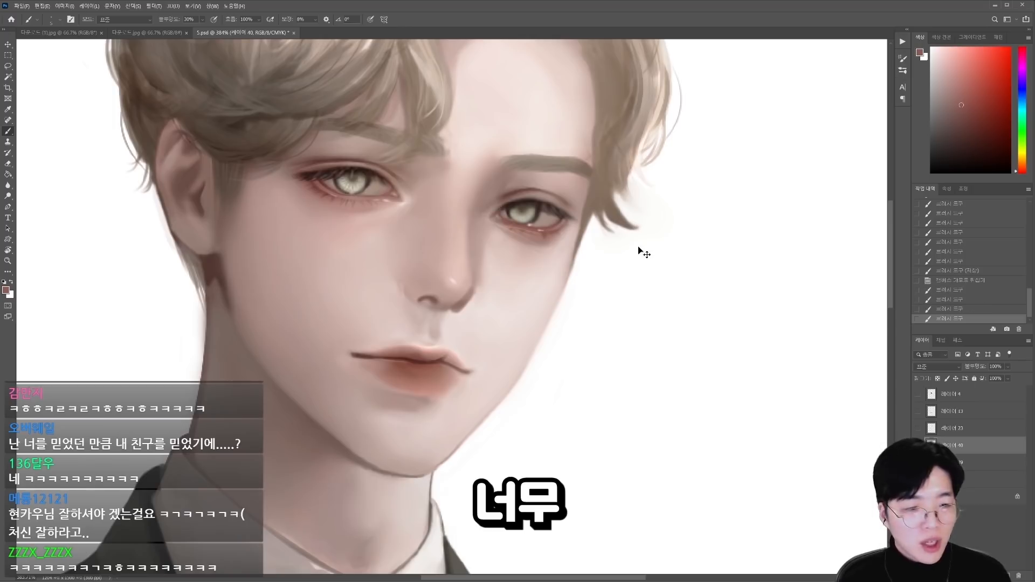
alt+click(343, 177)
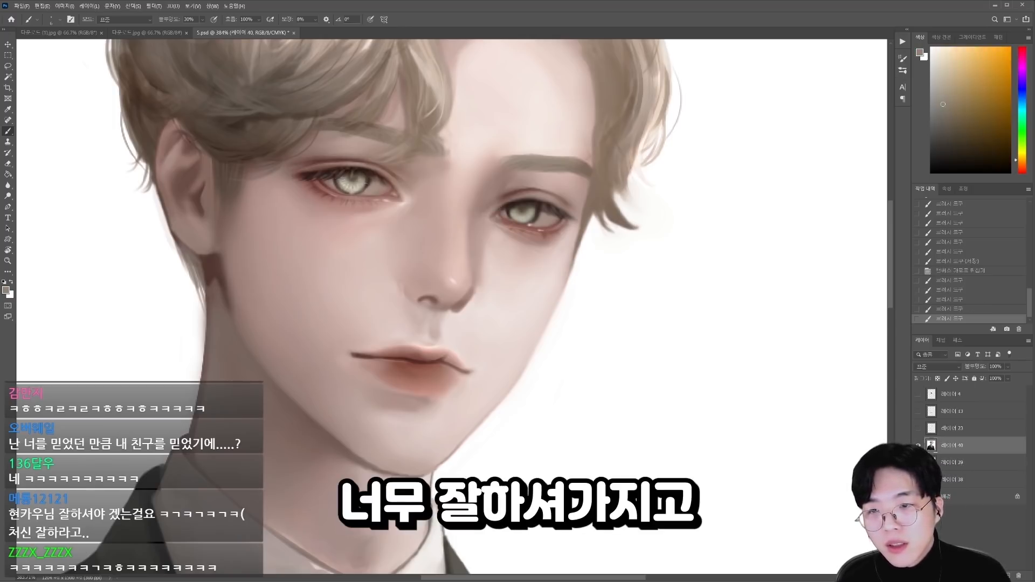
alt+click(376, 180)
alt+click(336, 180)
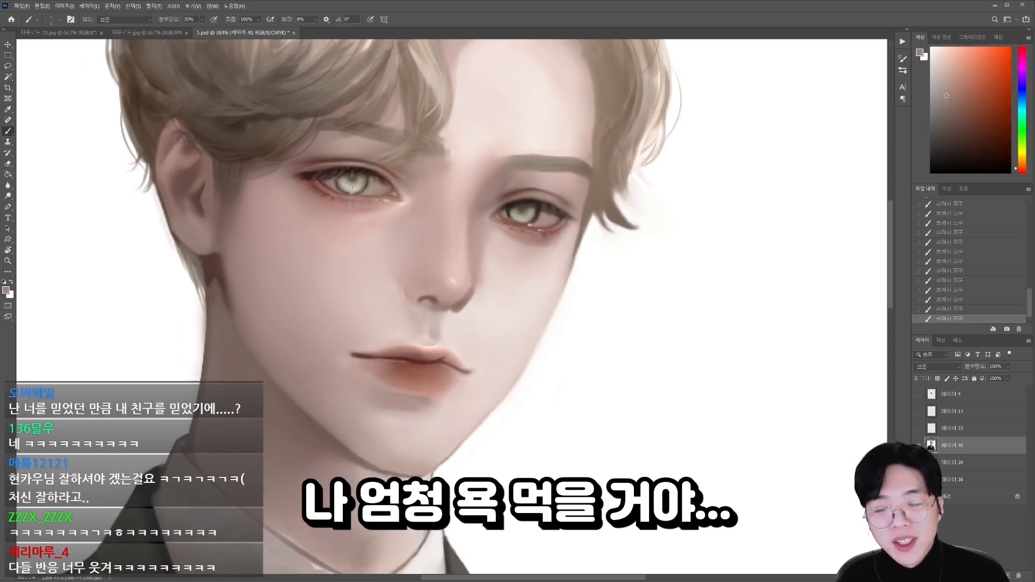
alt+click(398, 247)
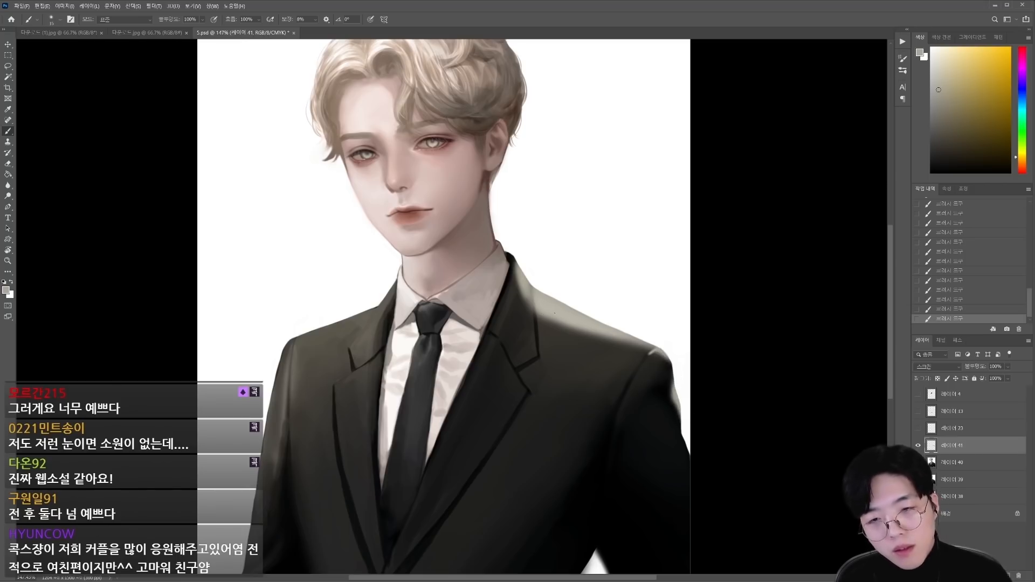
Step: Paint pale grey light along the jacket's lapel and shoulder on the Screen-mode layer at 100% brush opacity
drag(510, 255, 530, 299)
key(])
key(])
key(])
key(])
key(])
key(])
key(])
drag(384, 312, 335, 316)
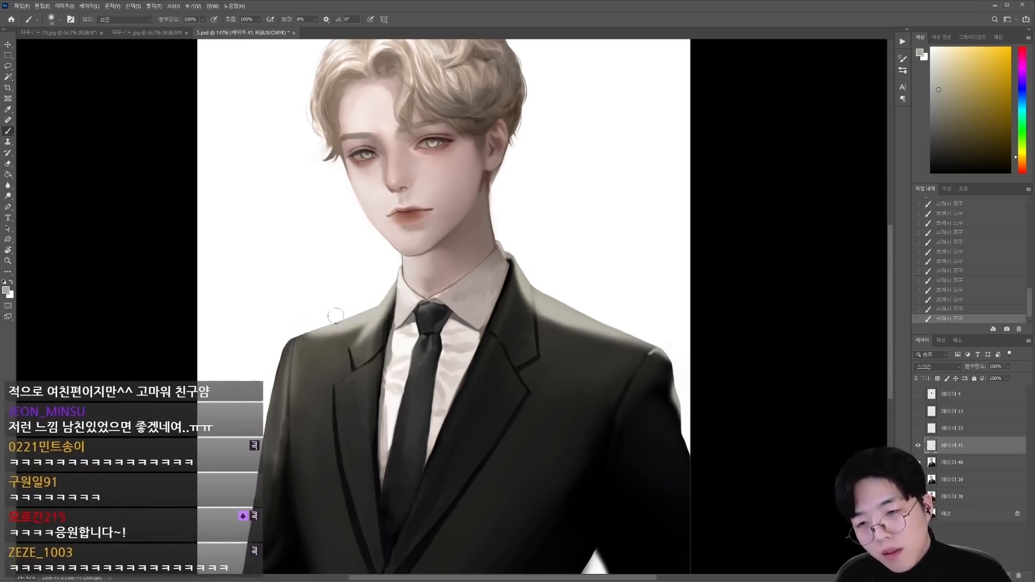
Step: Paint a soft glow over the hair's outer edge and the side of the face with an enlarged brush
mouse_move(459, 326)
mouse_down()
mouse_move(370, 329)
mouse_move(445, 341)
mouse_up()
key(])
key(])
key(])
key(])
key(])
key(])
key(])
key(])
key(])
drag(372, 188, 353, 146)
drag(447, 98, 409, 98)
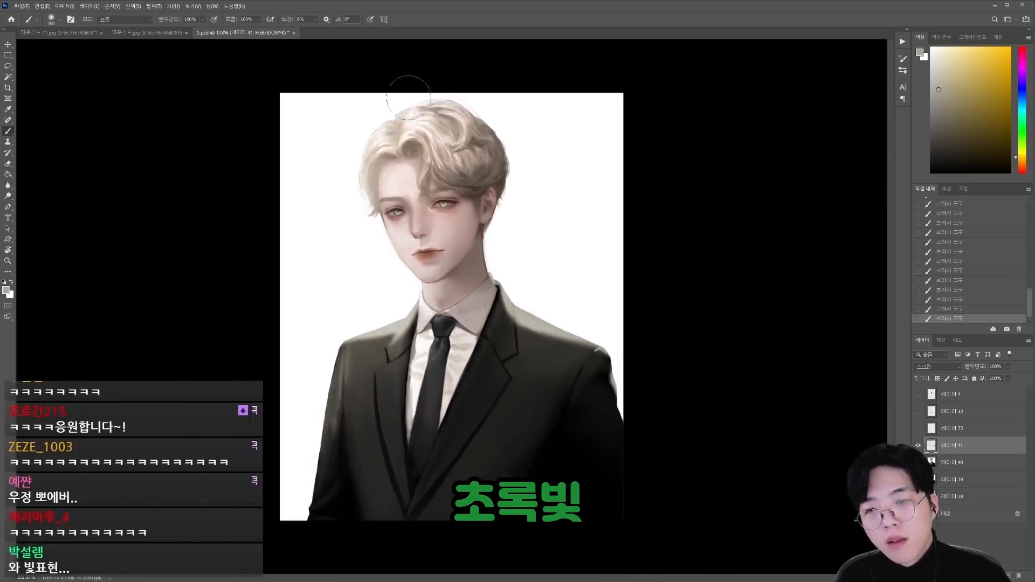
drag(387, 168, 382, 229)
Step: Paint rim light along the outer edge of the jacket sleeve with a smaller brush
key(b)
key([)
key([)
key([)
key([)
key([)
key([)
key([)
key([)
key([)
key([)
drag(345, 341, 324, 443)
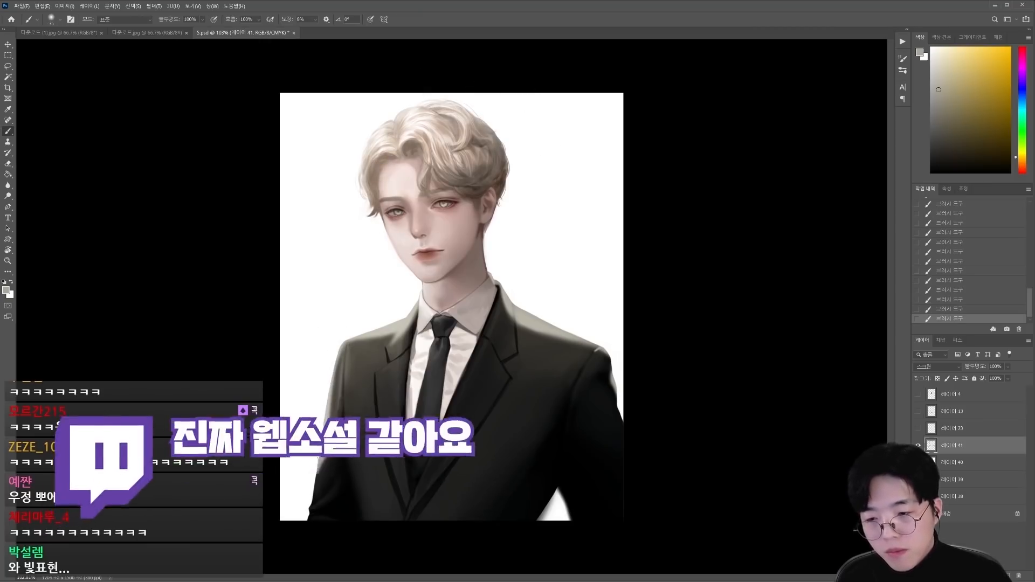
Step: Soften the glow around the hair with a large eraser, compare layer visibility and save the document
alt+click(918, 446)
alt+click(918, 446)
key(e)
key(])
key(])
drag(358, 194, 474, 109)
alt+click(917, 445)
alt+click(918, 445)
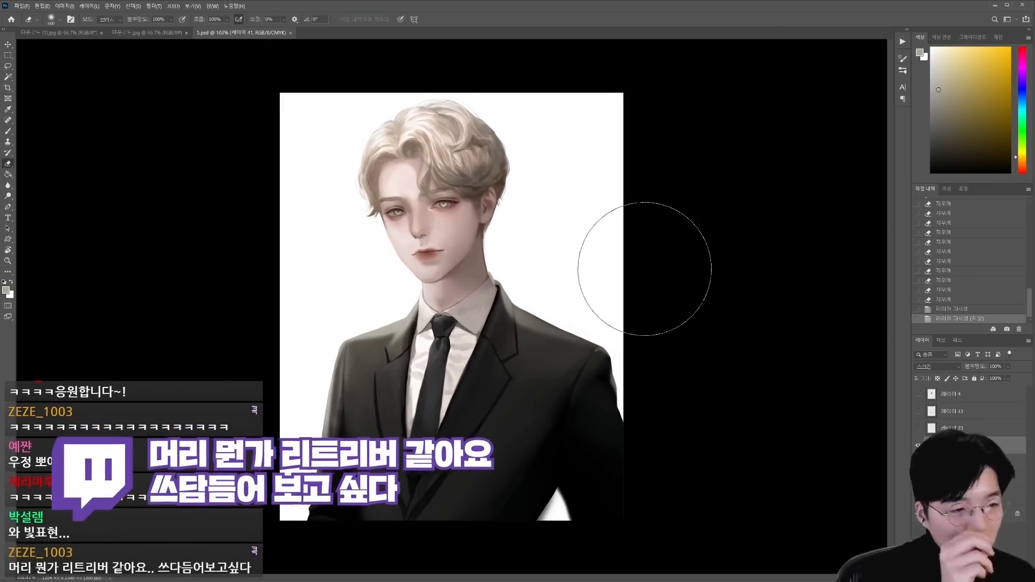
key(ctrl+s)
click(918, 462)
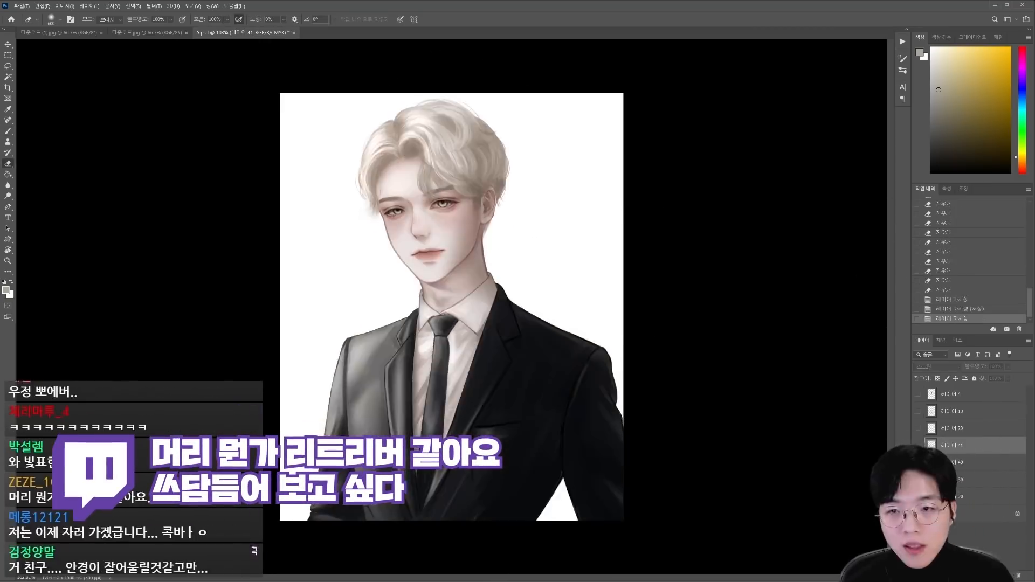
click(918, 462)
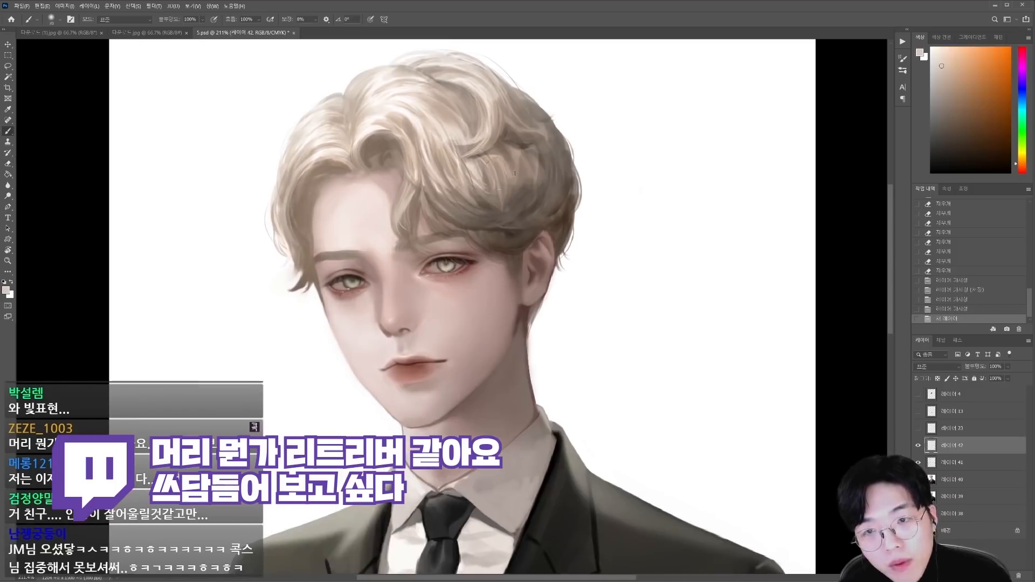
Step: Paint soft pale beige and near-white light over the top of the hair and the outer cheek on the new layer
drag(448, 171, 431, 116)
mouse_move(439, 89)
mouse_down()
mouse_move(477, 127)
mouse_move(469, 121)
mouse_up()
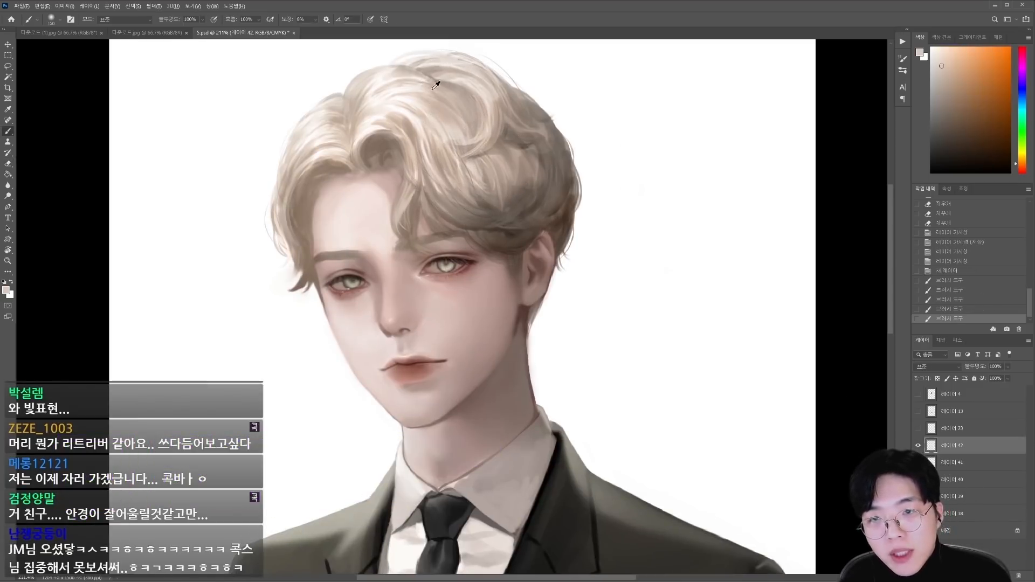
scroll(423, 80, down, 3)
alt+click(430, 114)
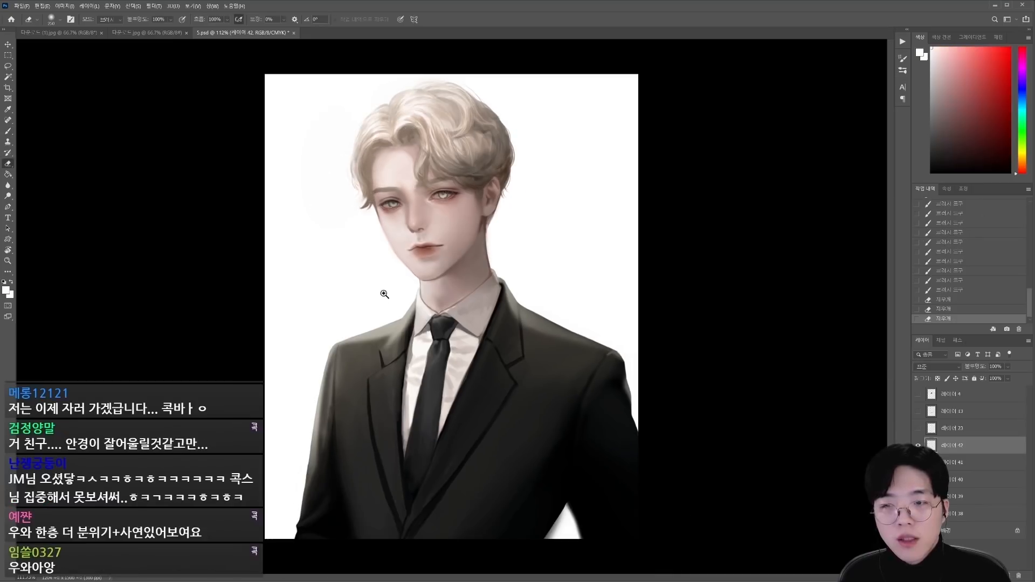
drag(384, 294, 409, 307)
Step: Save the document and merge the retouching layers into one
key(ctrl+s)
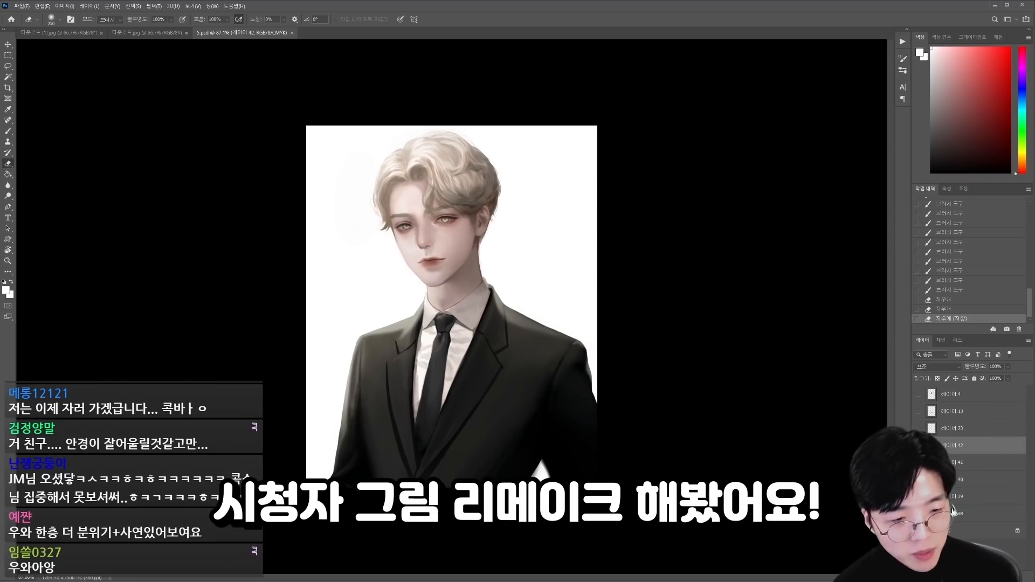
key(ctrl+e)
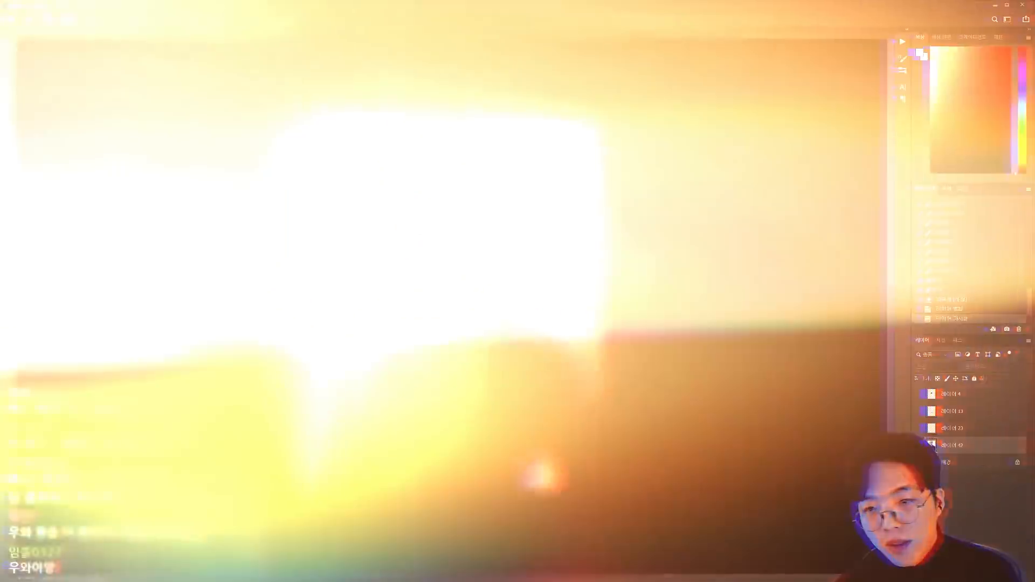